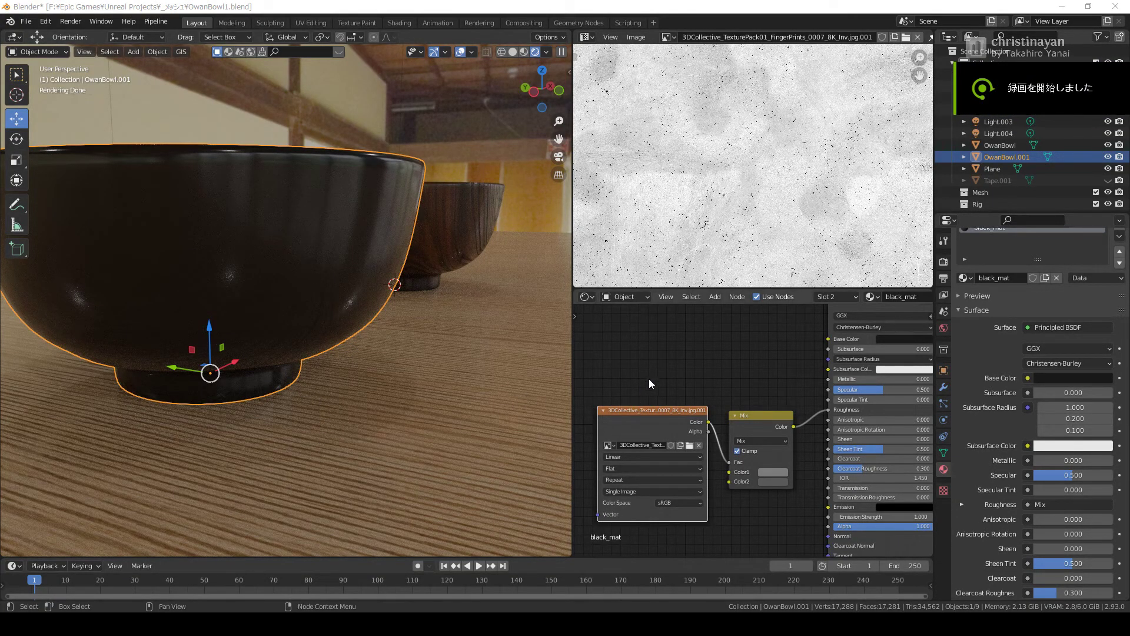
# Step: Duplicate the fingerprint image texture node and place the copy above it
pyautogui.moveTo(660, 370); pyautogui.dragTo(674, 421, button='middle')
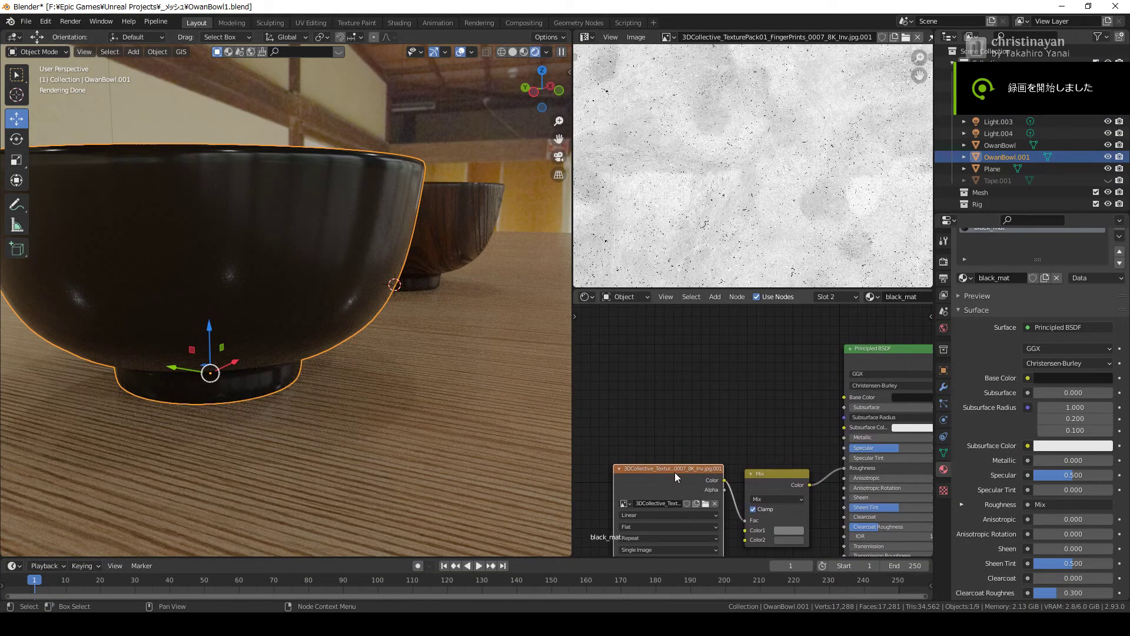
pyautogui.hotkey('shift', 'd')
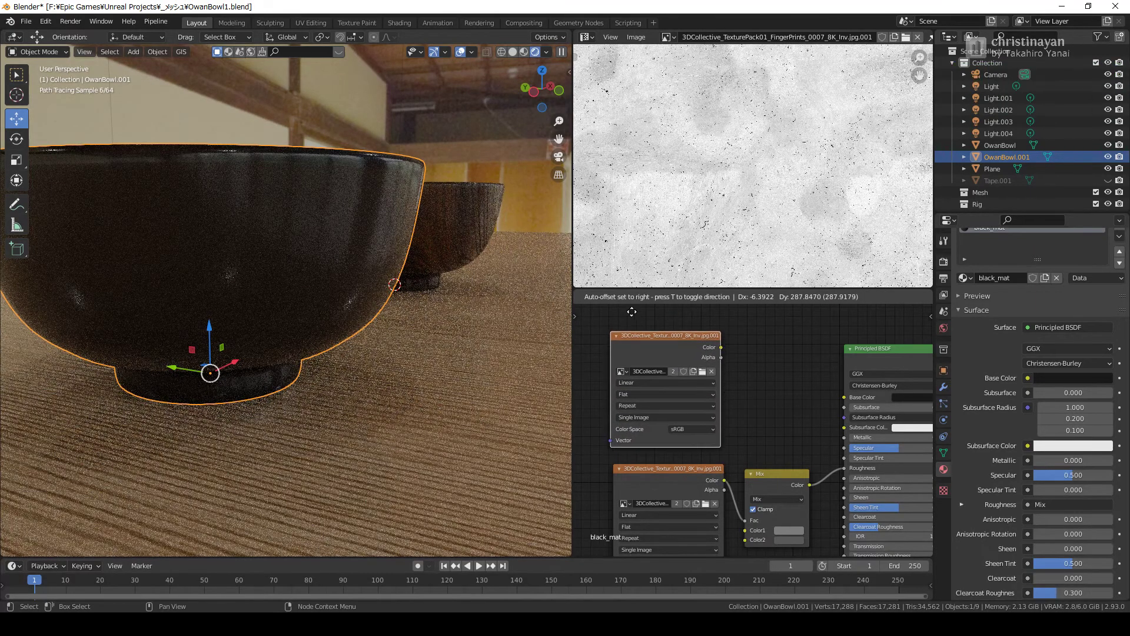
pyautogui.click(661, 366)
# Step: Browse flake textures for the copy, settling on T_Flakes_D2_Data.png
pyautogui.click(701, 372)
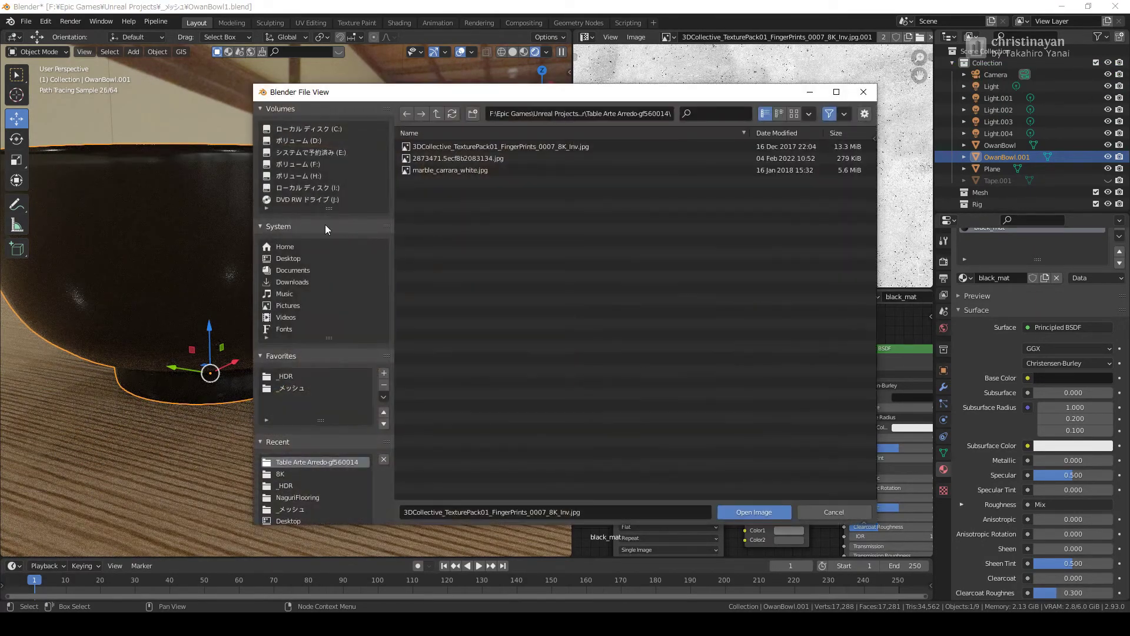
pyautogui.click(301, 387)
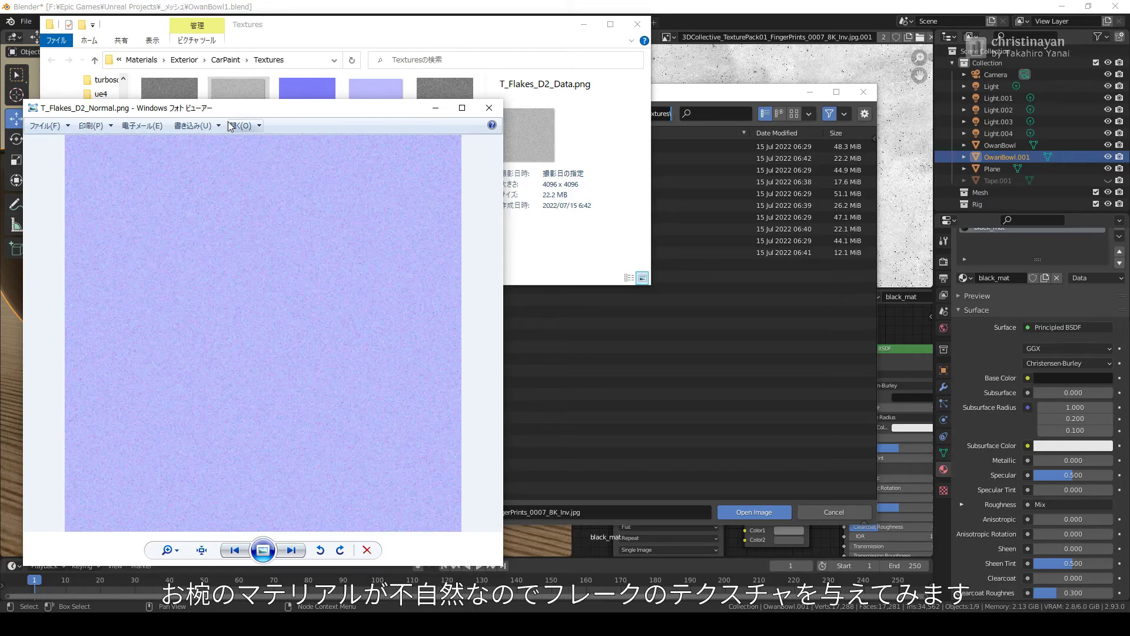
pyautogui.press('Left')
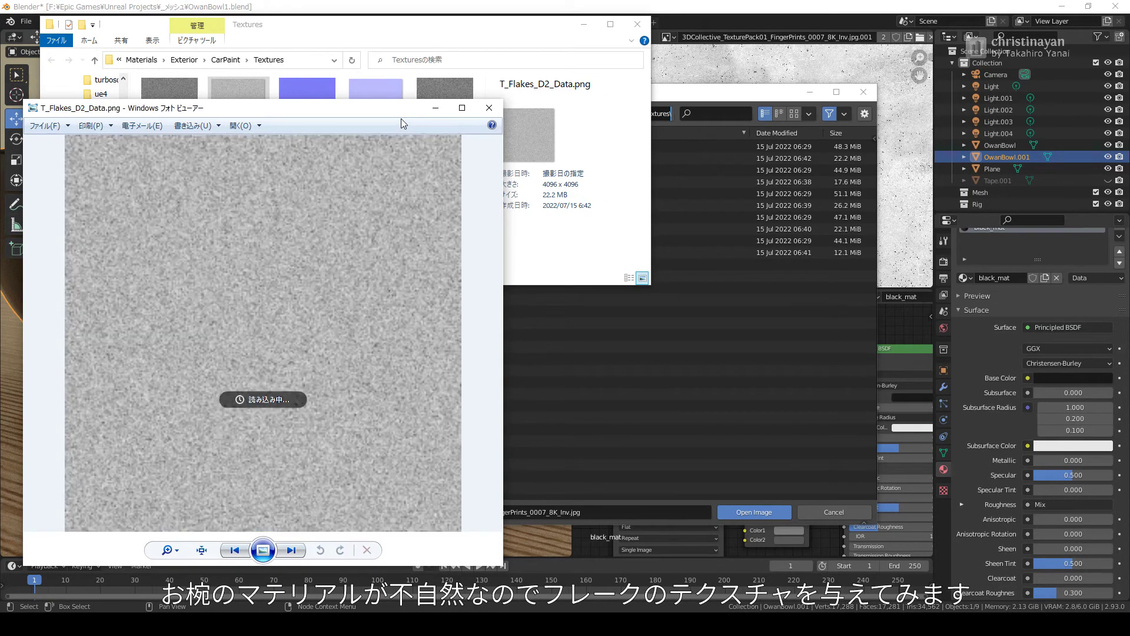
pyautogui.press('Right')
pyautogui.press('Left')
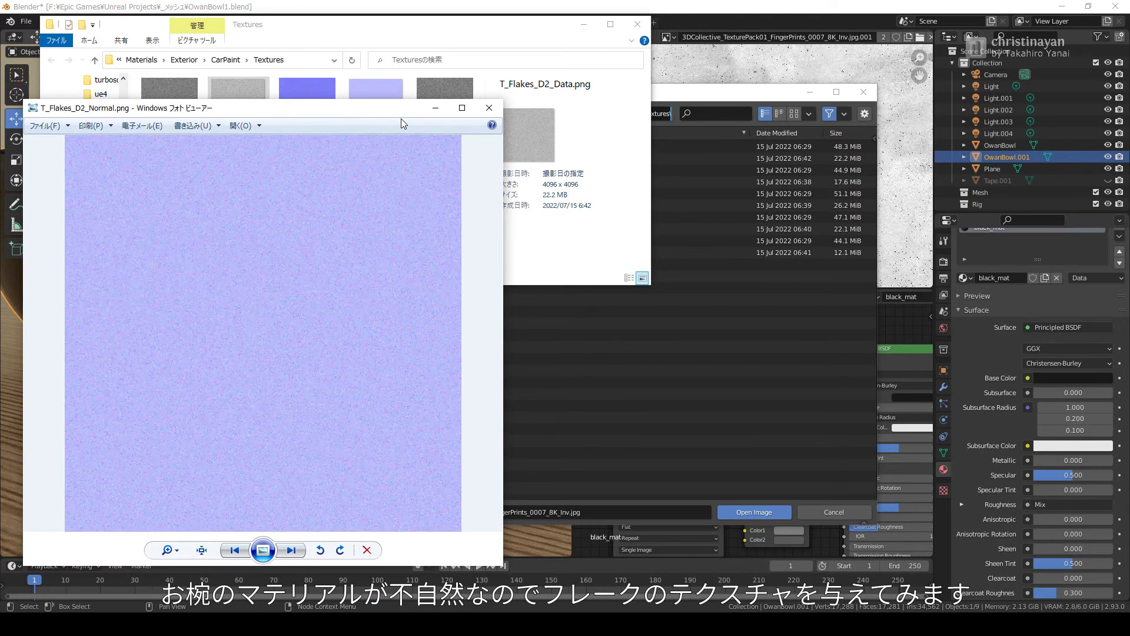
pyautogui.press('Left')
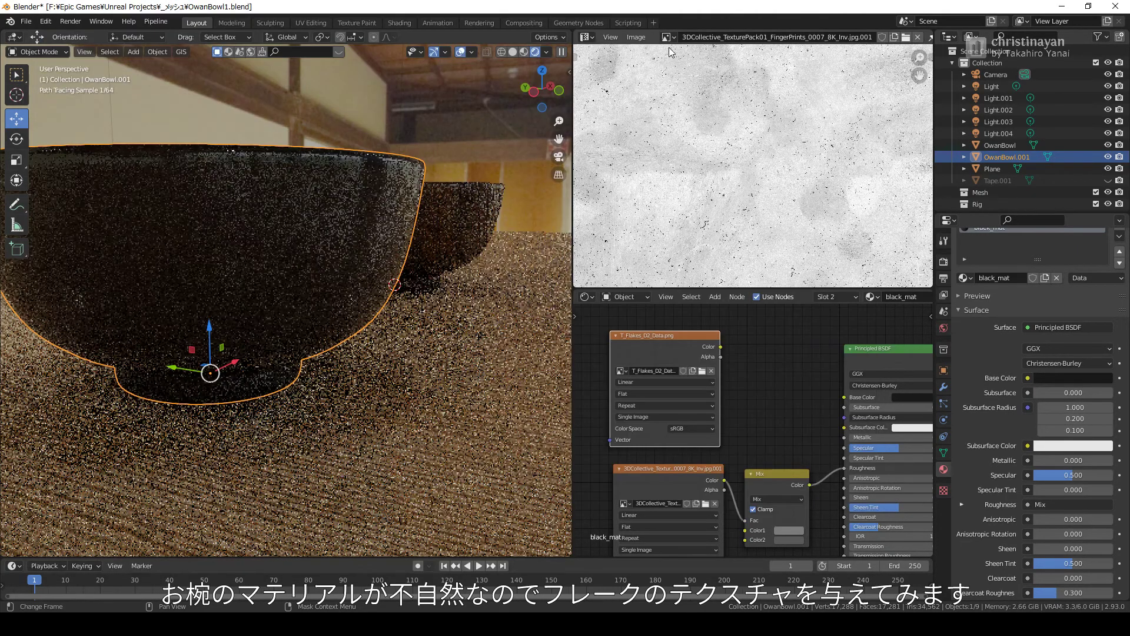
# Step: Show T_Flakes_D2_Data.png in the image editor from the loaded images list
pyautogui.click(667, 37)
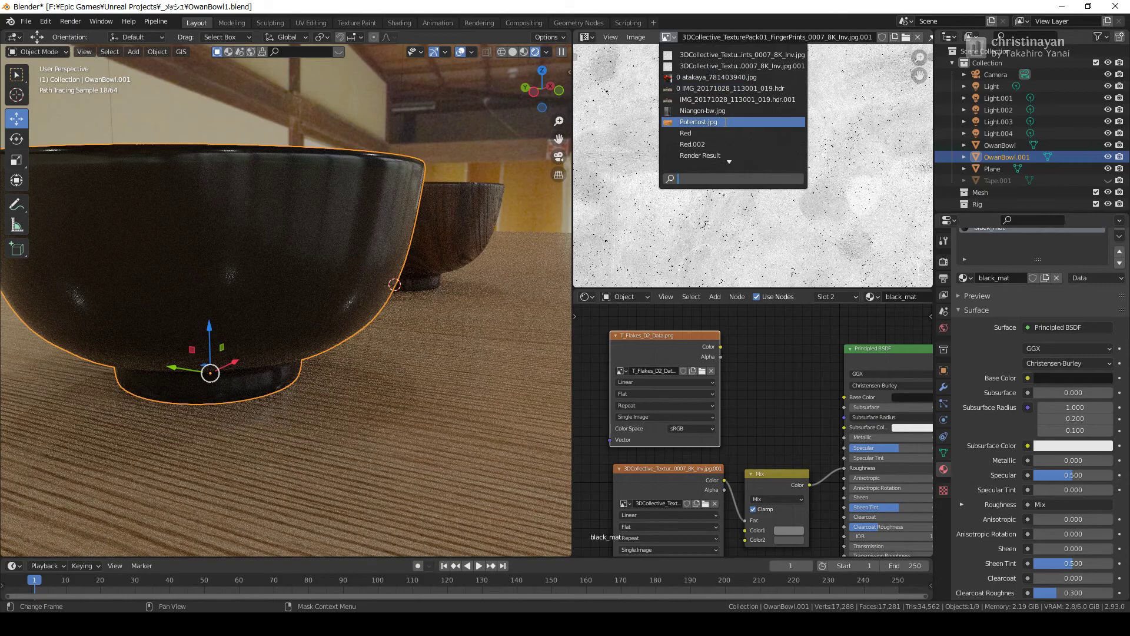
pyautogui.scroll(-2, 725, 111)
pyautogui.scroll(-1, 723, 114)
pyautogui.scroll(-1, 722, 118)
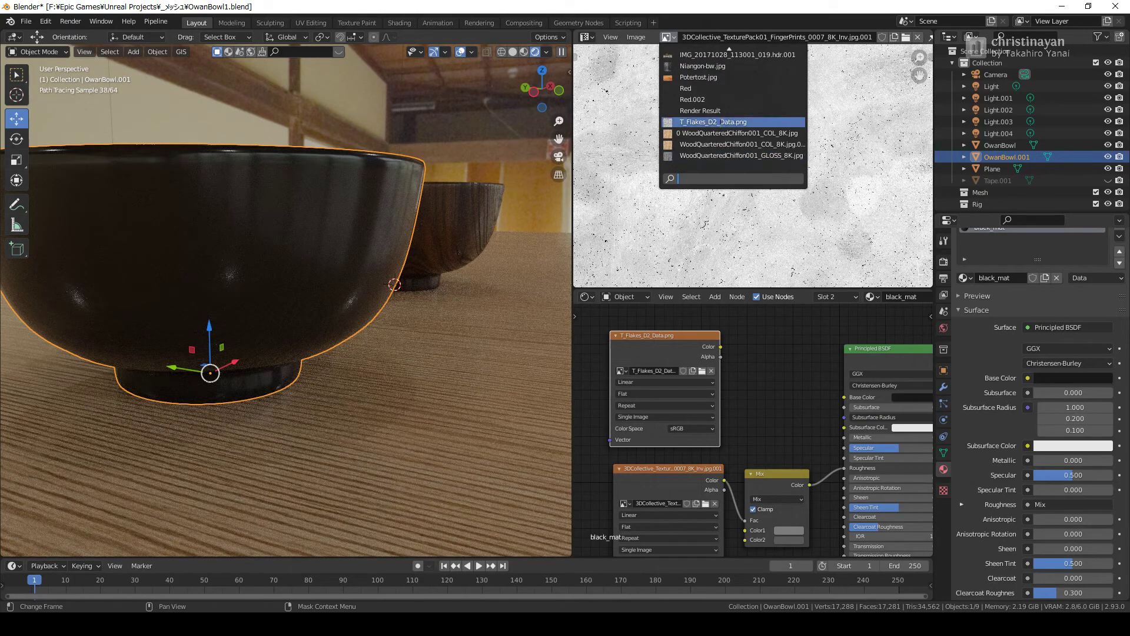
pyautogui.click(719, 122)
pyautogui.scroll(3, 711, 153)
pyautogui.scroll(2, 712, 153)
pyautogui.scroll(2, 711, 154)
pyautogui.scroll(1, 712, 157)
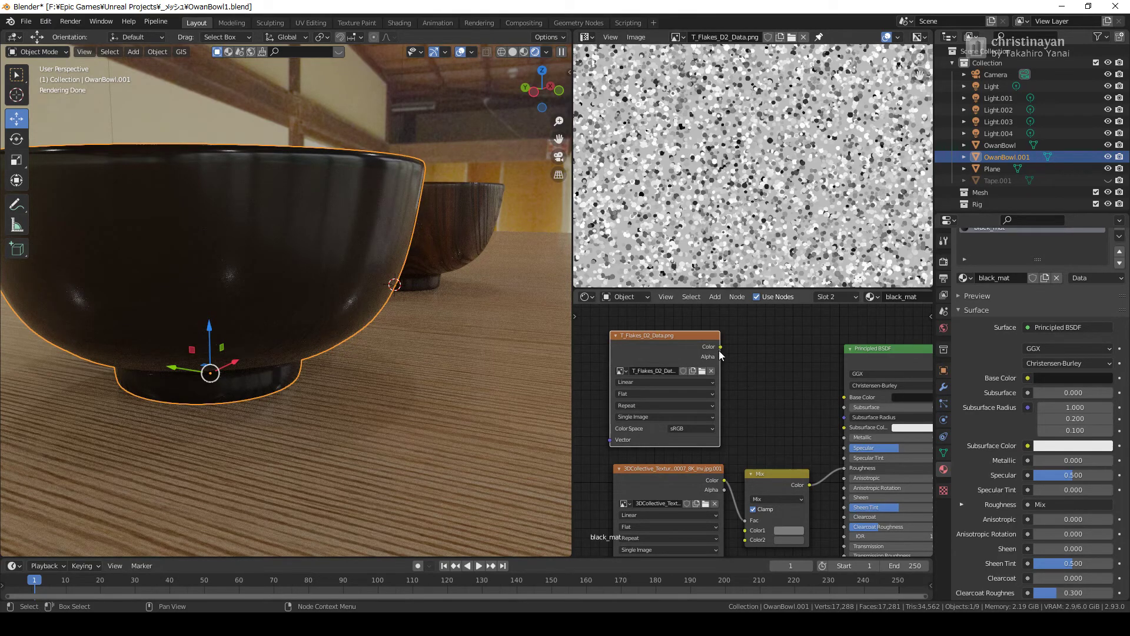
# Step: Connect the flake texture's Color output to the Principled BSDF Roughness
pyautogui.moveTo(719, 348); pyautogui.dragTo(840, 467)
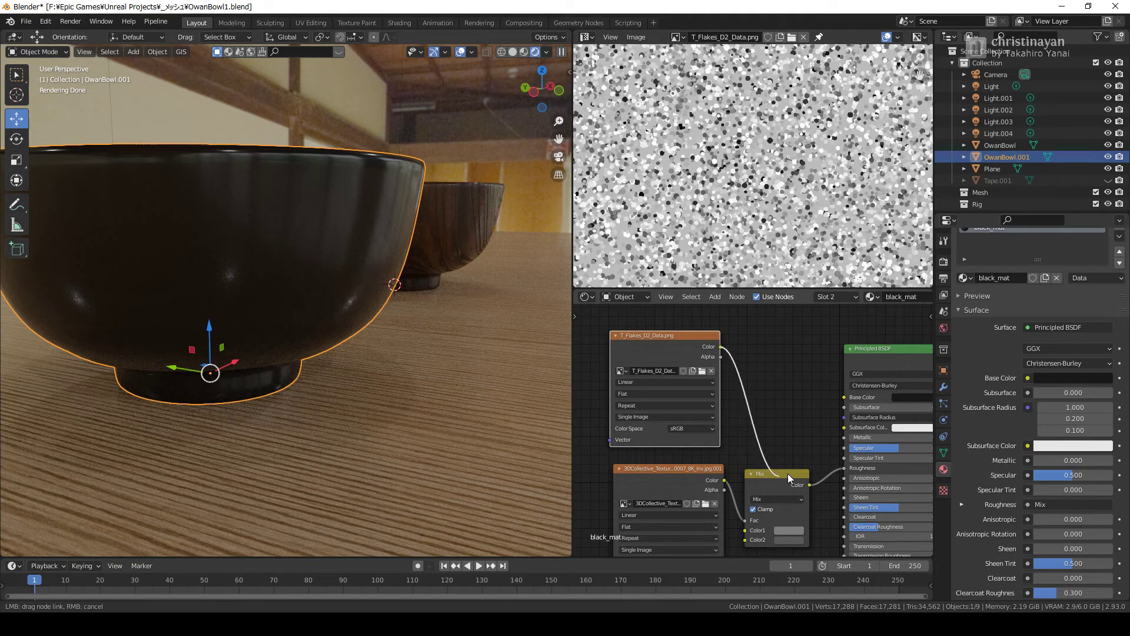
pyautogui.moveTo(840, 466); pyautogui.dragTo(844, 468)
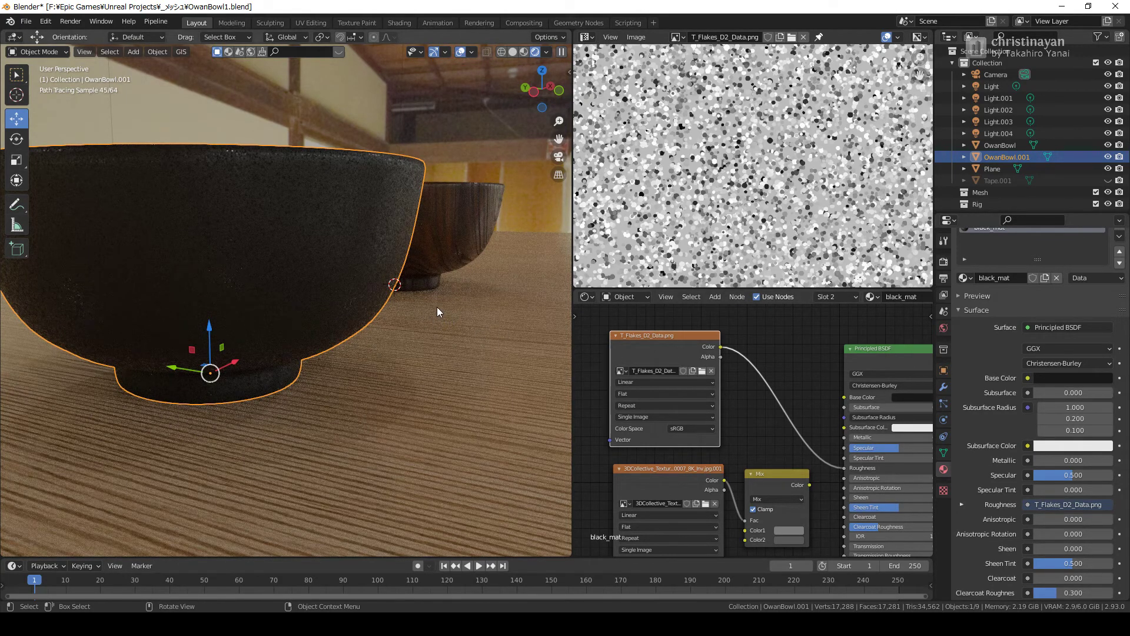
pyautogui.scroll(2, 437, 306)
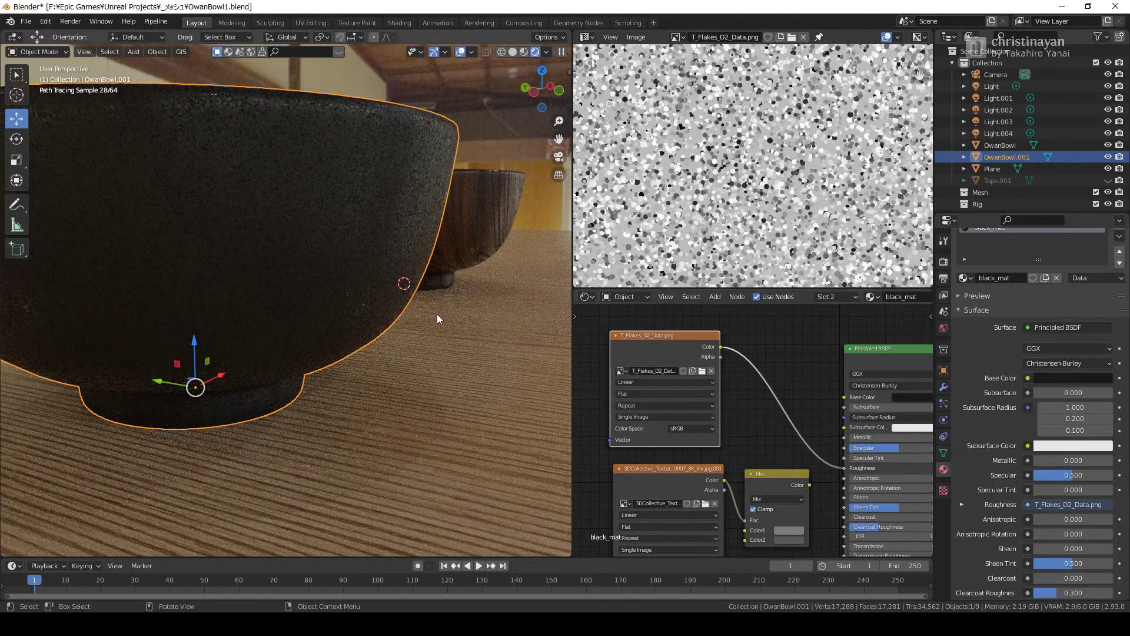
pyautogui.scroll(1, 436, 313)
# Step: Wire fingerprint into Mix Color2, flakes into Color1, and the Mix into Roughness
pyautogui.moveTo(752, 434); pyautogui.dragTo(802, 398, button='middle')
pyautogui.moveTo(722, 350); pyautogui.dragTo(669, 367)
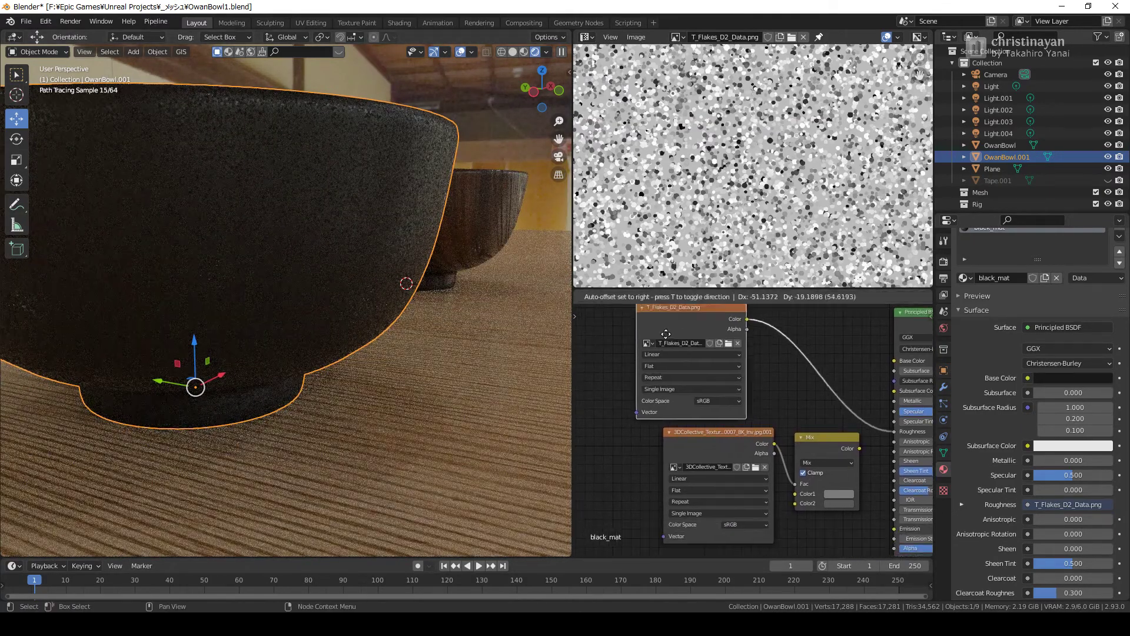
pyautogui.moveTo(692, 438); pyautogui.dragTo(631, 453)
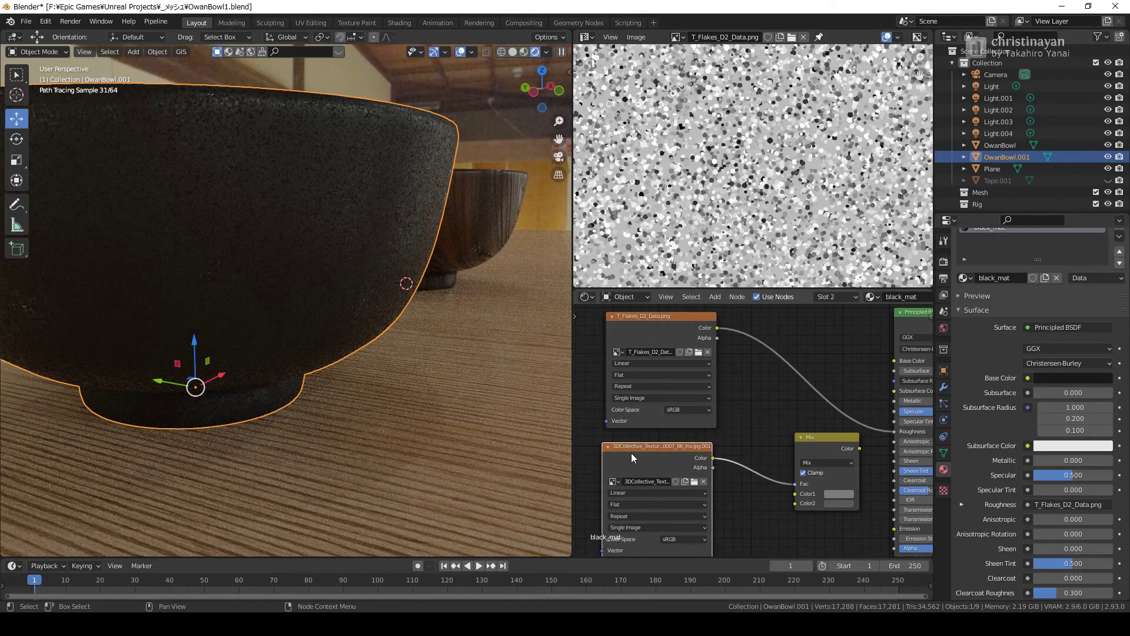
pyautogui.moveTo(712, 458); pyautogui.dragTo(795, 504)
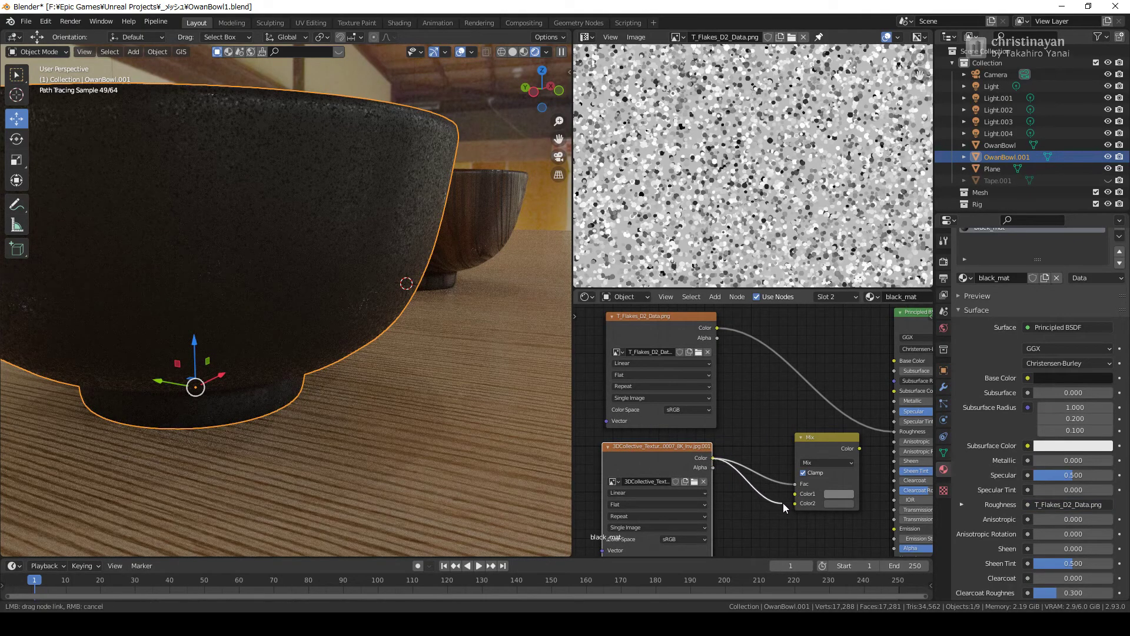
pyautogui.moveTo(715, 328); pyautogui.dragTo(795, 493)
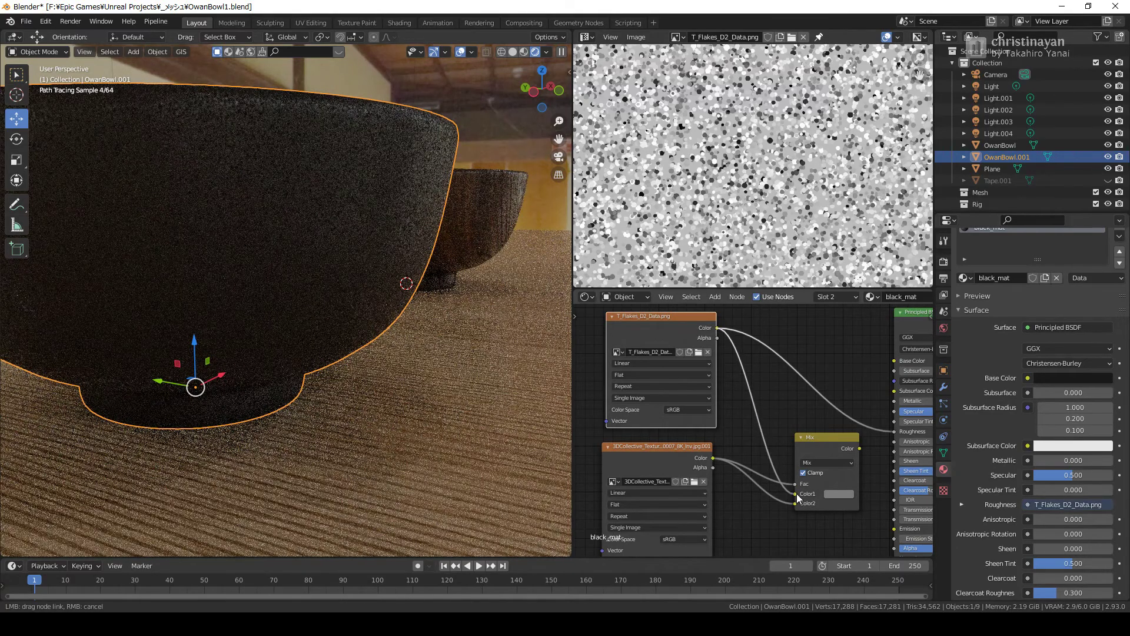
pyautogui.moveTo(859, 447); pyautogui.dragTo(894, 432)
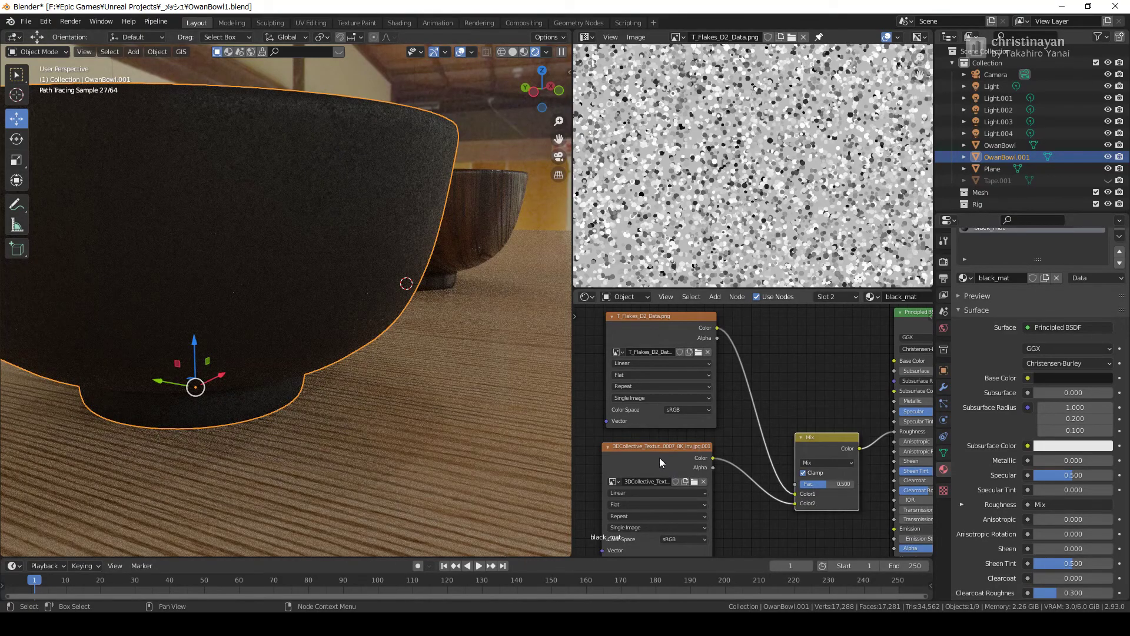
# Step: Insert a duplicated Mix node into the fingerprint link and widen the node editor
pyautogui.moveTo(659, 457); pyautogui.dragTo(724, 428, button='middle')
pyautogui.moveTo(714, 432); pyautogui.dragTo(657, 455)
pyautogui.hotkey('shift', 'd')
pyautogui.click(770, 454)
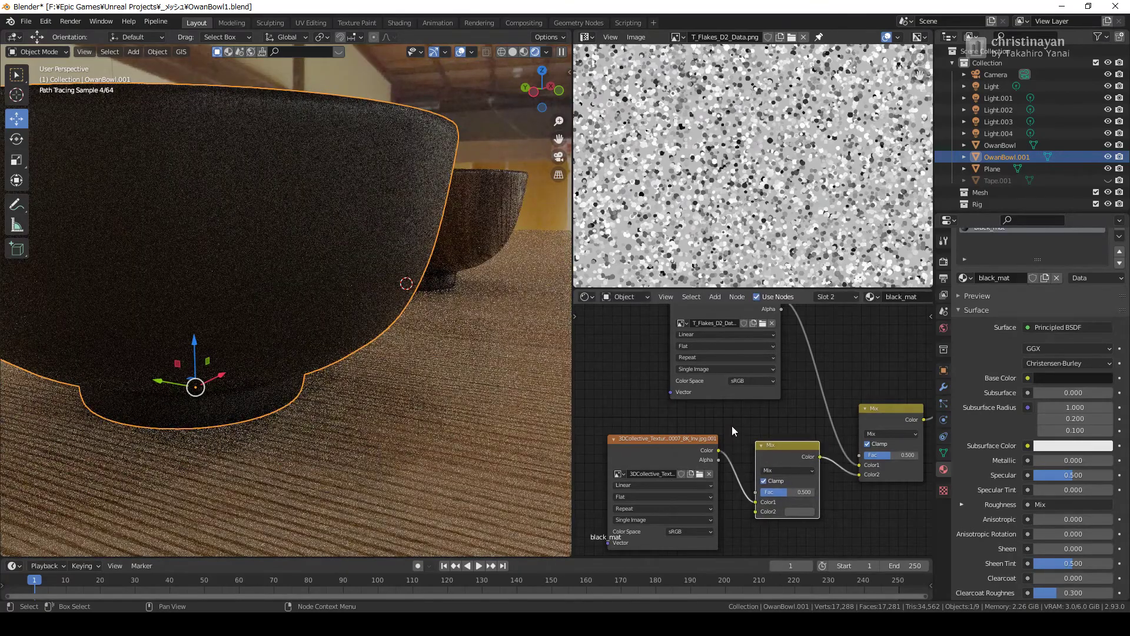
pyautogui.scroll(-2, 732, 425)
pyautogui.moveTo(681, 436); pyautogui.dragTo(698, 422, button='middle')
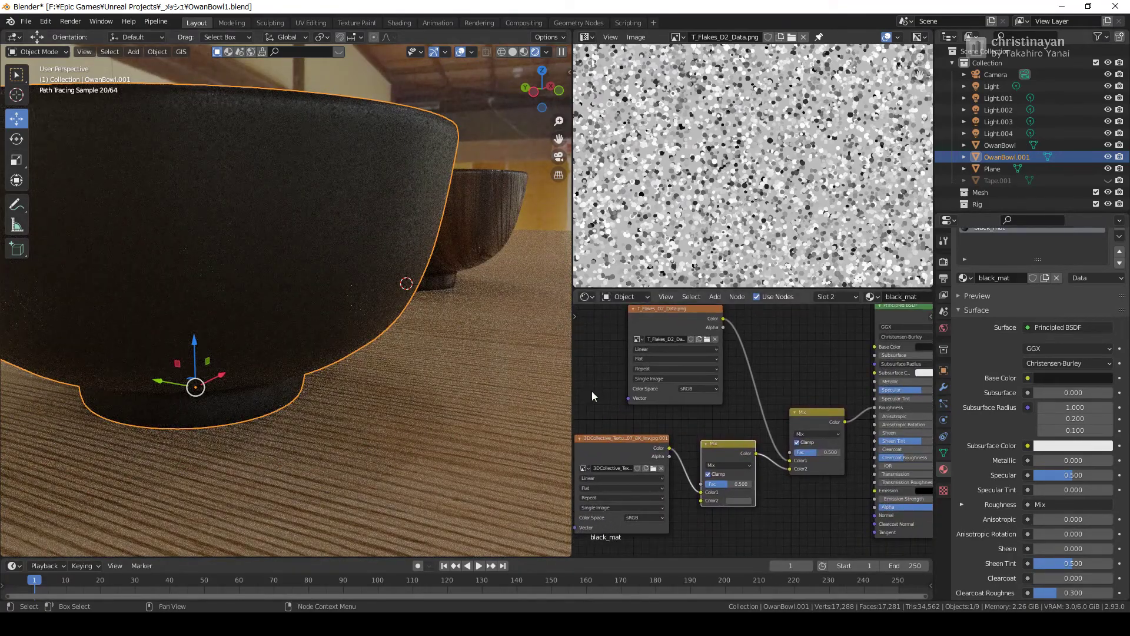
pyautogui.moveTo(935, 401); pyautogui.dragTo(965, 402)
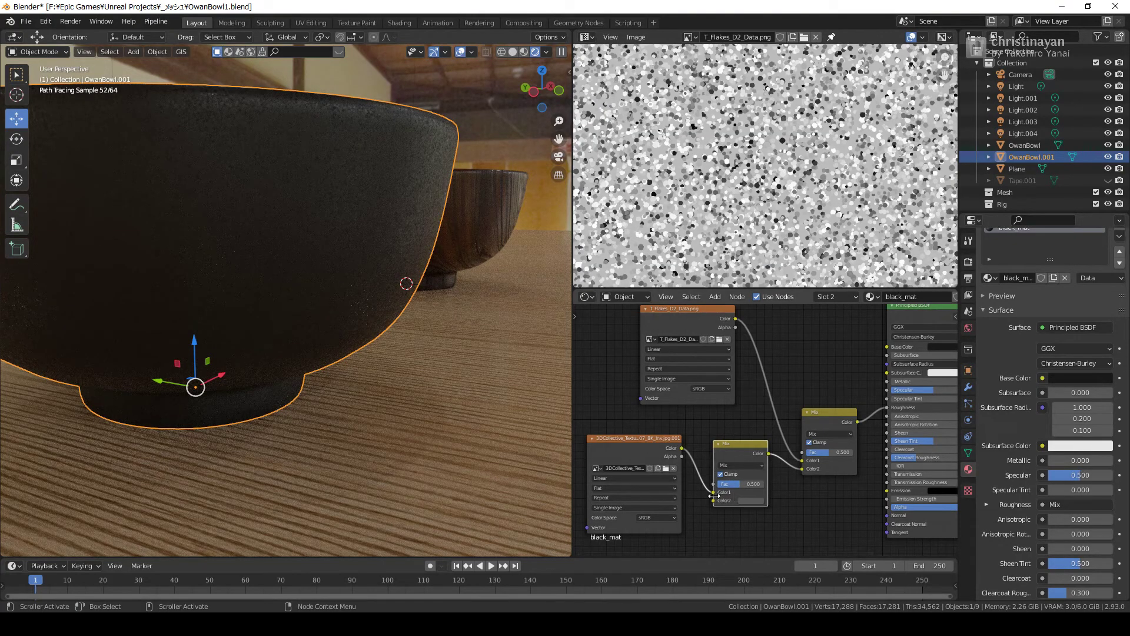
# Step: Use the fingerprint texture as the lower Mix factor, with a colour brightness of 0.05
pyautogui.moveTo(713, 493); pyautogui.dragTo(713, 483)
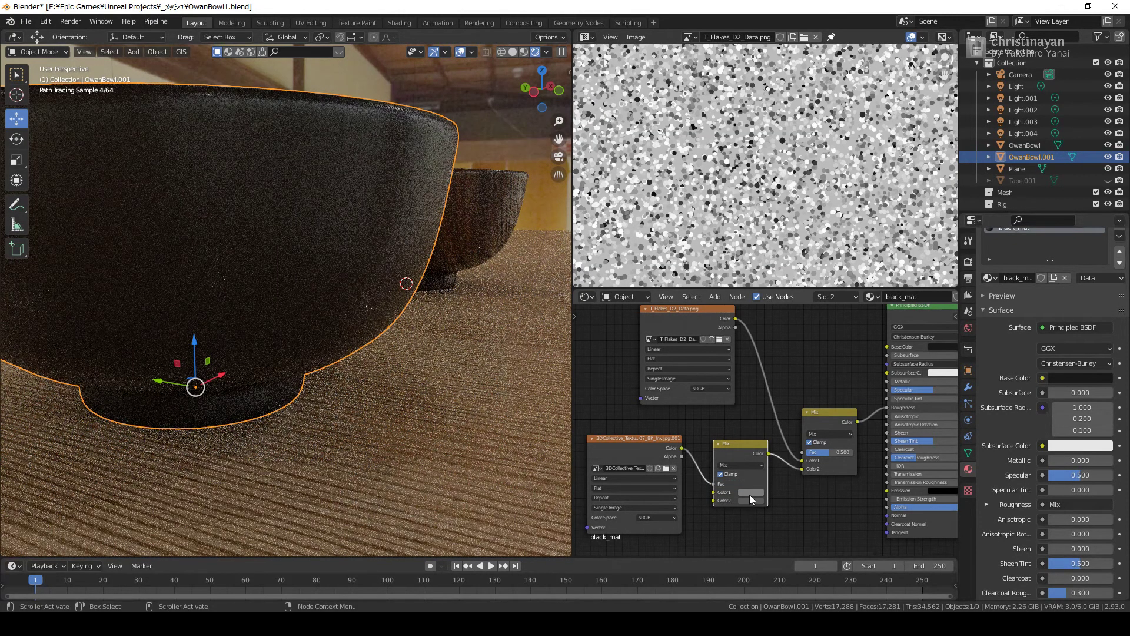
pyautogui.click(750, 499)
pyautogui.press('Return')
pyautogui.click(750, 499)
pyautogui.doubleClick(762, 480)
pyautogui.write('0.05')
pyautogui.press('Return')
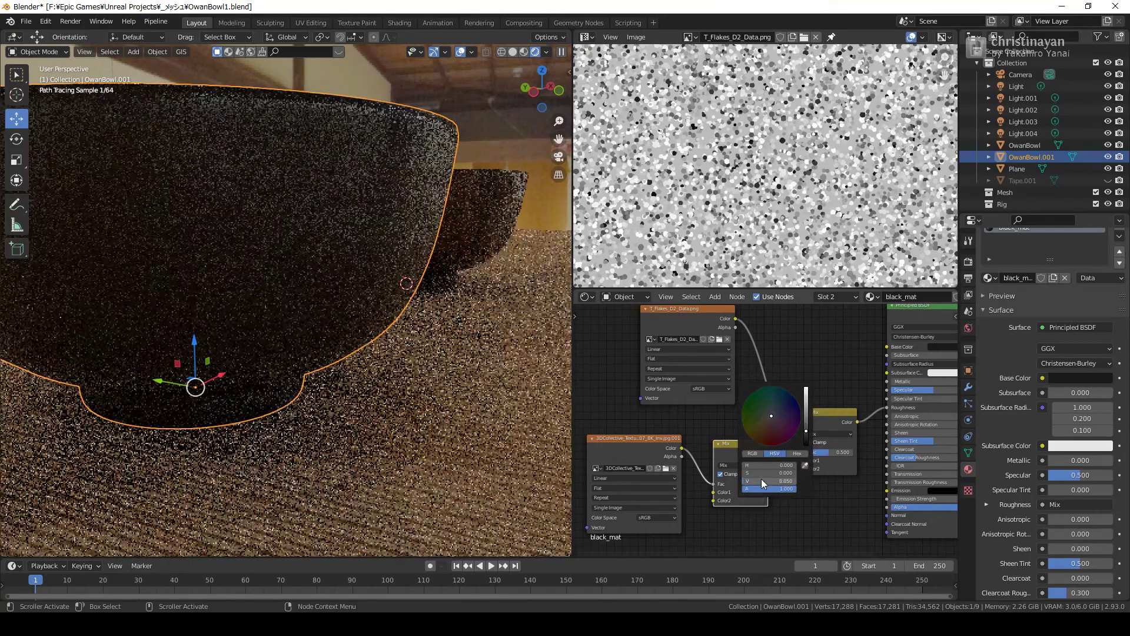
# Step: Set the right Mix node's factor to 0.5
pyautogui.doubleClick(840, 453)
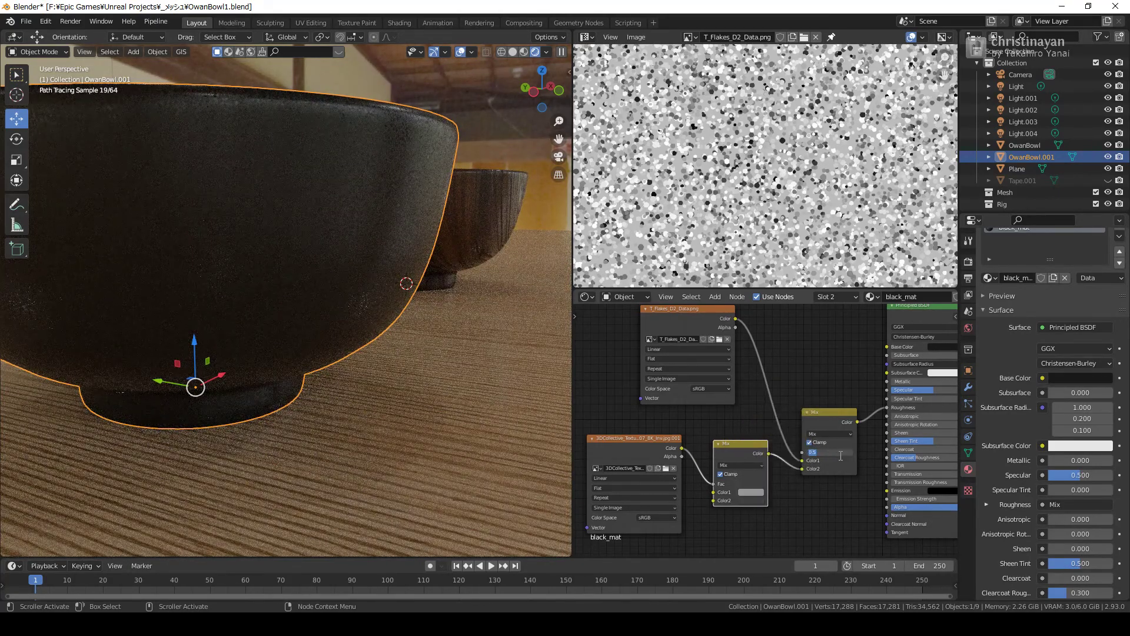
pyautogui.press('BackSpace')
pyautogui.write('0.5')
pyautogui.press('Return')
# Step: Add a duplicate Mix node beside the flakes, linked toward Roughness with flakes as factor
pyautogui.moveTo(657, 317); pyautogui.dragTo(603, 331)
pyautogui.click(730, 450)
pyautogui.hotkey('shift', 'd')
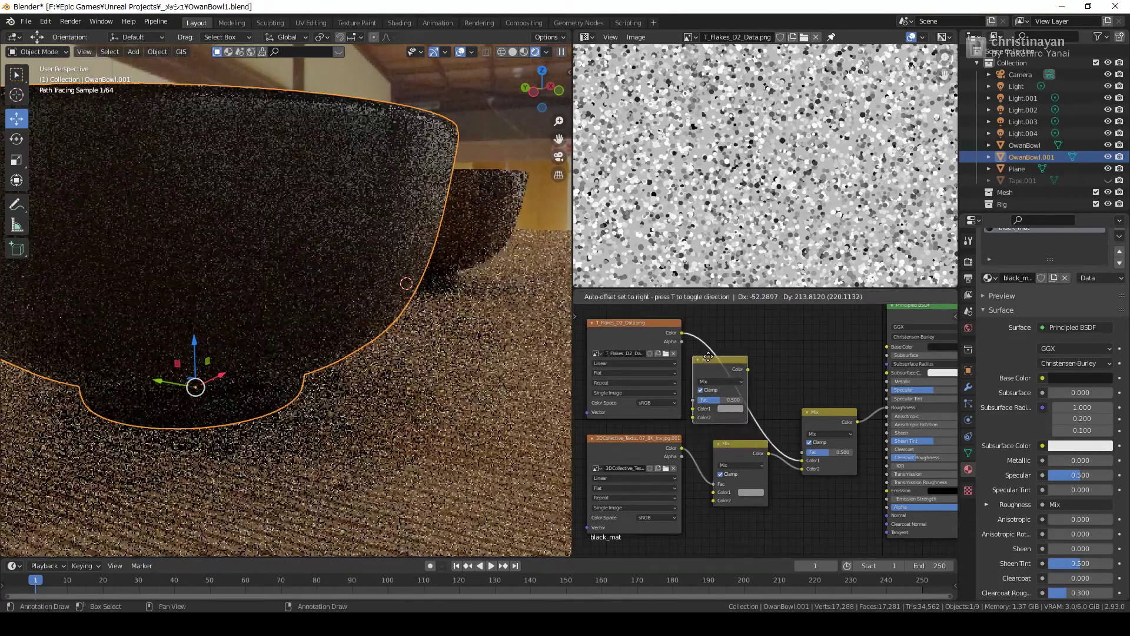
pyautogui.click(728, 343)
pyautogui.moveTo(768, 355); pyautogui.dragTo(879, 406)
pyautogui.scroll(1, 715, 396)
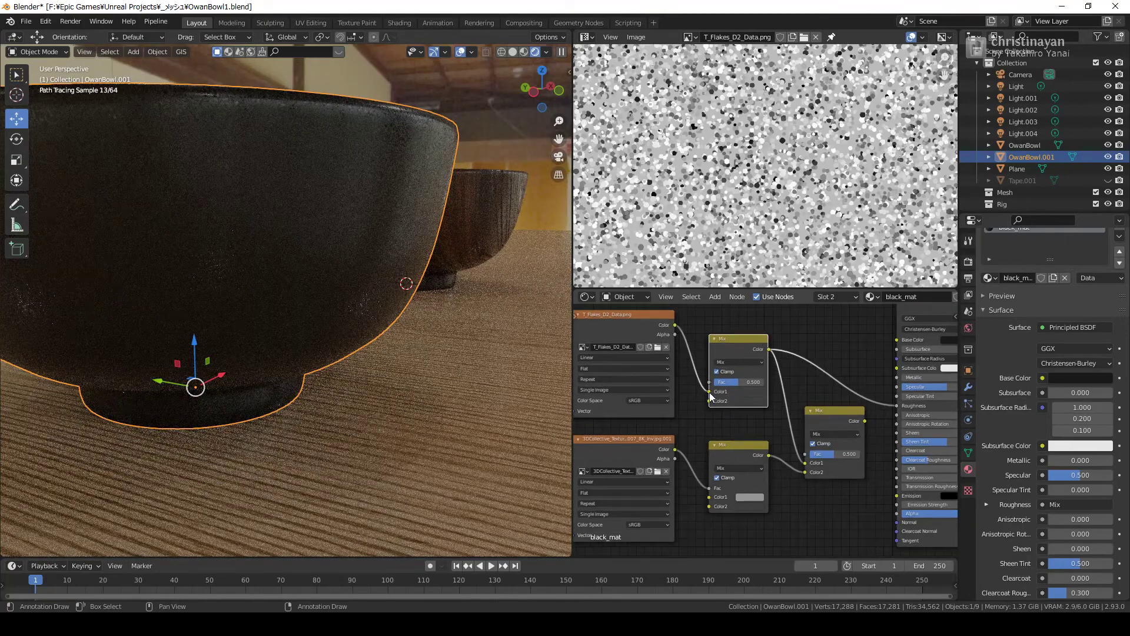
pyautogui.moveTo(709, 392); pyautogui.dragTo(710, 382)
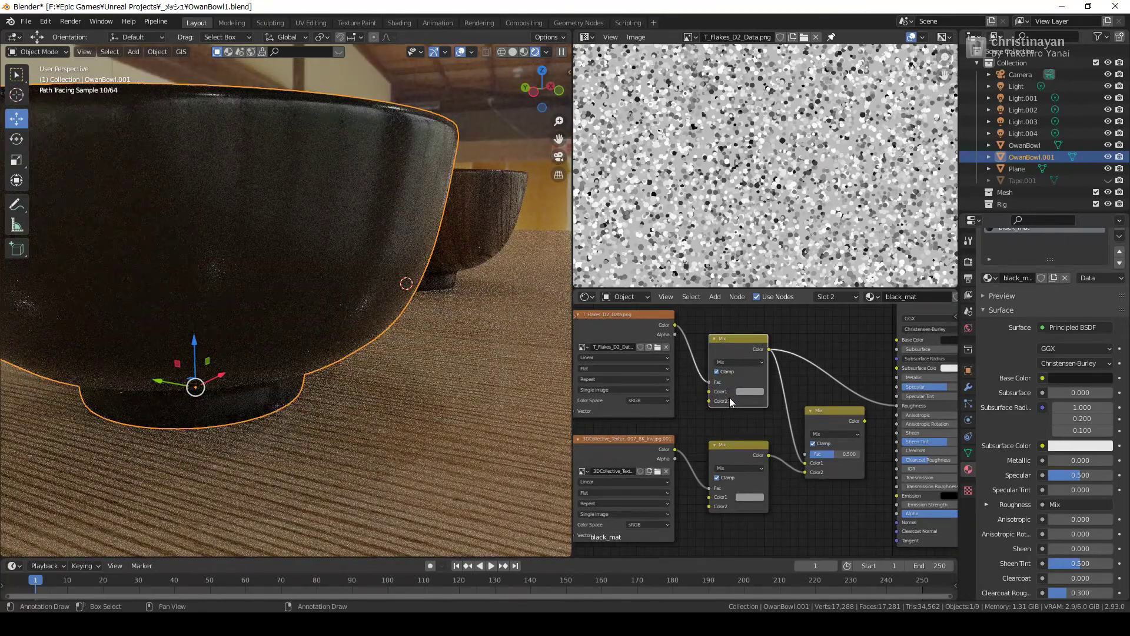
# Step: Set the new Mix node's first colour brightness to 0.5
pyautogui.click(748, 391)
pyautogui.click(761, 372)
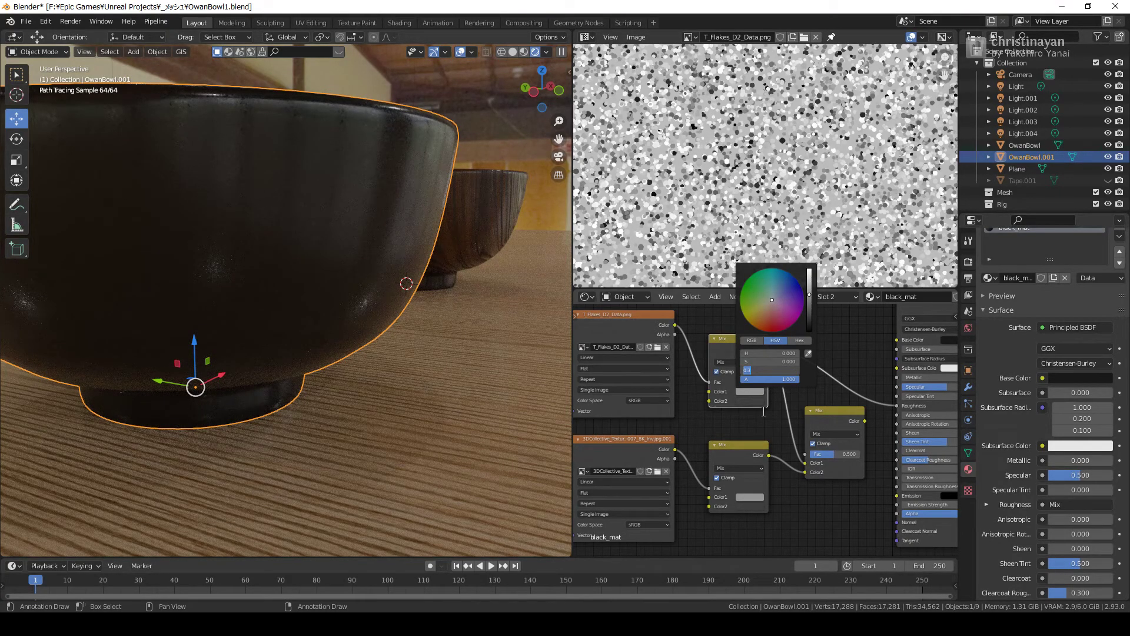
pyautogui.press('Return')
pyautogui.click(751, 393)
pyautogui.click(771, 380)
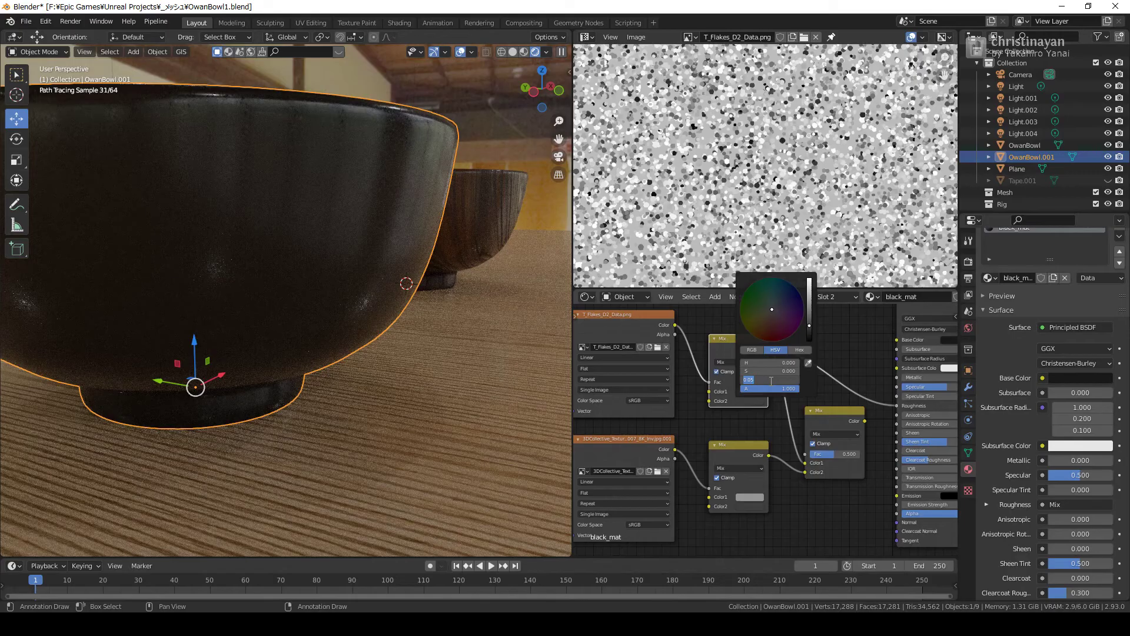
pyautogui.write('0.5')
pyautogui.press('Return')
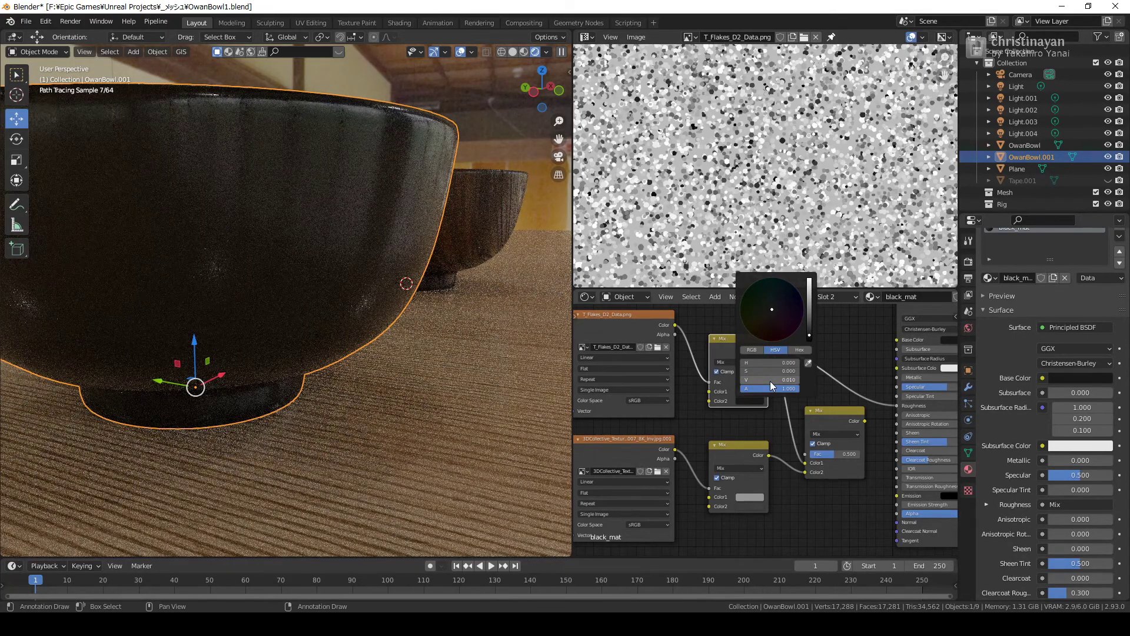
pyautogui.scroll(1, 371, 267)
pyautogui.scroll(2, 409, 297)
pyautogui.scroll(-1, 408, 297)
pyautogui.scroll(1, 404, 305)
pyautogui.scroll(-1, 406, 309)
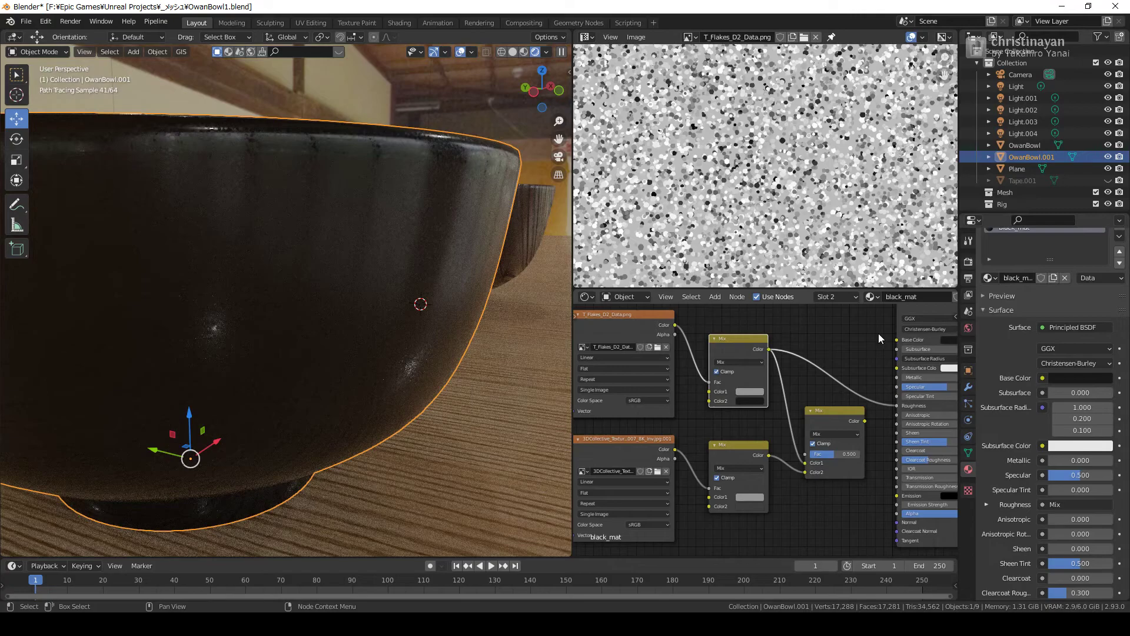
# Step: Save the blend file and set Cycles viewport samples to 512
pyautogui.click(968, 260)
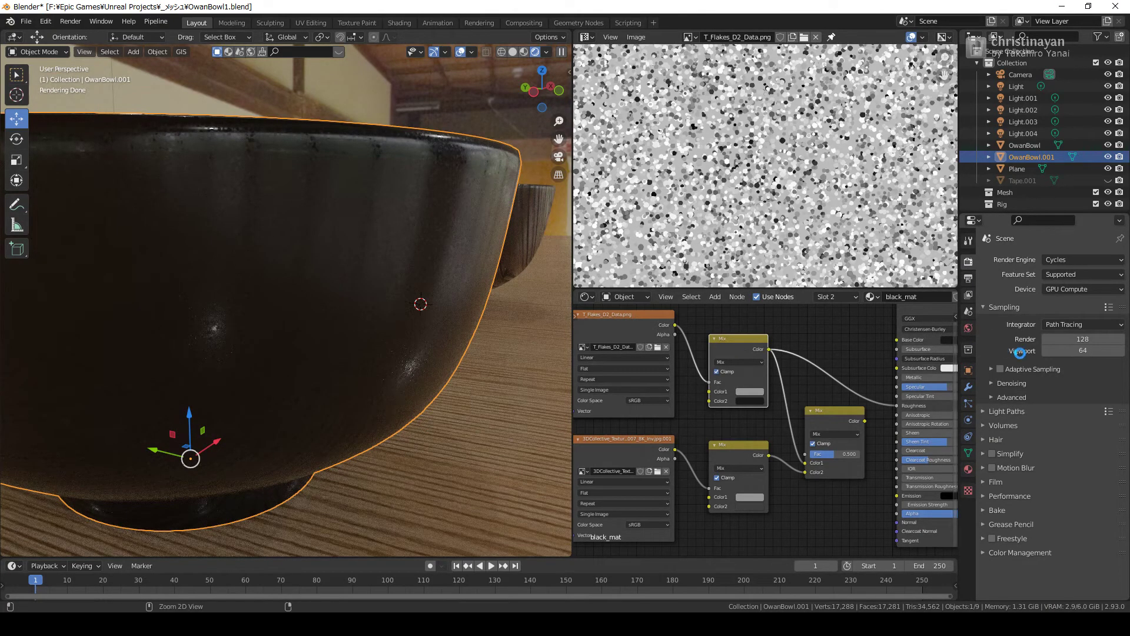
pyautogui.hotkey('ctrl', 's')
pyautogui.click(1075, 354)
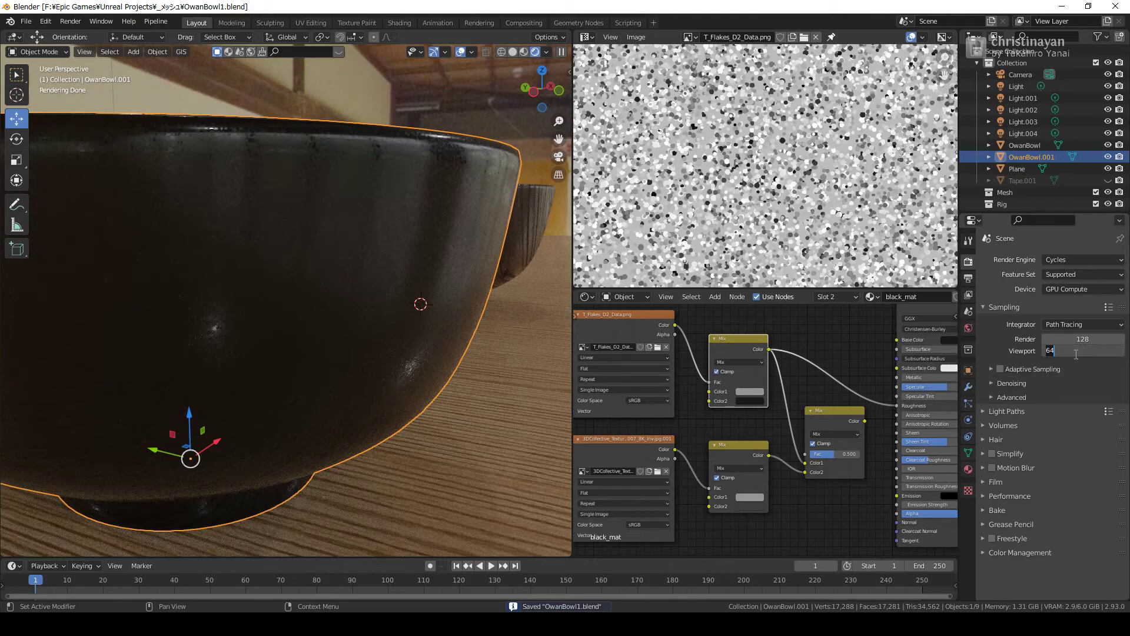
pyautogui.write('512')
pyautogui.press('Return')
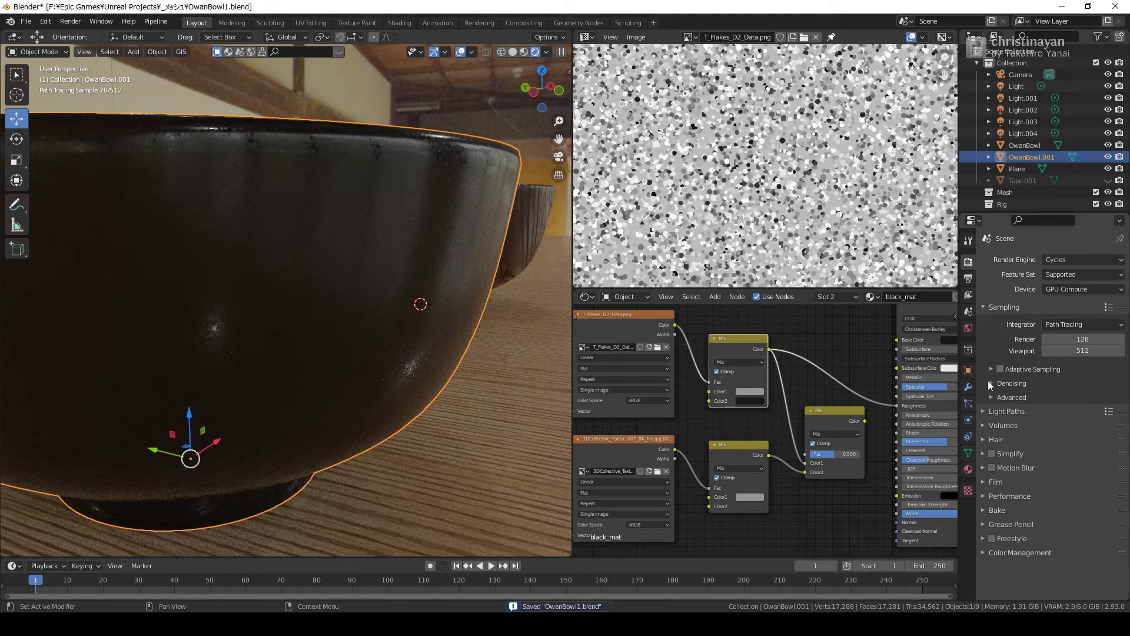
# Step: Enable viewport denoising with the Automatic denoiser; place Task Manager beside Blender
pyautogui.click(989, 384)
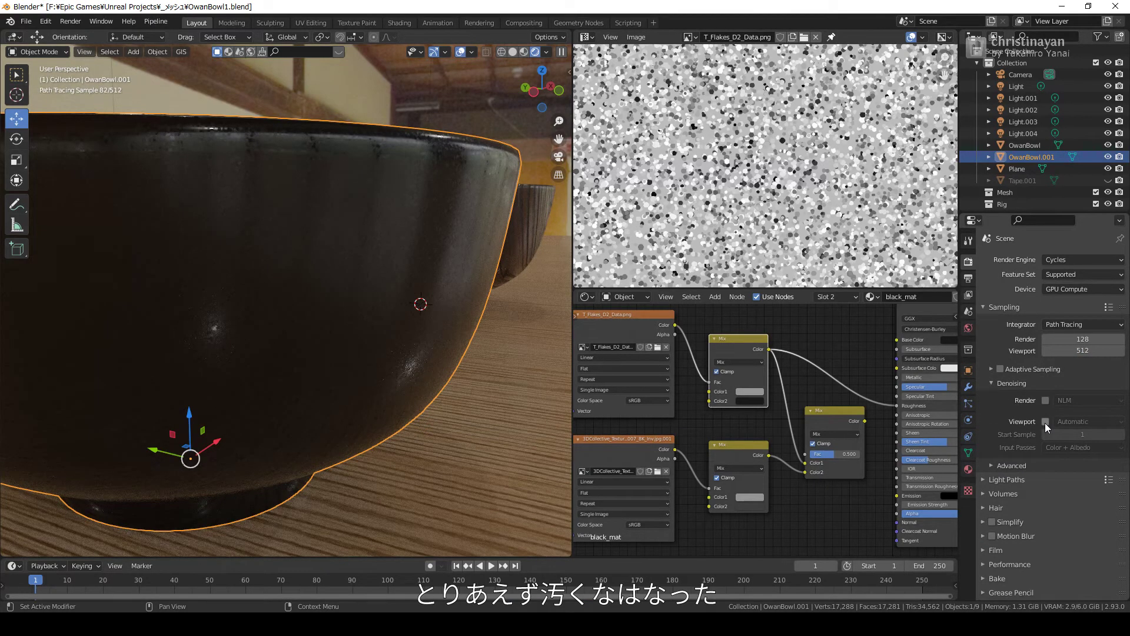
pyautogui.click(1045, 422)
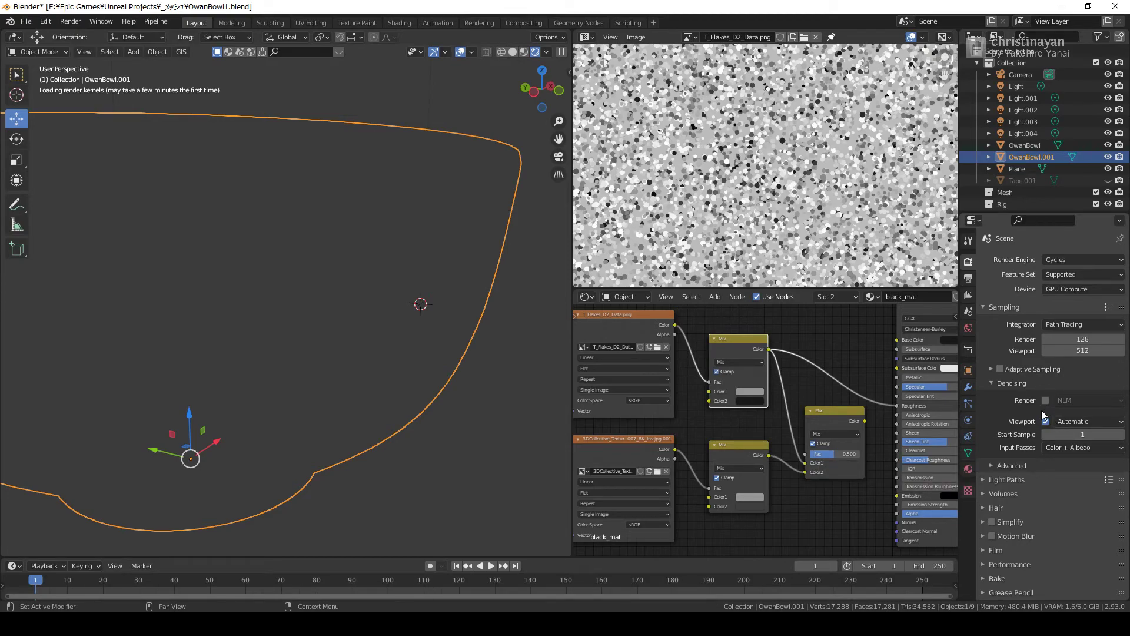
pyautogui.click(1071, 421)
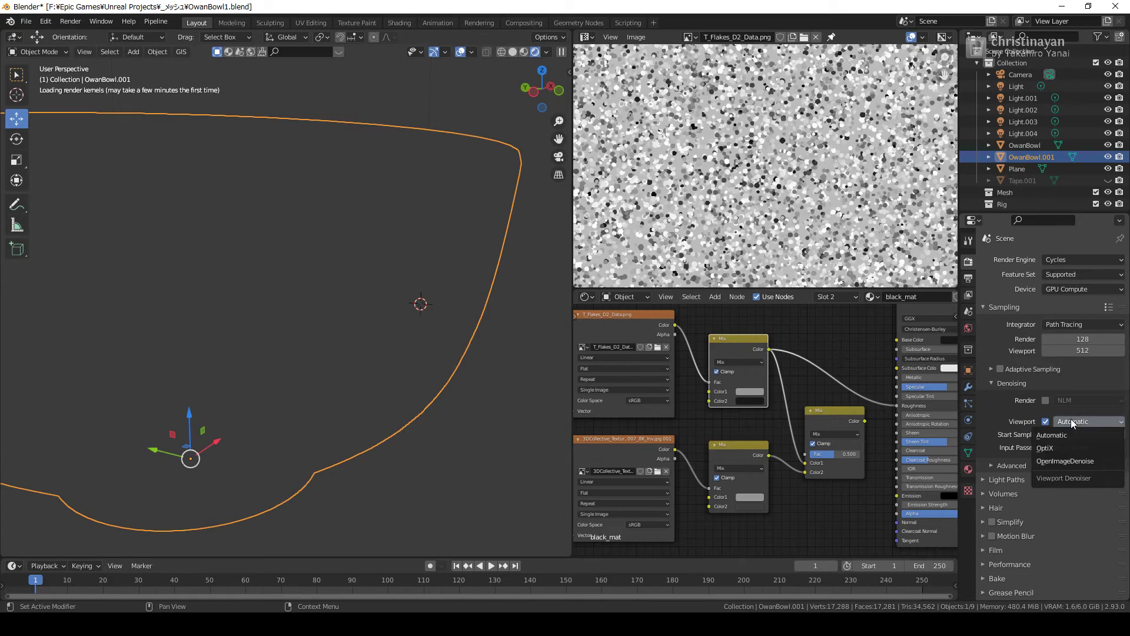
pyautogui.click(1071, 422)
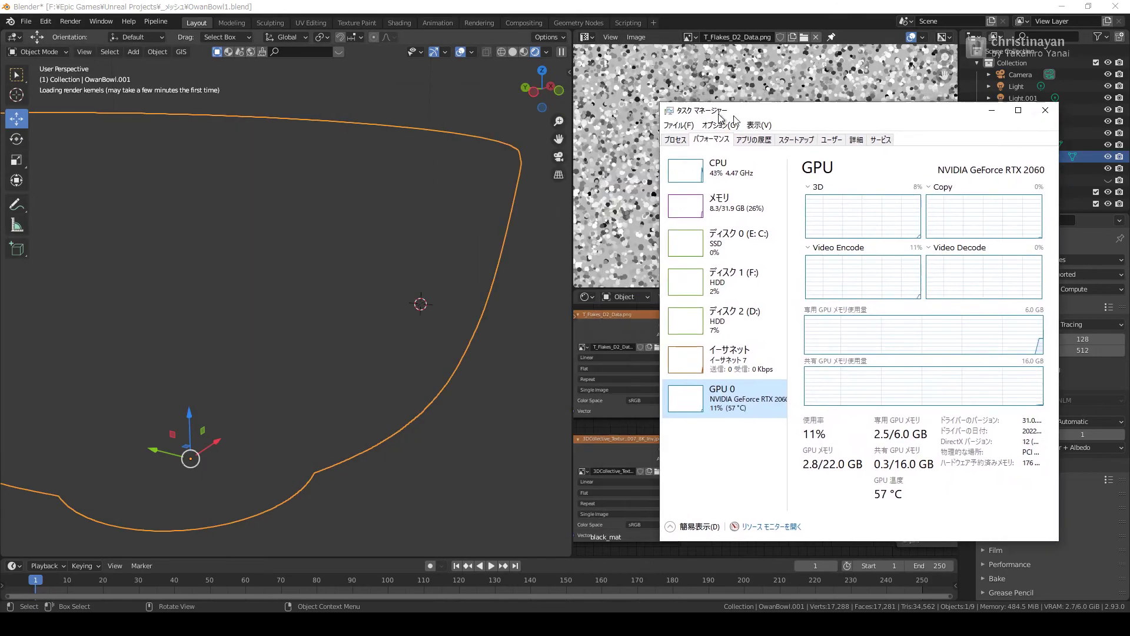
pyautogui.moveTo(713, 102)
pyautogui.mouseDown()
pyautogui.moveTo(1024, 301)
pyautogui.moveTo(1035, 289)
pyautogui.mouseUp()
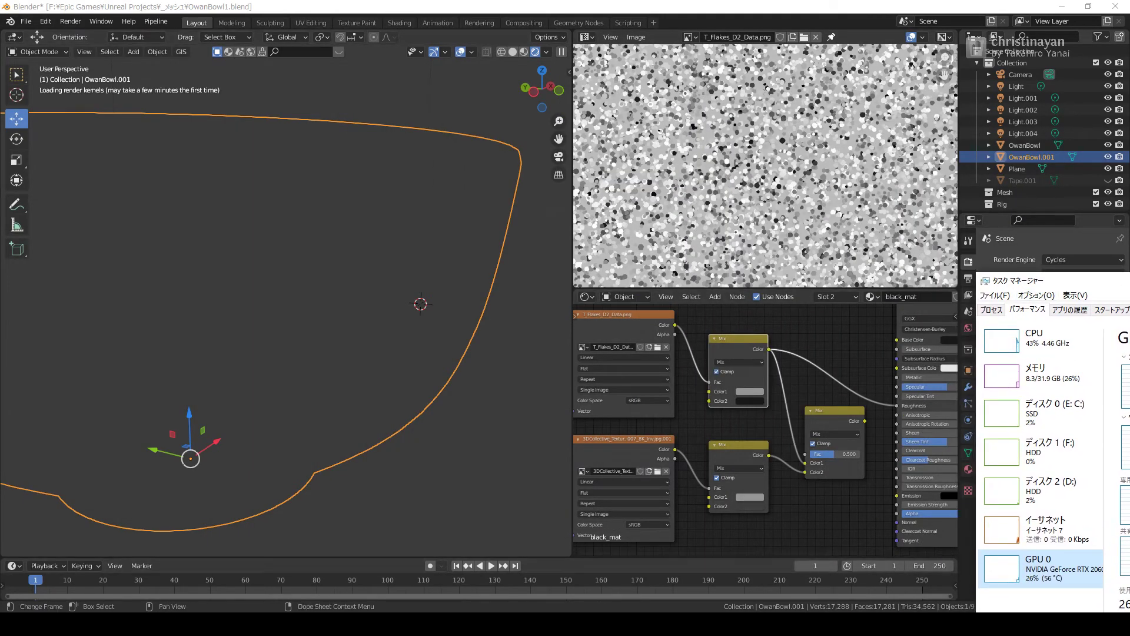
pyautogui.click(755, 6)
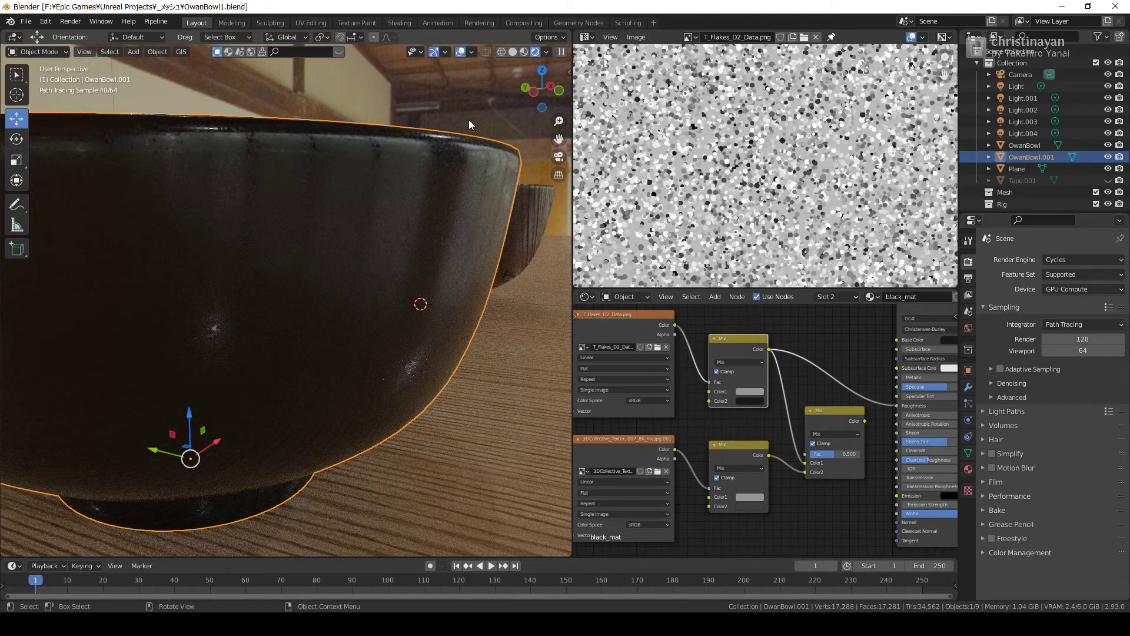
# Step: Pan the node view to free space left of the texture nodes
pyautogui.moveTo(712, 365); pyautogui.dragTo(852, 400, button='middle')
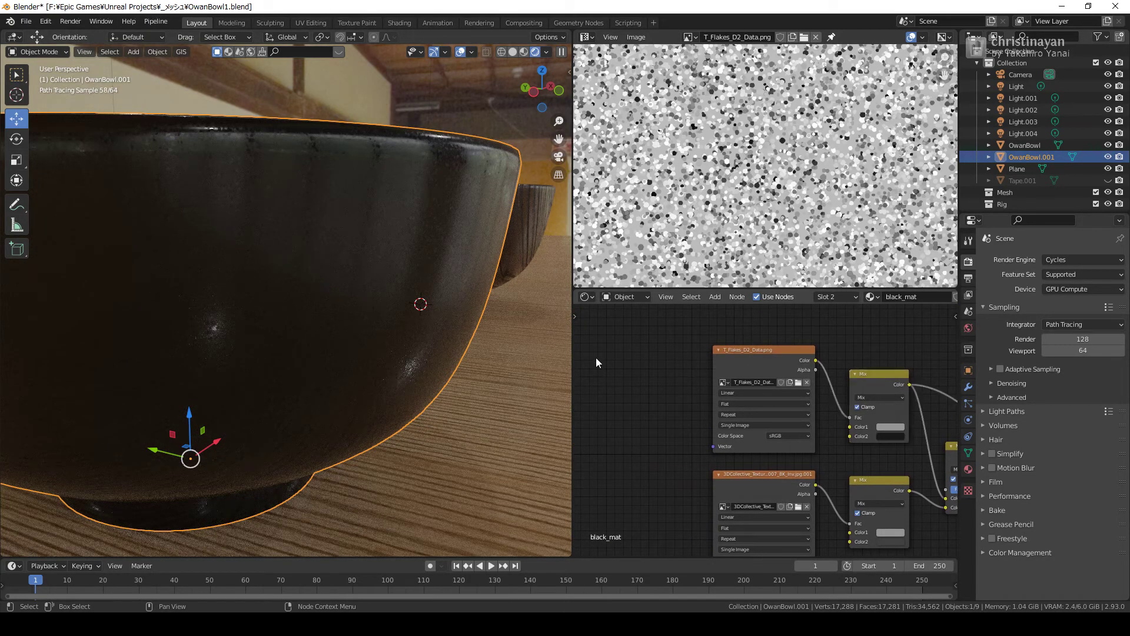
# Step: Add Texture Coordinate and Mapping nodes to the left of the textures
pyautogui.press('F3')
pyautogui.write('coor')
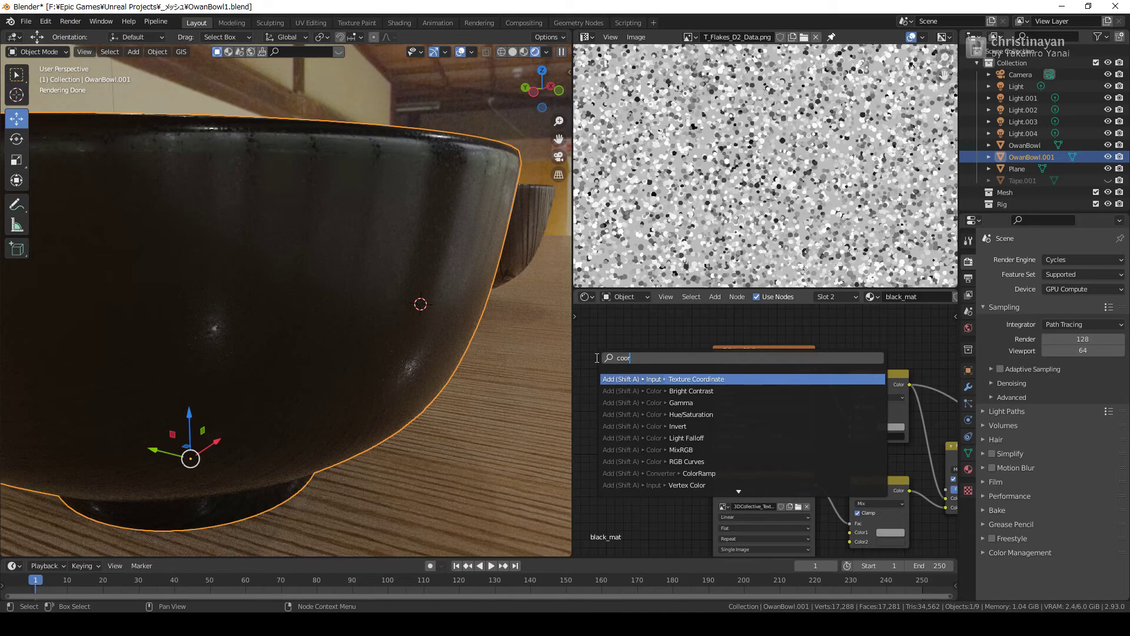
pyautogui.press('Return')
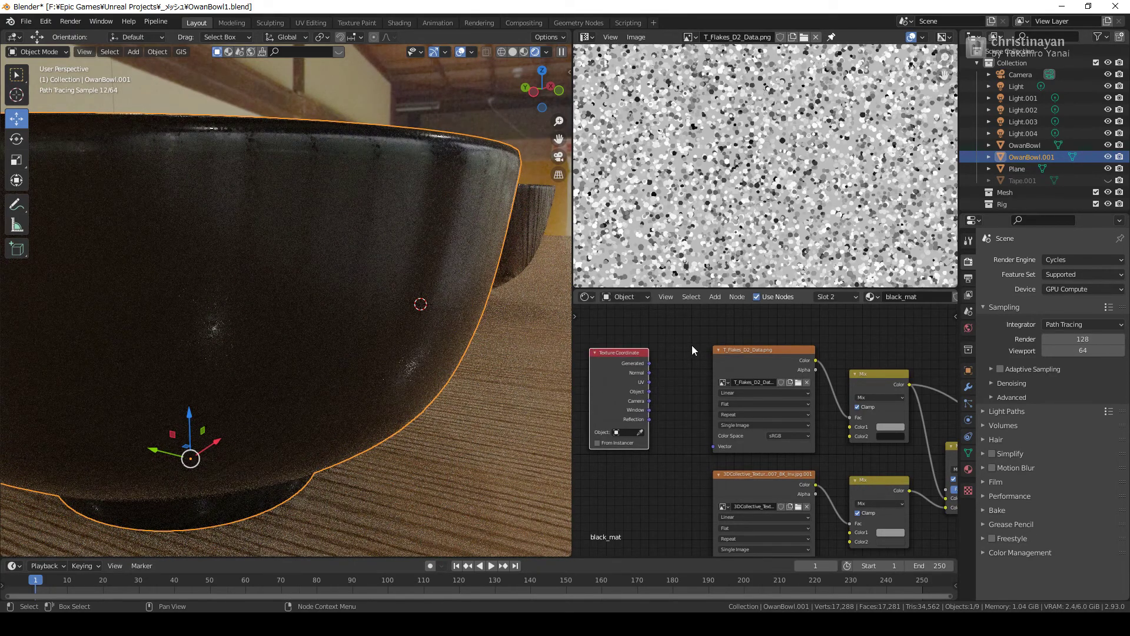
pyautogui.keyDown('ctrl'); pyautogui.hscroll(-3, 688, 348); pyautogui.keyUp('ctrl')
pyautogui.click(659, 359)
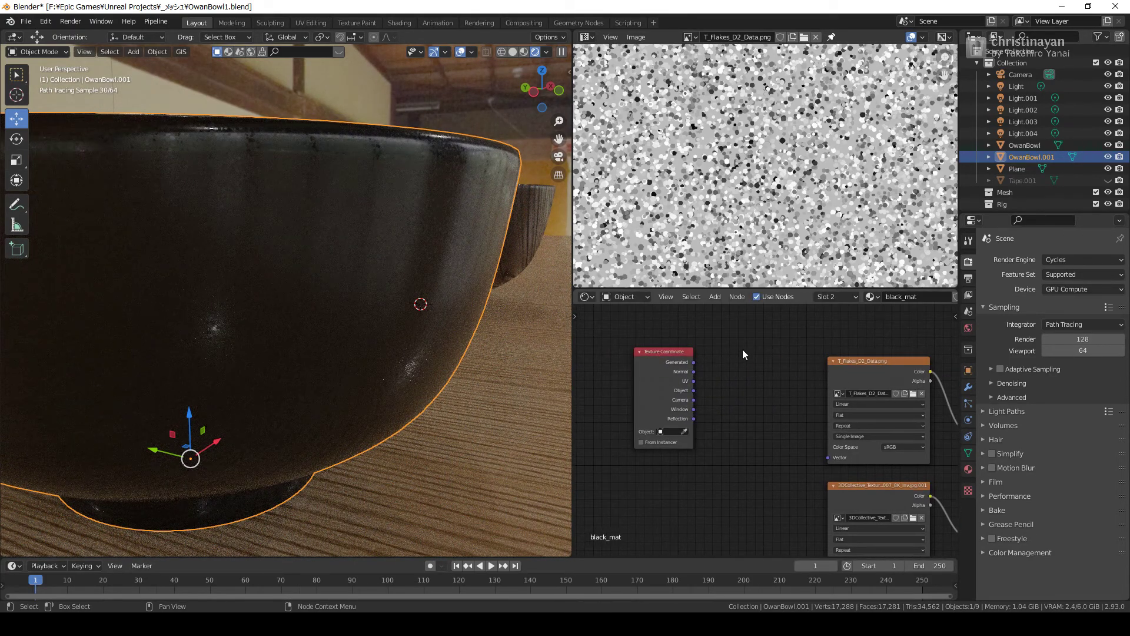
pyautogui.press('F3')
pyautogui.write('map')
pyautogui.press('Return')
pyautogui.click(723, 353)
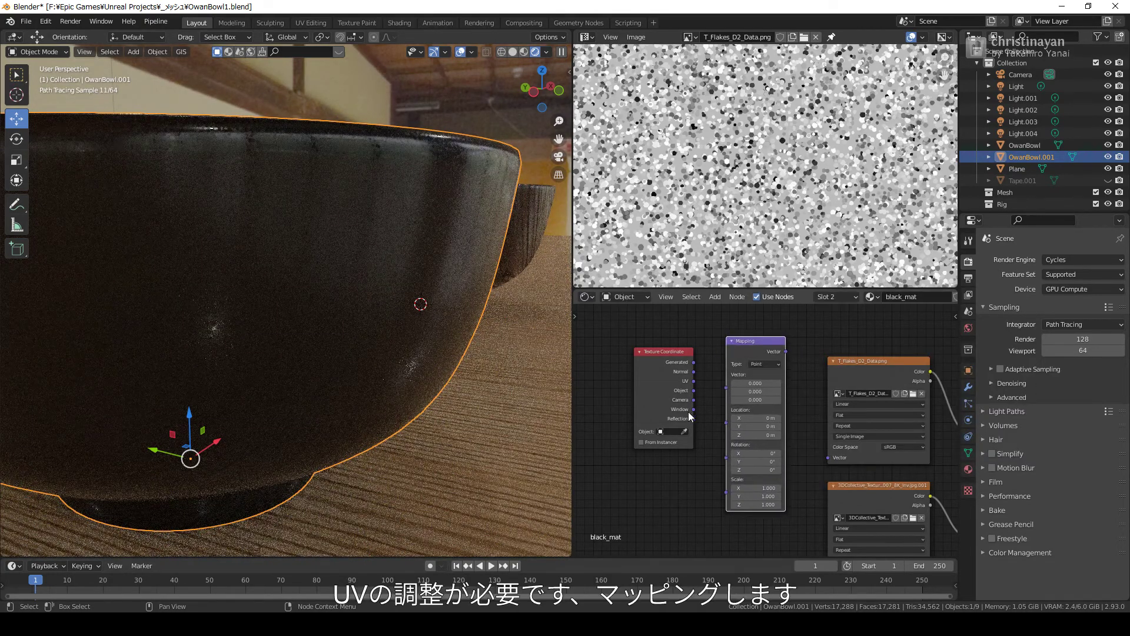
# Step: Link UV through Mapping into the flakes Vector, with Mapping Scale X and Y 0.1
pyautogui.scroll(1, 689, 387)
pyautogui.moveTo(682, 373); pyautogui.dragTo(719, 365)
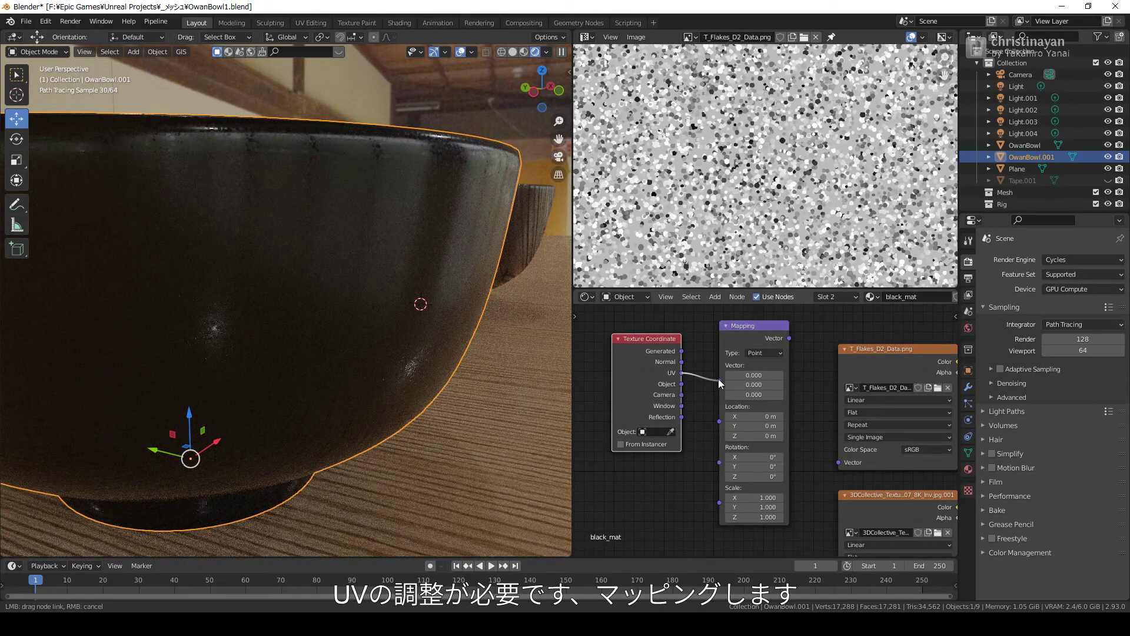
pyautogui.moveTo(788, 339); pyautogui.dragTo(838, 462)
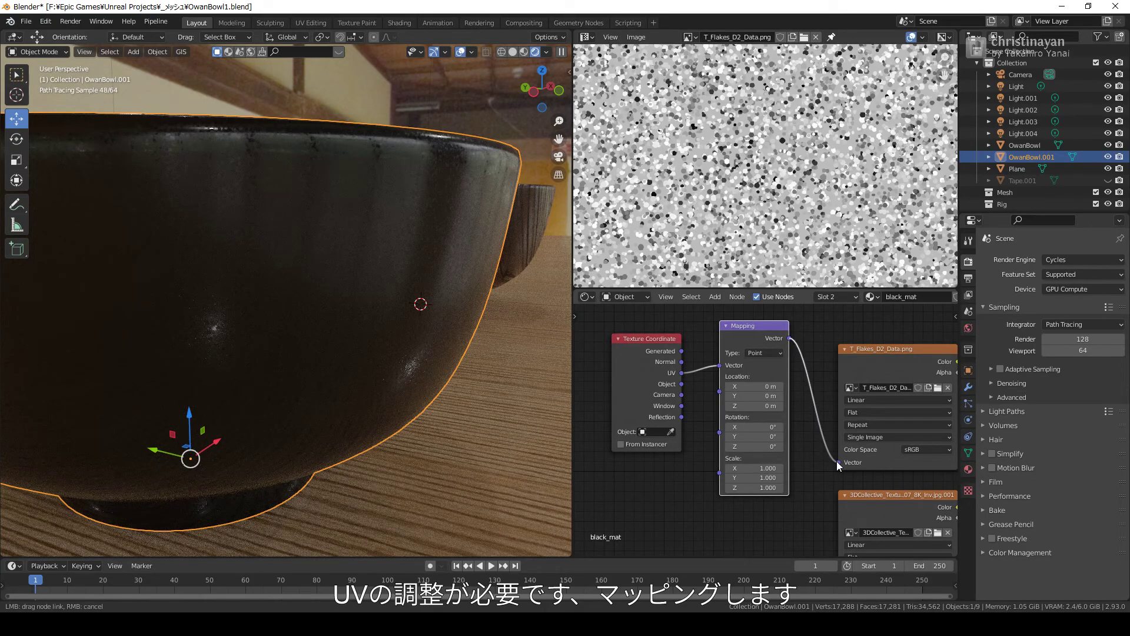
pyautogui.click(770, 468)
pyautogui.write('0.1')
pyautogui.press('Return')
pyautogui.hotkey('ctrl', 'v')
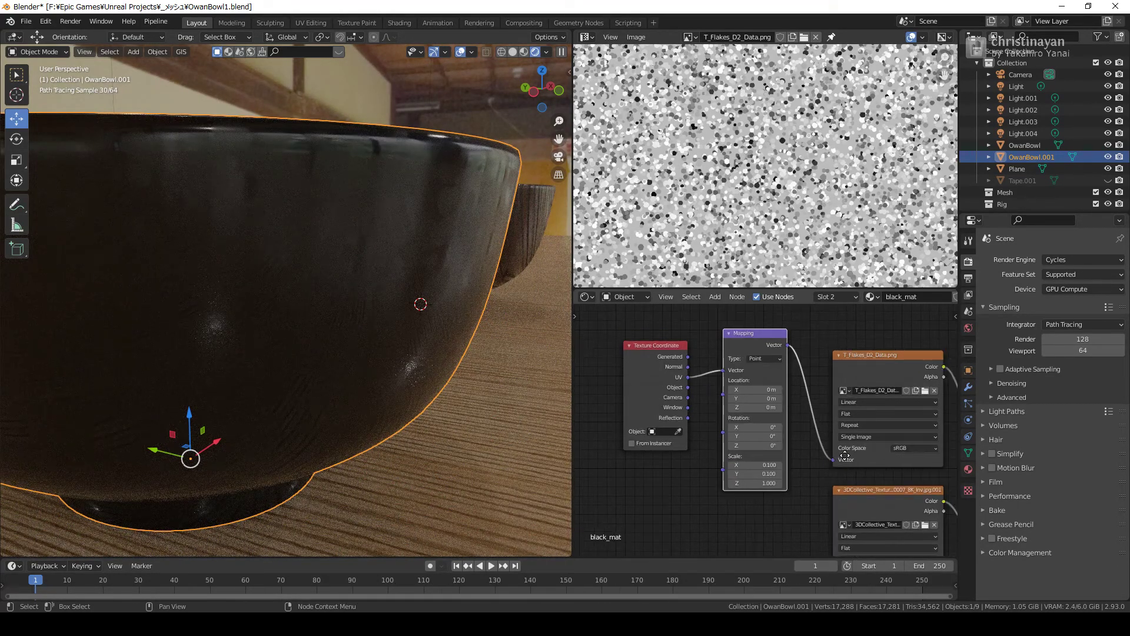
pyautogui.moveTo(954, 525); pyautogui.dragTo(813, 460, button='middle')
# Step: Darken the lower Mix node's second colour to brightness 0.05
pyautogui.click(873, 483)
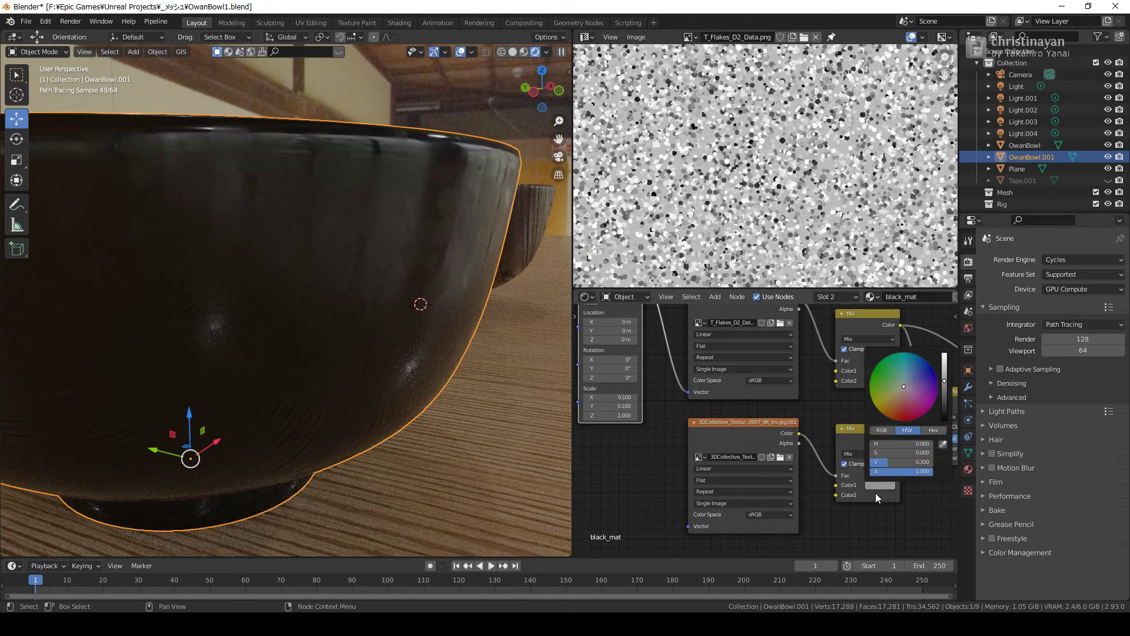
pyautogui.click(870, 371)
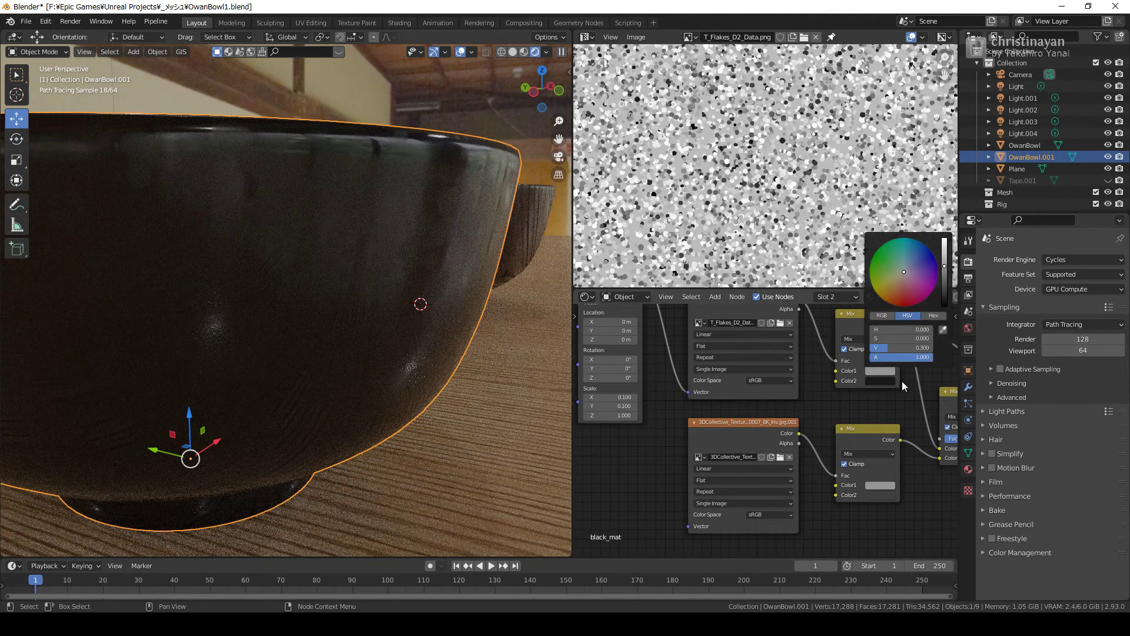
pyautogui.click(887, 380)
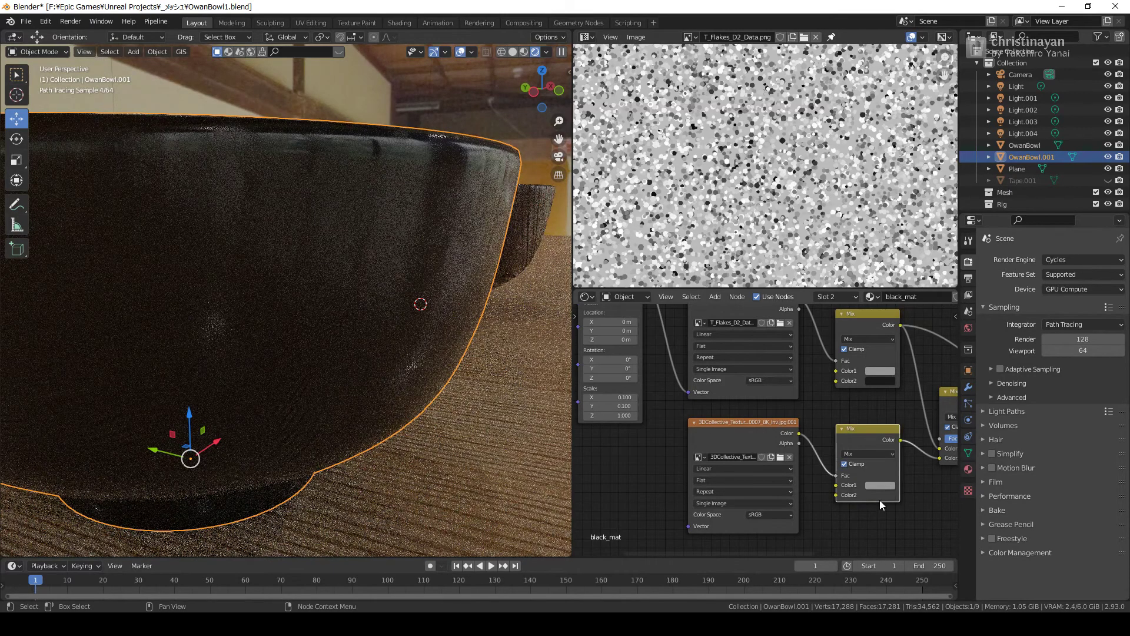
pyautogui.click(879, 495)
pyautogui.click(908, 471)
pyautogui.write('0.05')
pyautogui.press('Return')
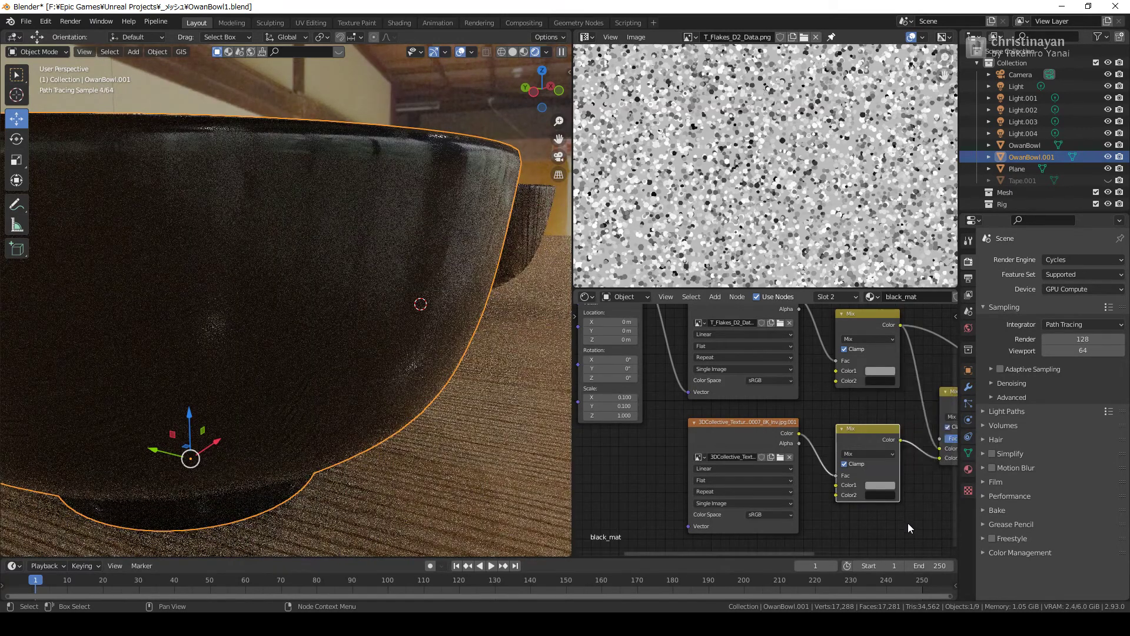
# Step: Set the final Mix node's factor to 0, after briefly trying 1
pyautogui.moveTo(909, 522); pyautogui.dragTo(824, 476, button='middle')
pyautogui.press('BackSpace')
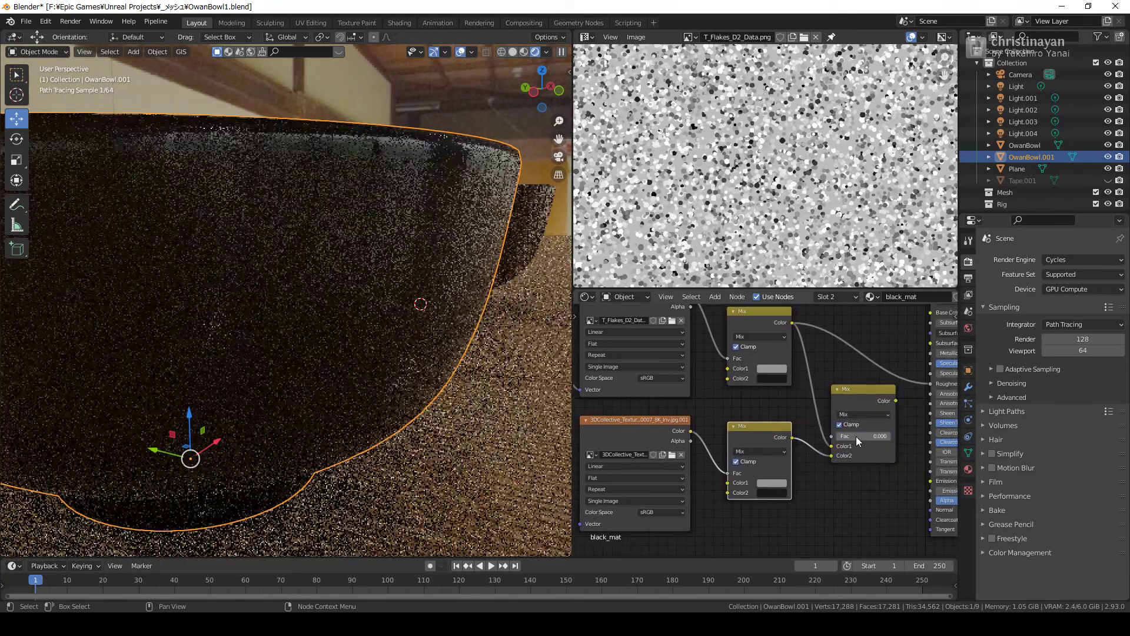
pyautogui.click(857, 436)
pyautogui.write('1')
pyautogui.press('Return')
pyautogui.press('BackSpace')
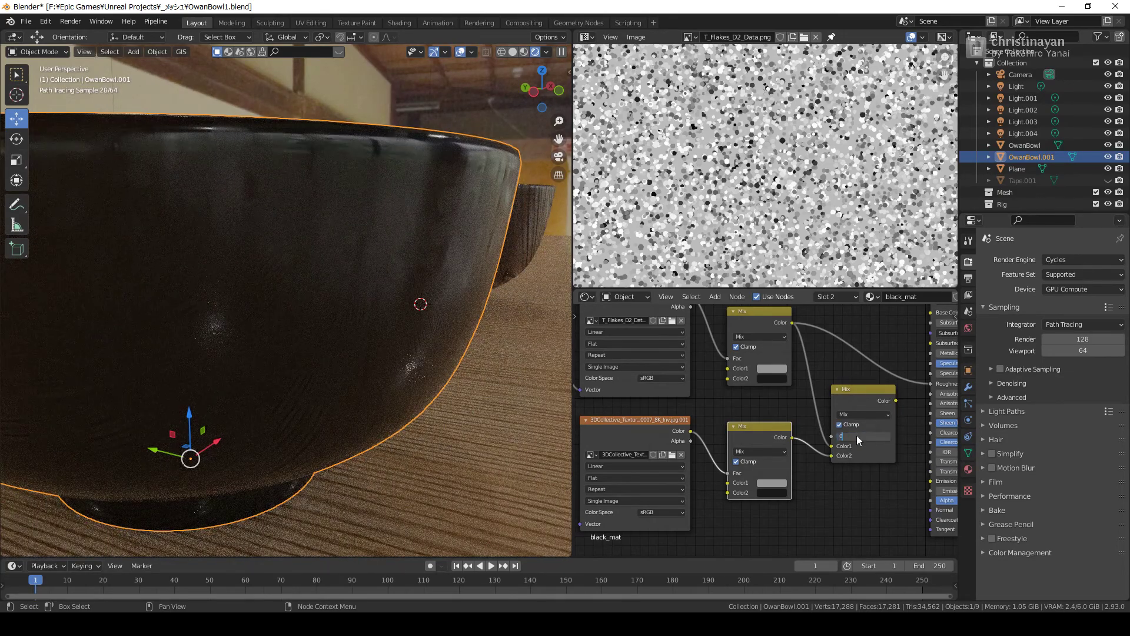
# Step: Raise viewport samples to 512 and deselect the bowl
pyautogui.click(1065, 351)
pyautogui.write('512')
pyautogui.press('Return')
pyautogui.click(499, 133)
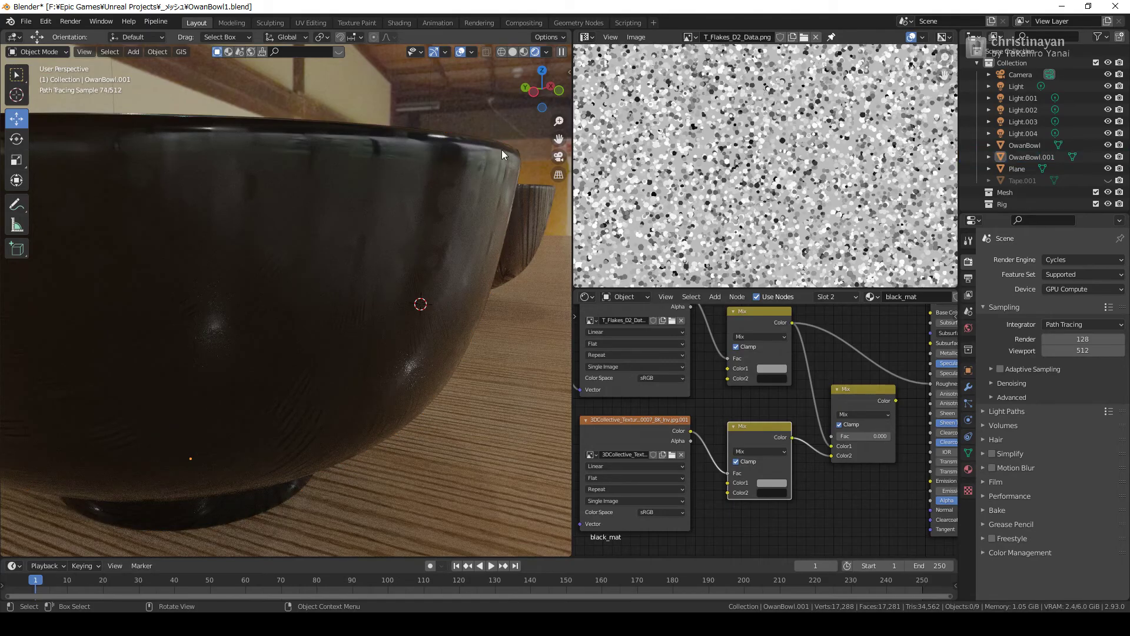
# Step: Unlink the flake Mix from Roughness and set black_mat Roughness directly to 0.100
pyautogui.moveTo(453, 264); pyautogui.dragTo(429, 313, button='middle')
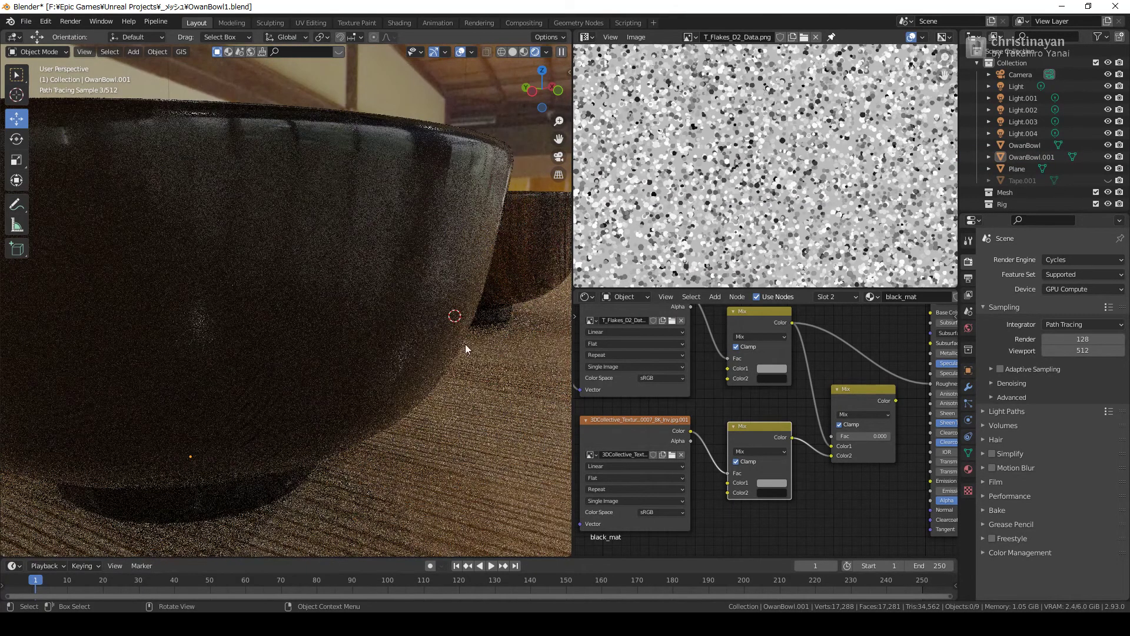
pyautogui.moveTo(819, 373); pyautogui.dragTo(782, 386, button='middle')
pyautogui.moveTo(881, 398); pyautogui.dragTo(853, 394)
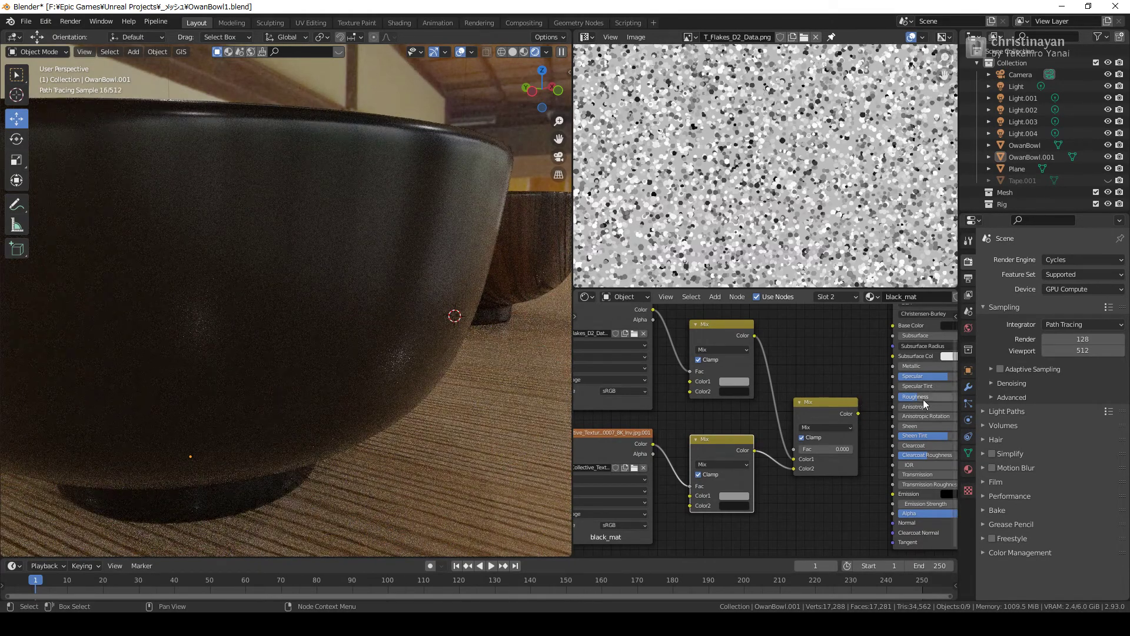
pyautogui.keyDown('ctrl'); pyautogui.scroll(-5, 884, 390); pyautogui.keyUp('ctrl')
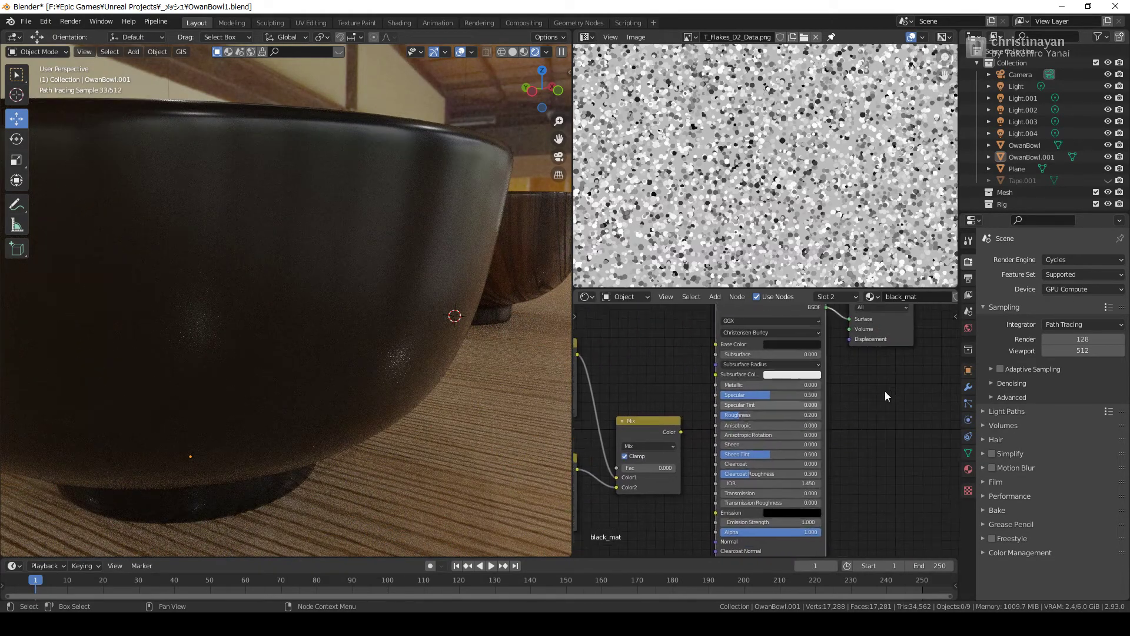
pyautogui.moveTo(749, 414)
pyautogui.mouseDown()
pyautogui.moveTo(739, 414)
pyautogui.moveTo(754, 416)
pyautogui.mouseUp()
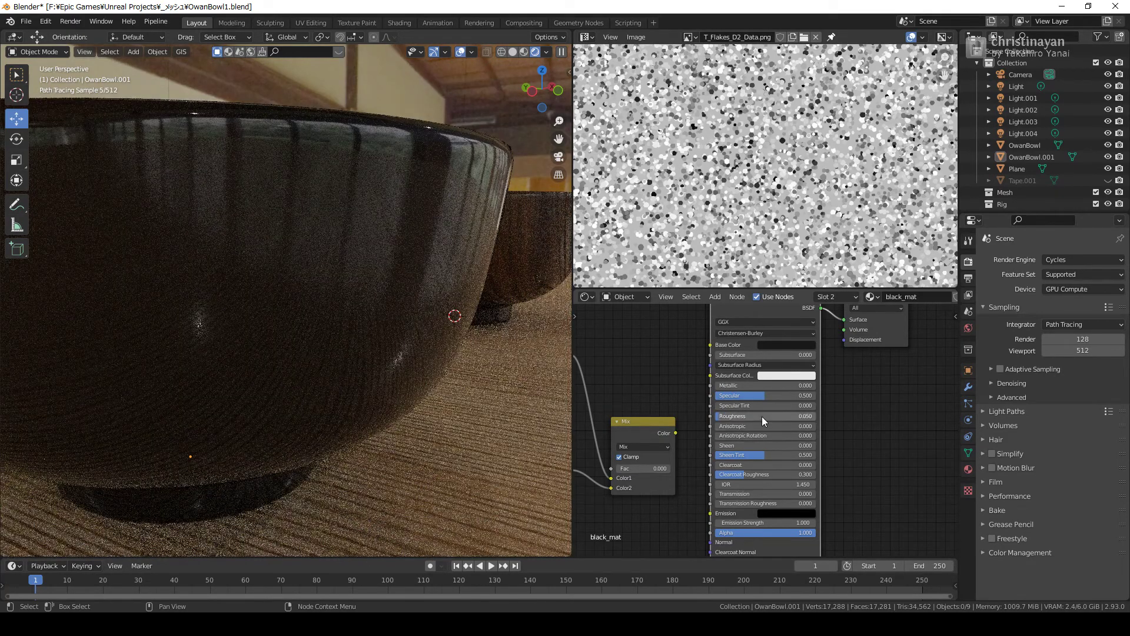
pyautogui.click(762, 416)
pyautogui.write('0.1')
pyautogui.press('Return')
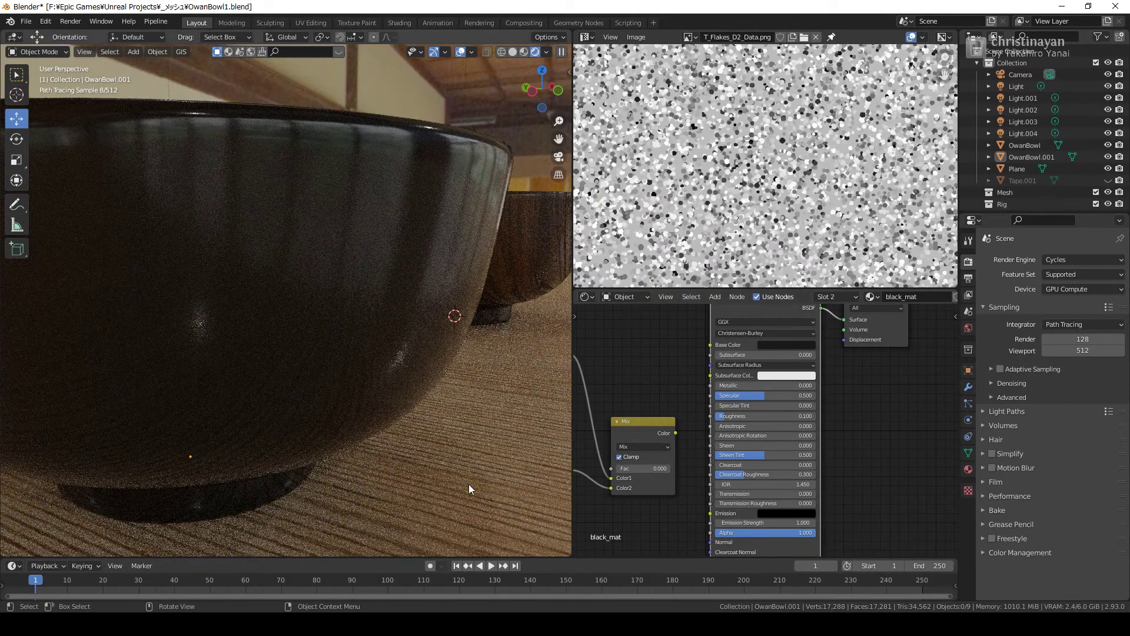
pyautogui.click(469, 484)
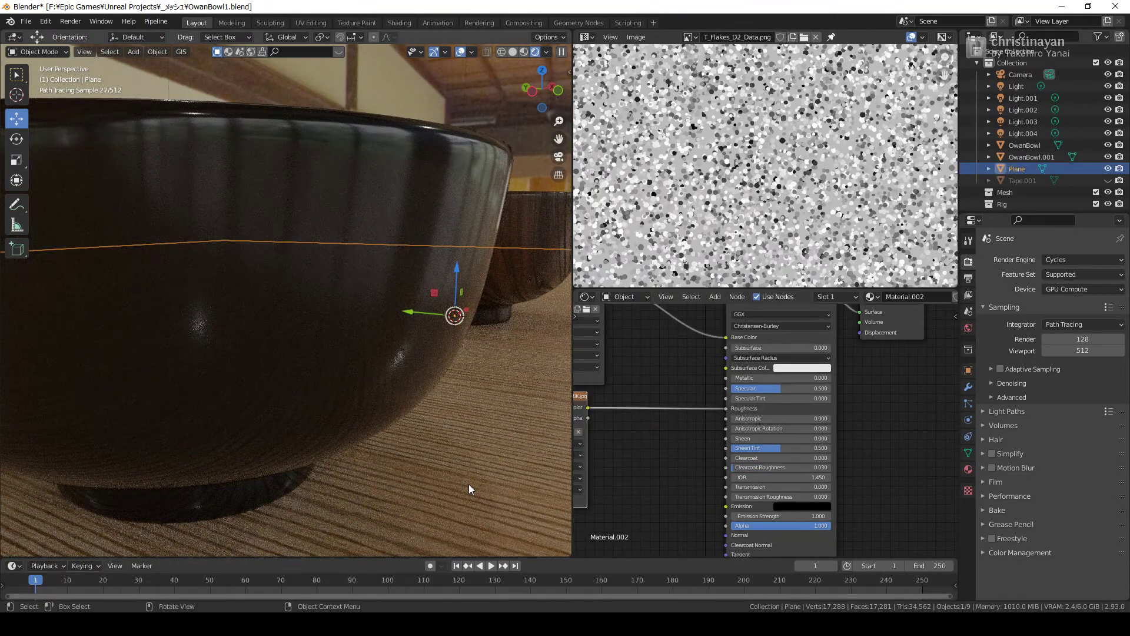
# Step: Hide and unhide the floor plane, then show its Object transform scale fields
pyautogui.press('h')
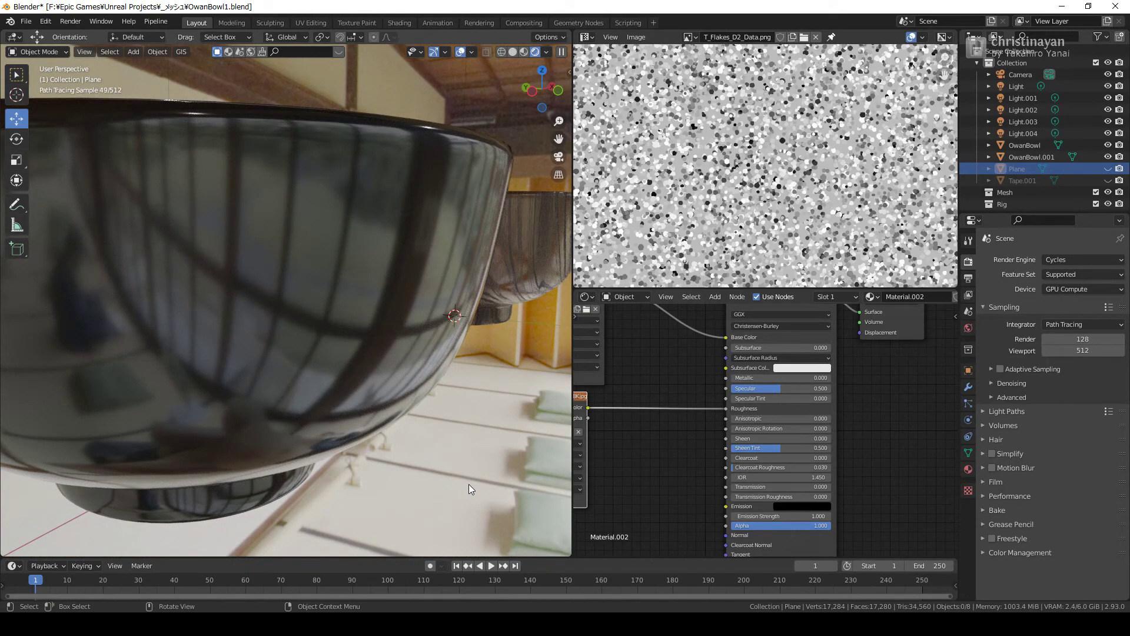
pyautogui.scroll(-2, 469, 462)
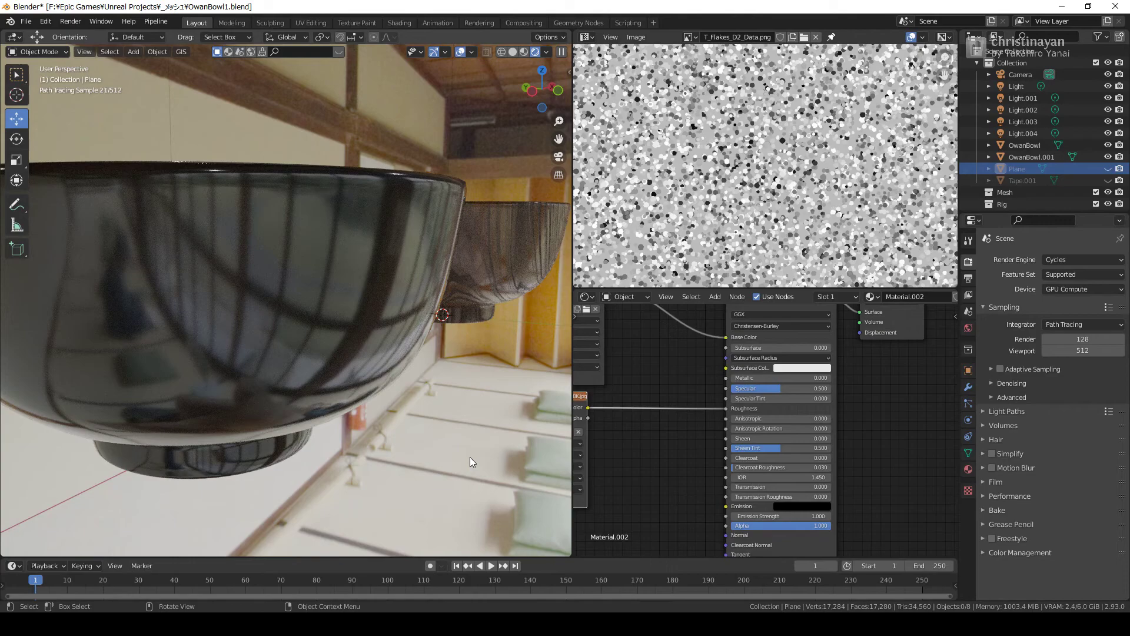
pyautogui.hotkey('alt', 'h')
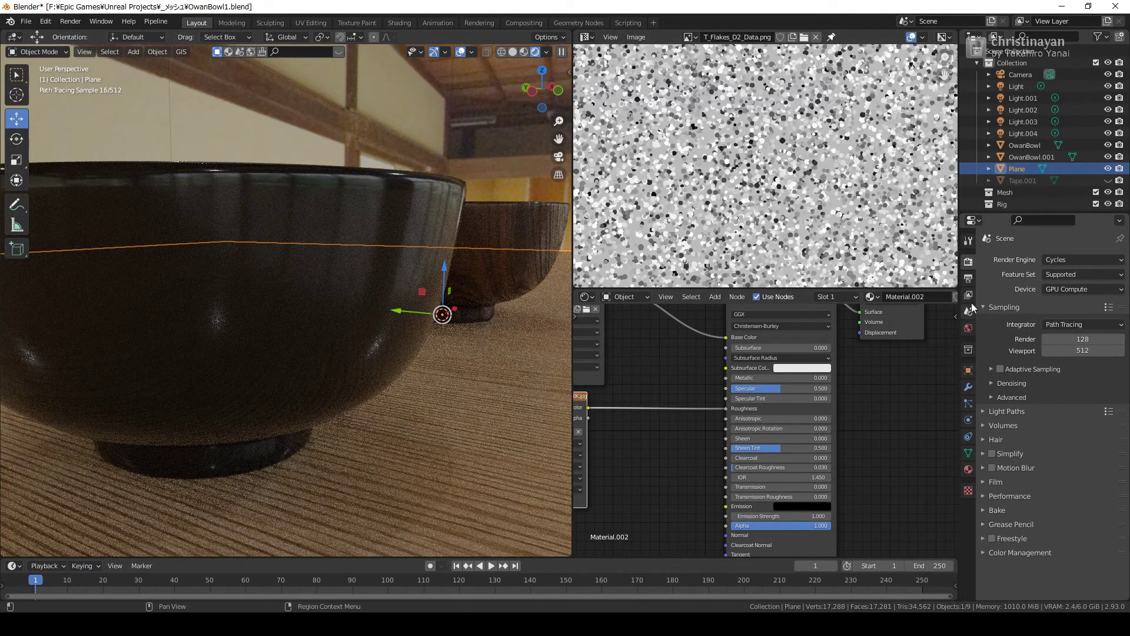
pyautogui.click(968, 371)
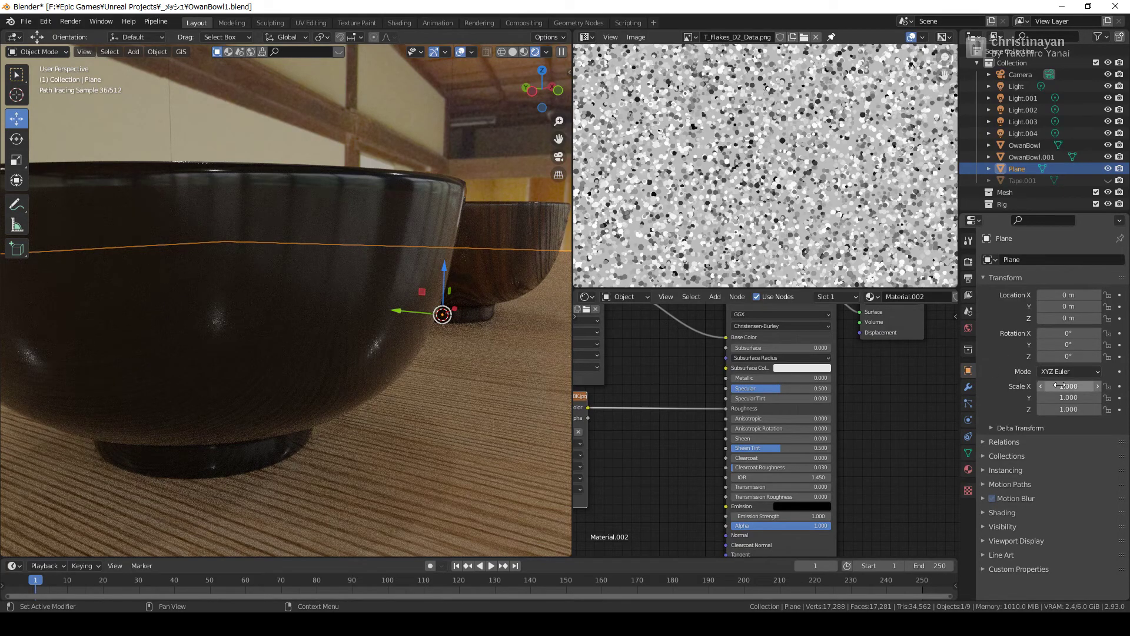
pyautogui.moveTo(1059, 386); pyautogui.dragTo(1059, 409)
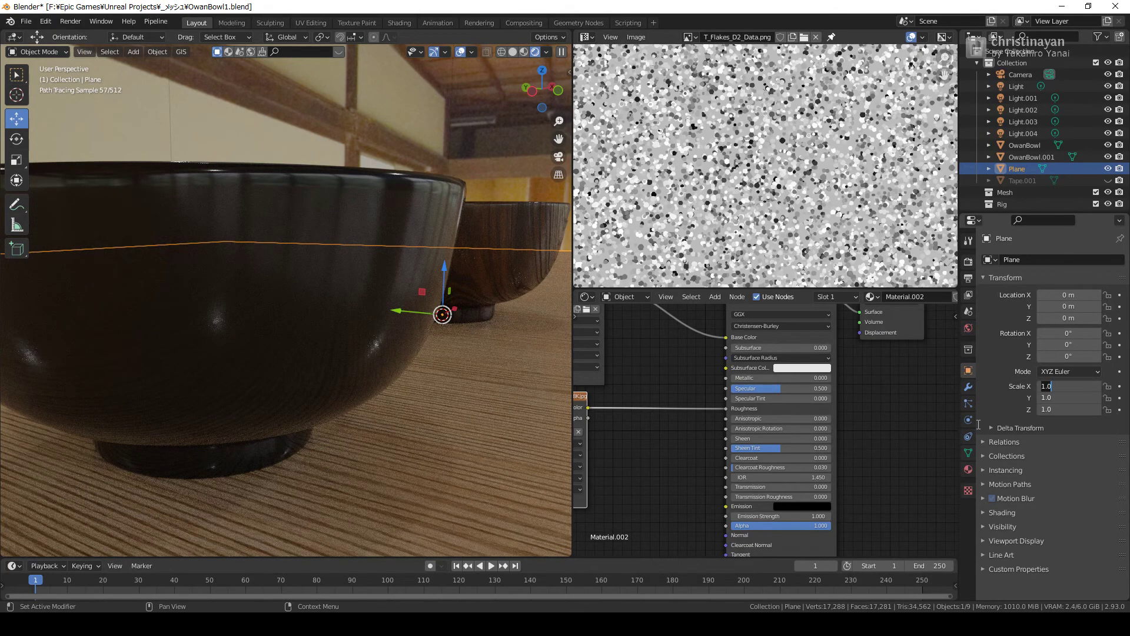
pyautogui.press('Return')
pyautogui.click(990, 427)
# Step: Scale the plane to 0.1 on all axes and slide it along X under the bowl
pyautogui.moveTo(1064, 386); pyautogui.dragTo(1064, 409)
pyautogui.write('0.5')
pyautogui.press('Return')
pyautogui.write('0.2')
pyautogui.press('Return')
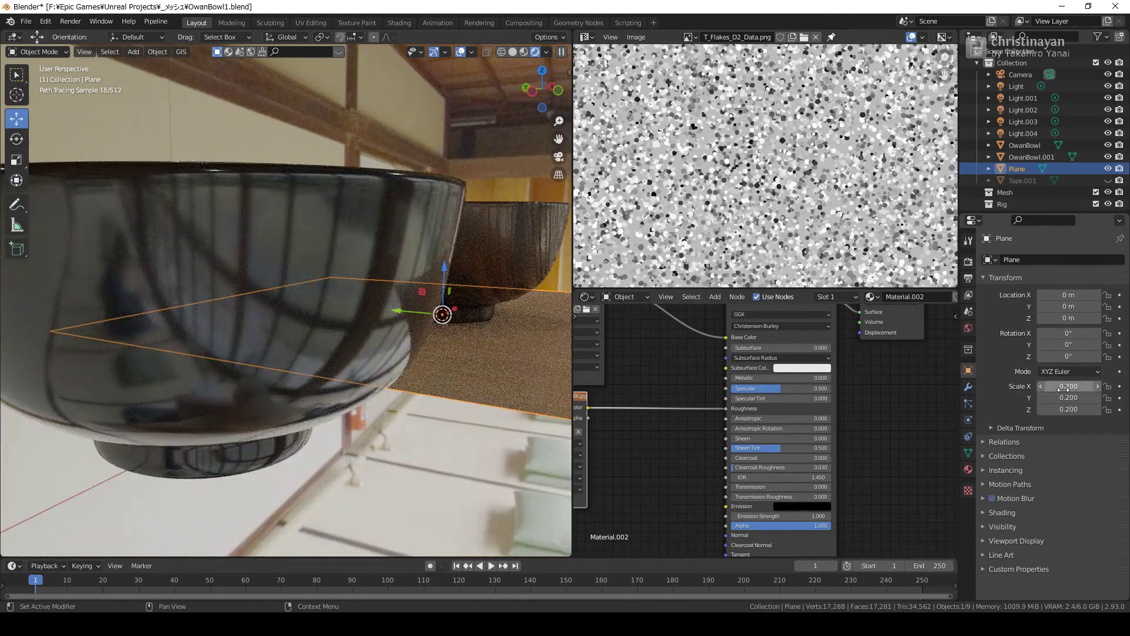
pyautogui.moveTo(455, 311)
pyautogui.mouseDown()
pyautogui.moveTo(293, 471)
pyautogui.moveTo(376, 464)
pyautogui.mouseUp()
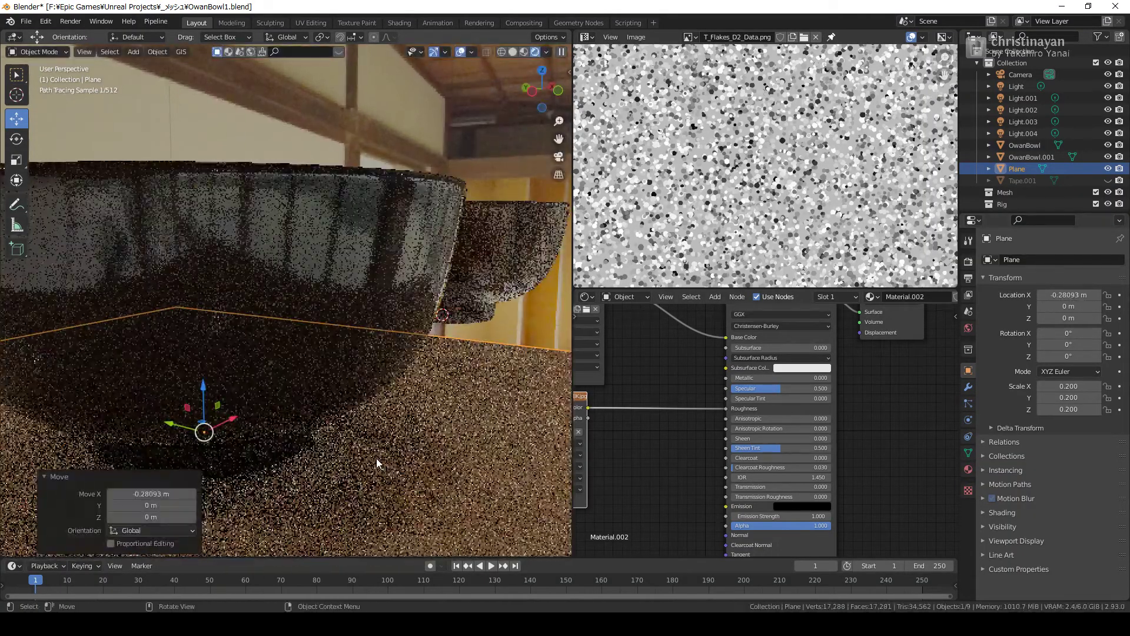
pyautogui.moveTo(1069, 386); pyautogui.dragTo(1068, 409)
pyautogui.write('0.1')
pyautogui.press('Return')
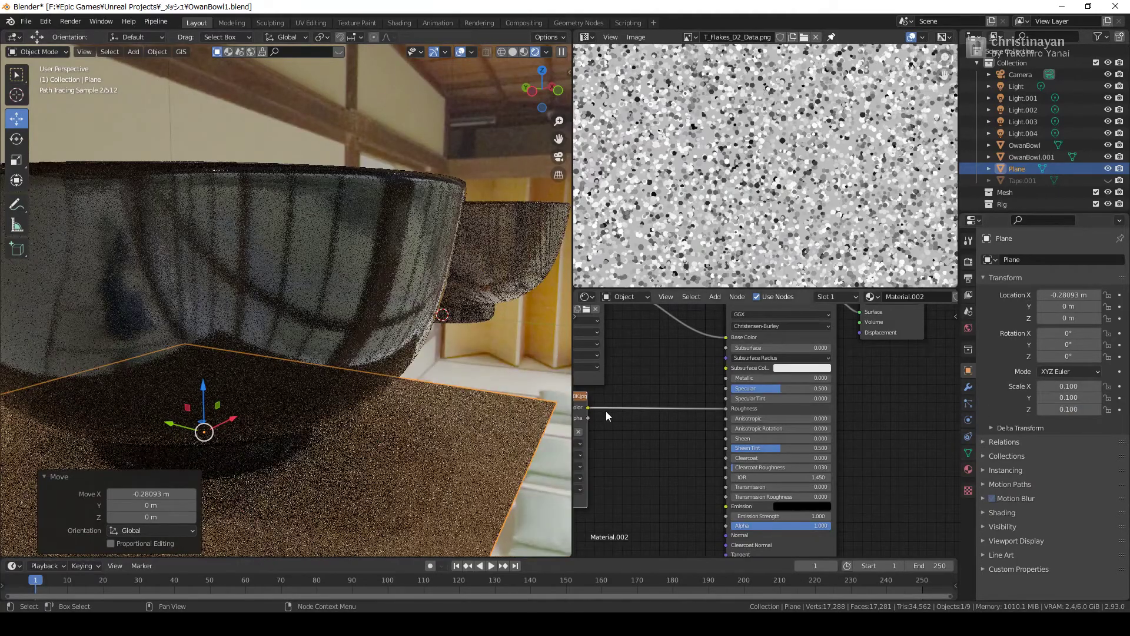
# Step: Select OwanBowl.001 and bring its Principled BSDF and Mix nodes into view, keeping Roughness at 0.100
pyautogui.click(306, 330)
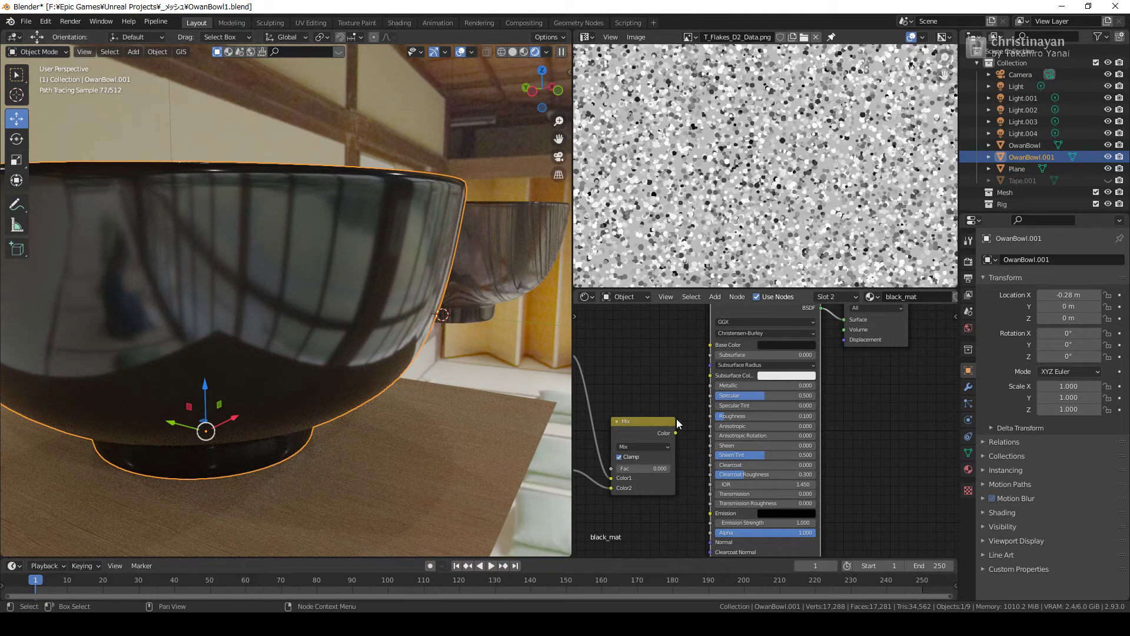
pyautogui.moveTo(633, 395); pyautogui.dragTo(765, 409, button='middle')
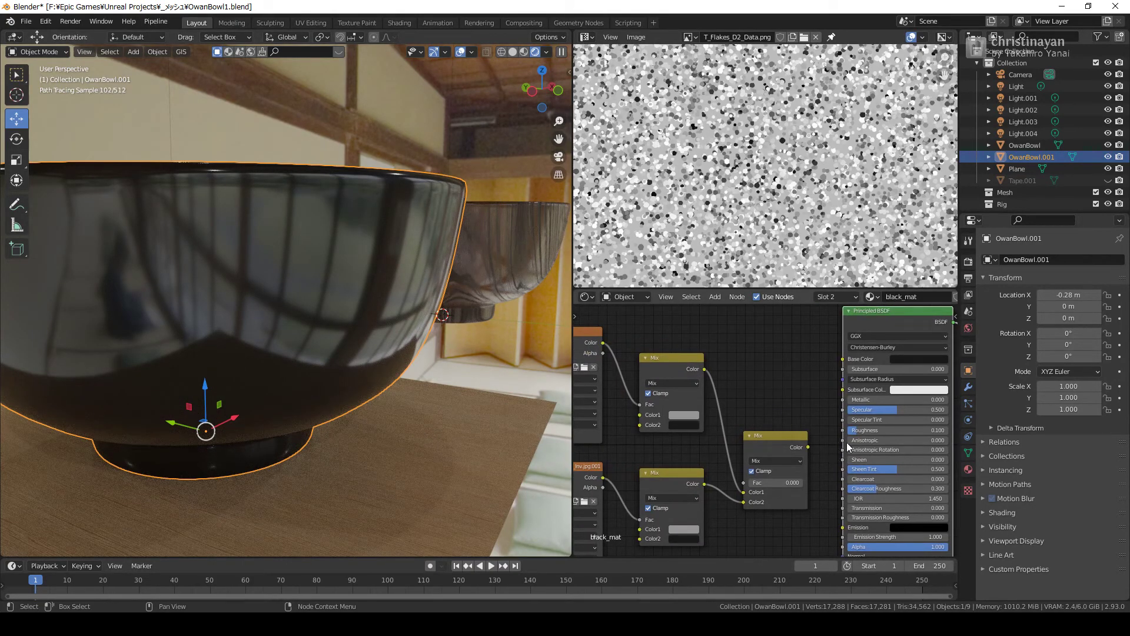
pyautogui.press('BackSpace')
pyautogui.hotkey('ctrl', 'z')
# Step: Connect the upper Mix node's Color output to the Principled BSDF Roughness socket
pyautogui.moveTo(704, 369); pyautogui.dragTo(839, 431)
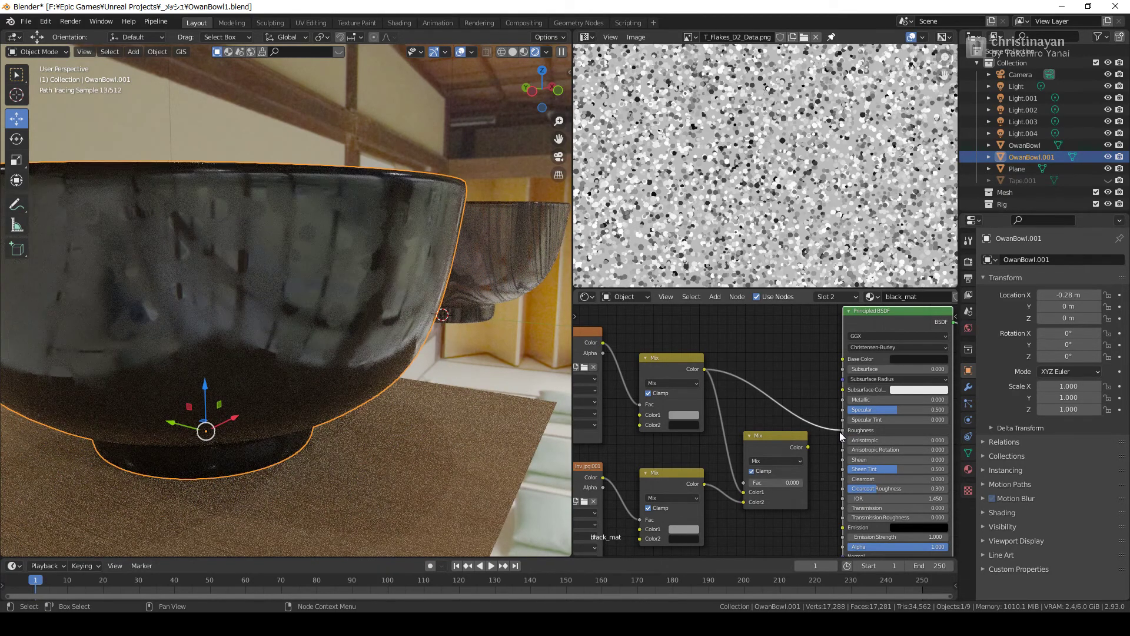
pyautogui.moveTo(756, 424); pyautogui.dragTo(815, 403, button='middle')
pyautogui.moveTo(768, 464); pyautogui.dragTo(905, 412)
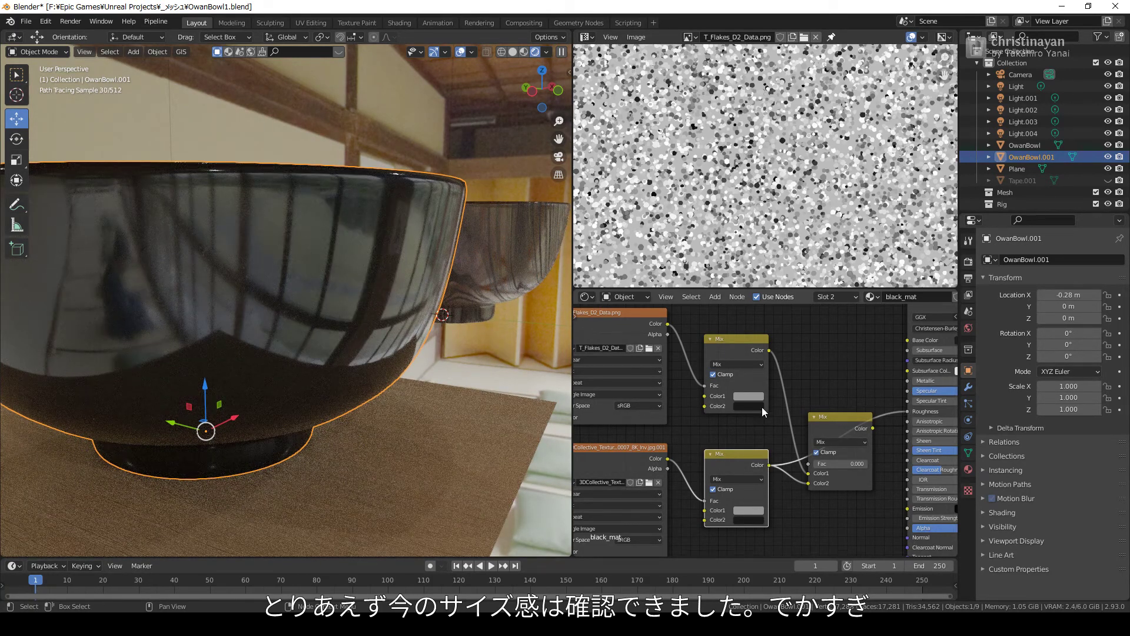
pyautogui.moveTo(769, 351); pyautogui.dragTo(906, 412)
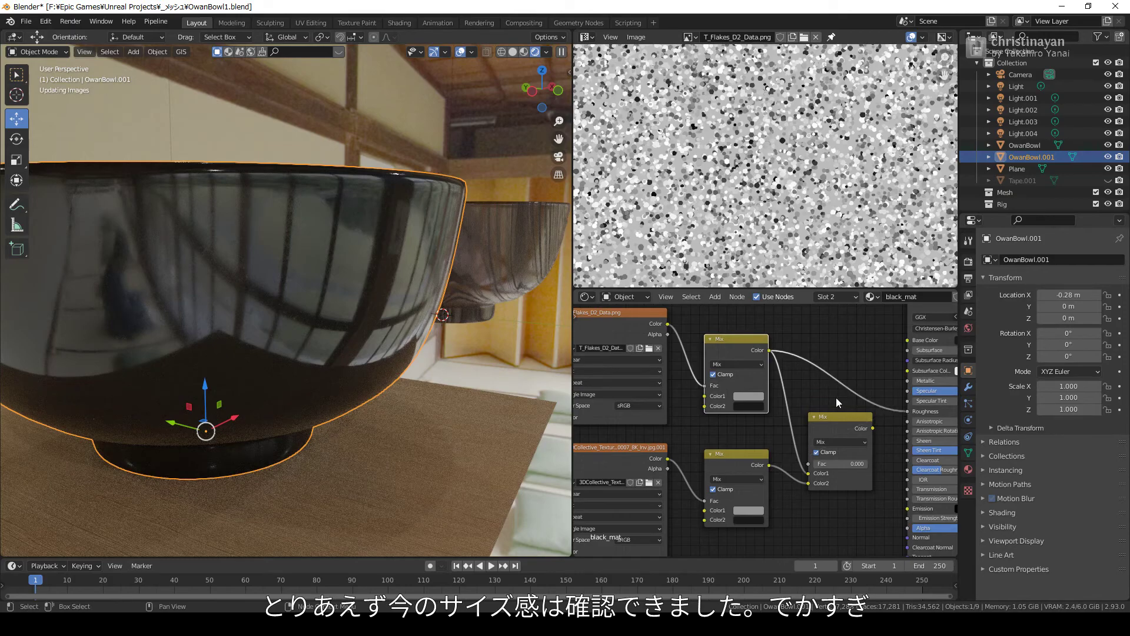
pyautogui.keyDown('ctrl'); pyautogui.hscroll(-5, 799, 392); pyautogui.keyUp('ctrl')
pyautogui.keyDown('ctrl'); pyautogui.hscroll(-3, 792, 387); pyautogui.keyUp('ctrl')
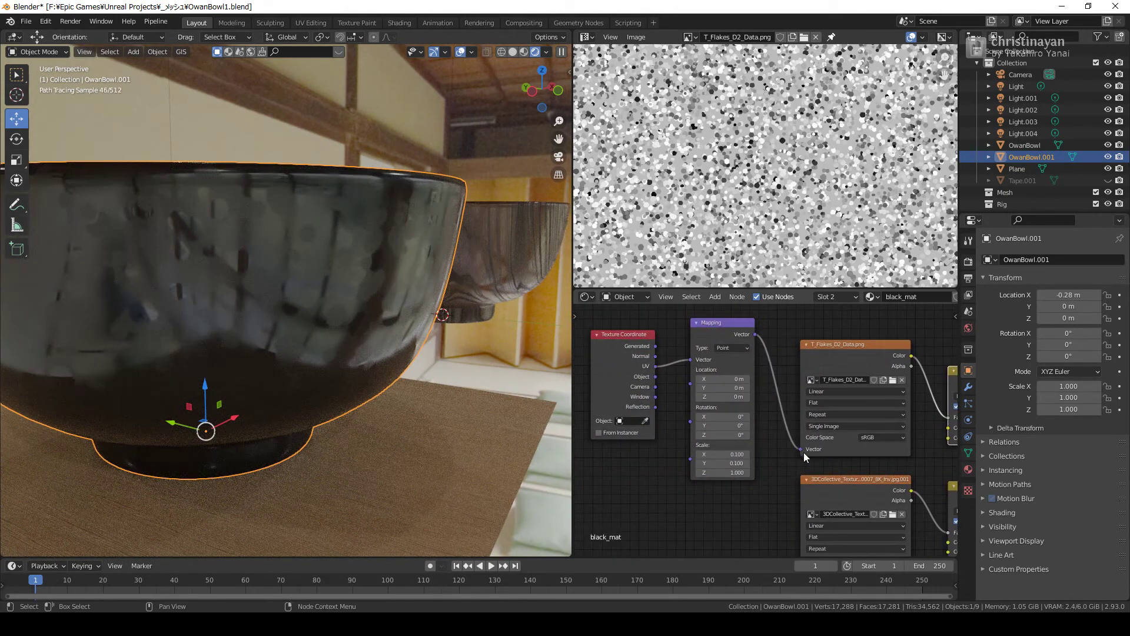
# Step: Set the flake Mapping node's Scale X and Y to 1
pyautogui.click(721, 454)
pyautogui.press('Return')
pyautogui.moveTo(721, 464); pyautogui.dragTo(726, 456)
pyautogui.write('1')
pyautogui.press('Return')
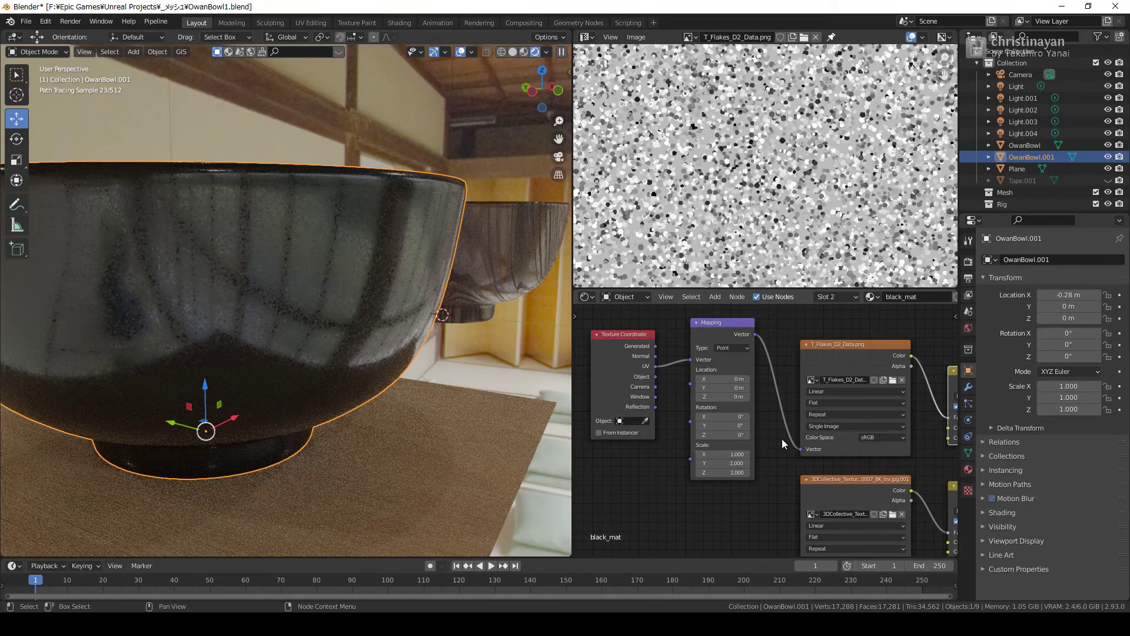
# Step: Connect the final Mix node's Color output to Roughness, with its Fac at 0
pyautogui.hscroll(3, 831, 429)
pyautogui.hscroll(2, 770, 414)
pyautogui.hscroll(3, 769, 415)
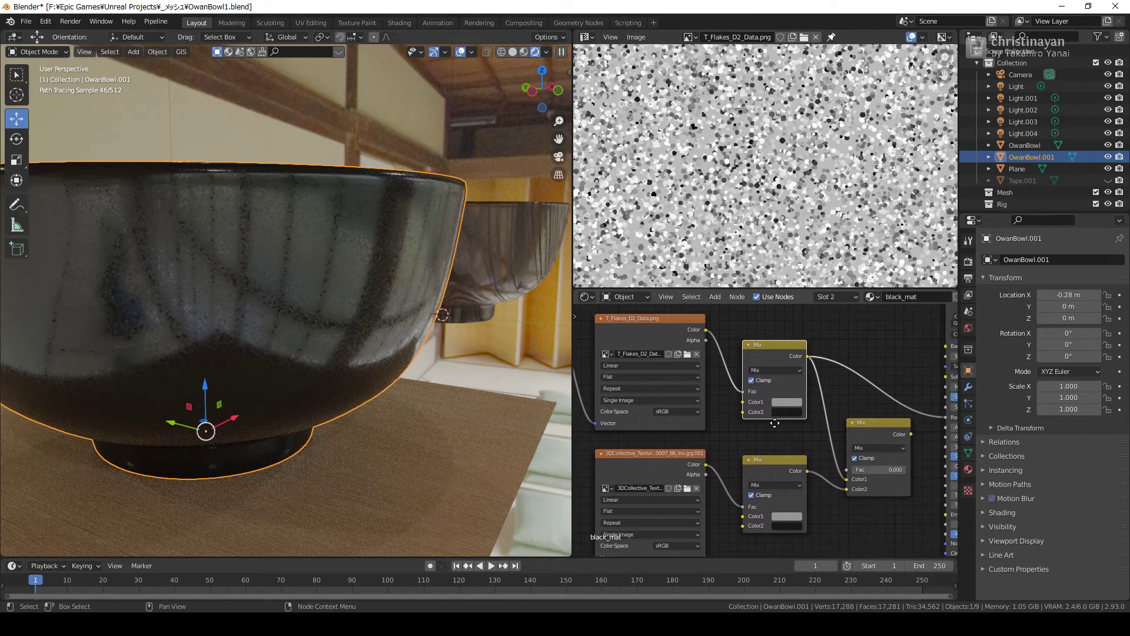
pyautogui.hscroll(2, 786, 450)
pyautogui.hscroll(1, 746, 449)
pyautogui.press('BackSpace')
pyautogui.moveTo(842, 435); pyautogui.dragTo(875, 418)
pyautogui.press('BackSpace')
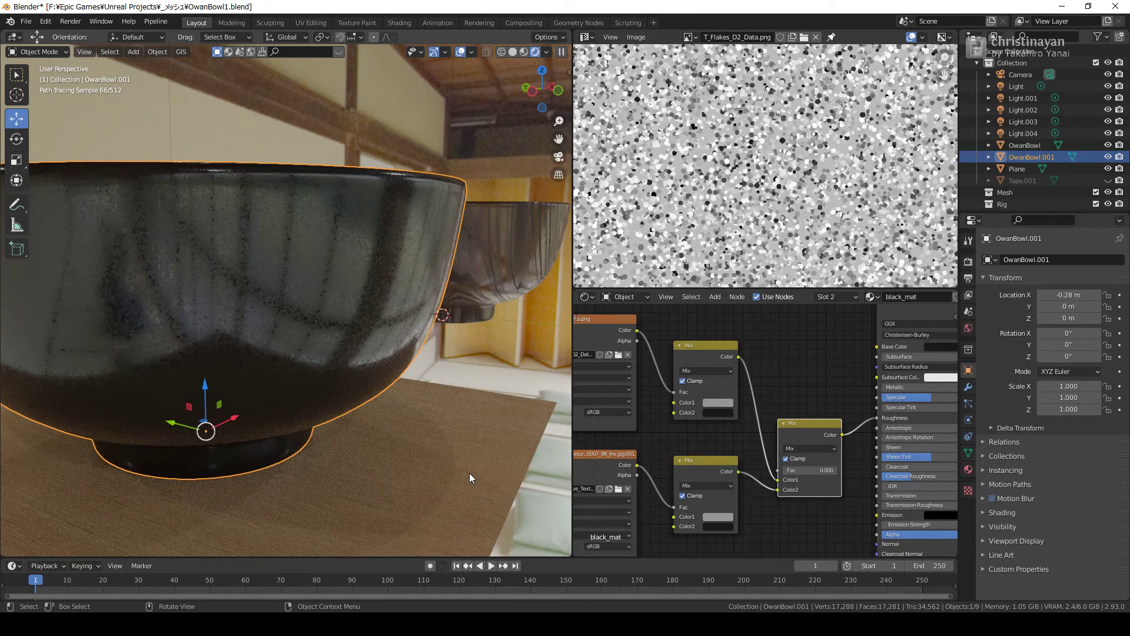
pyautogui.moveTo(468, 472); pyautogui.dragTo(453, 467, button='middle')
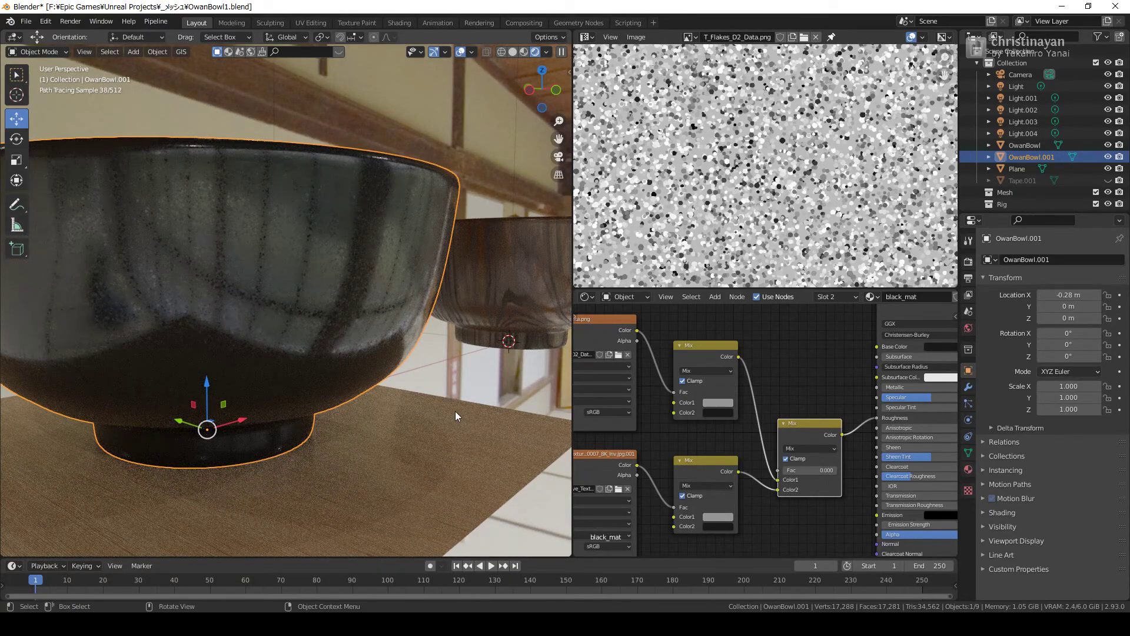
pyautogui.moveTo(839, 492); pyautogui.dragTo(796, 465, button='middle')
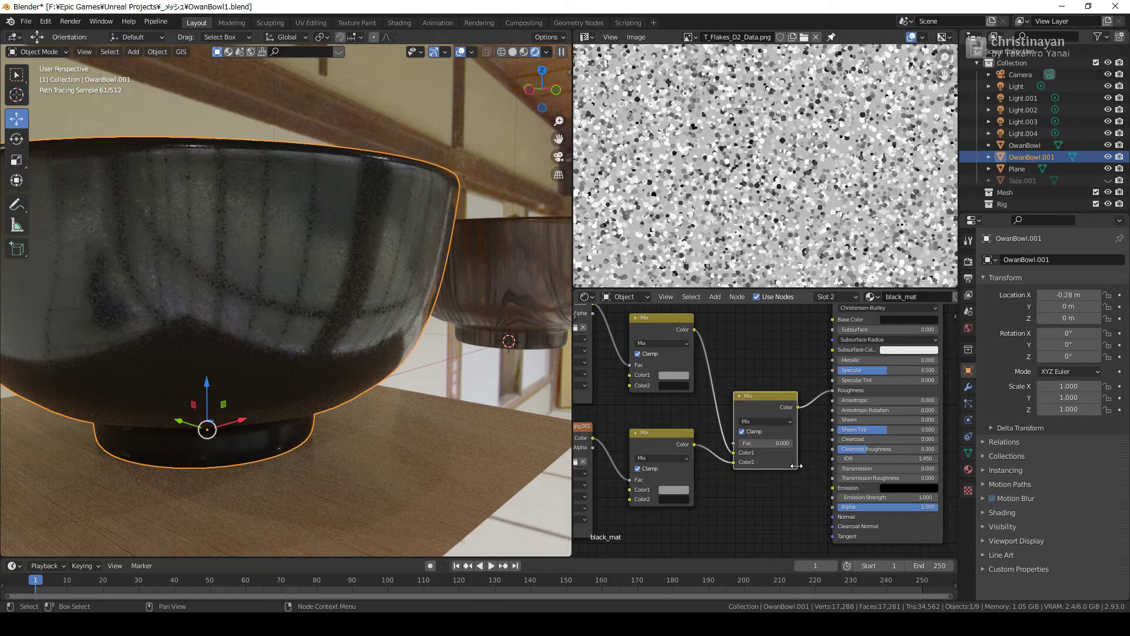
# Step: Try Mix Fac values of 1 and 0.5, settling on 0.25
pyautogui.write('1')
pyautogui.press('Return')
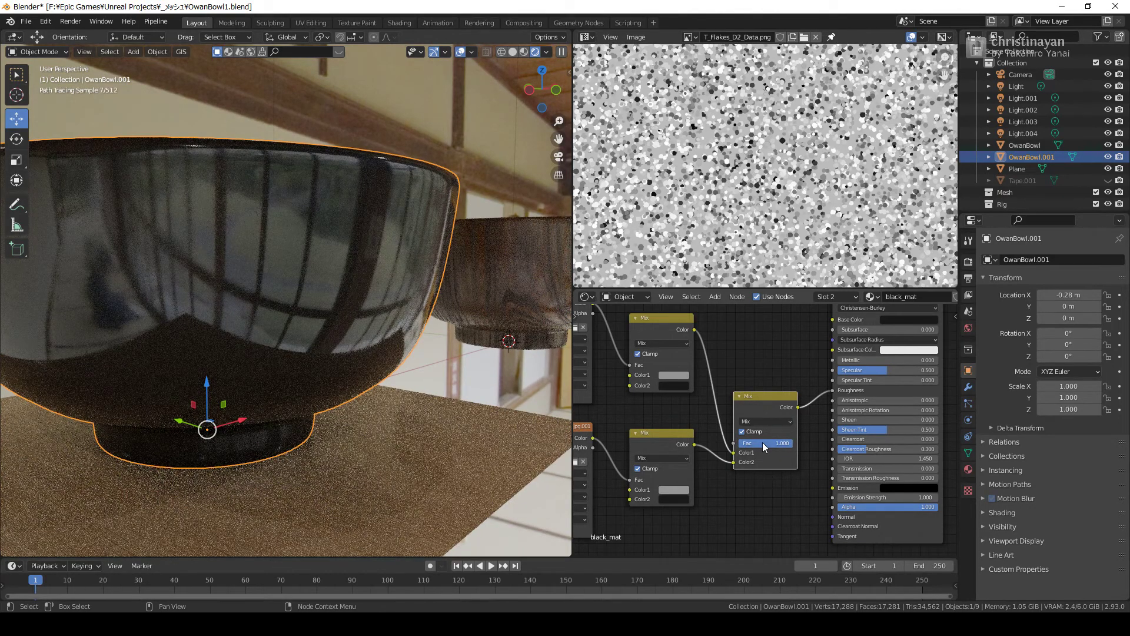
pyautogui.press('Return')
pyautogui.doubleClick(762, 442)
pyautogui.write('.5')
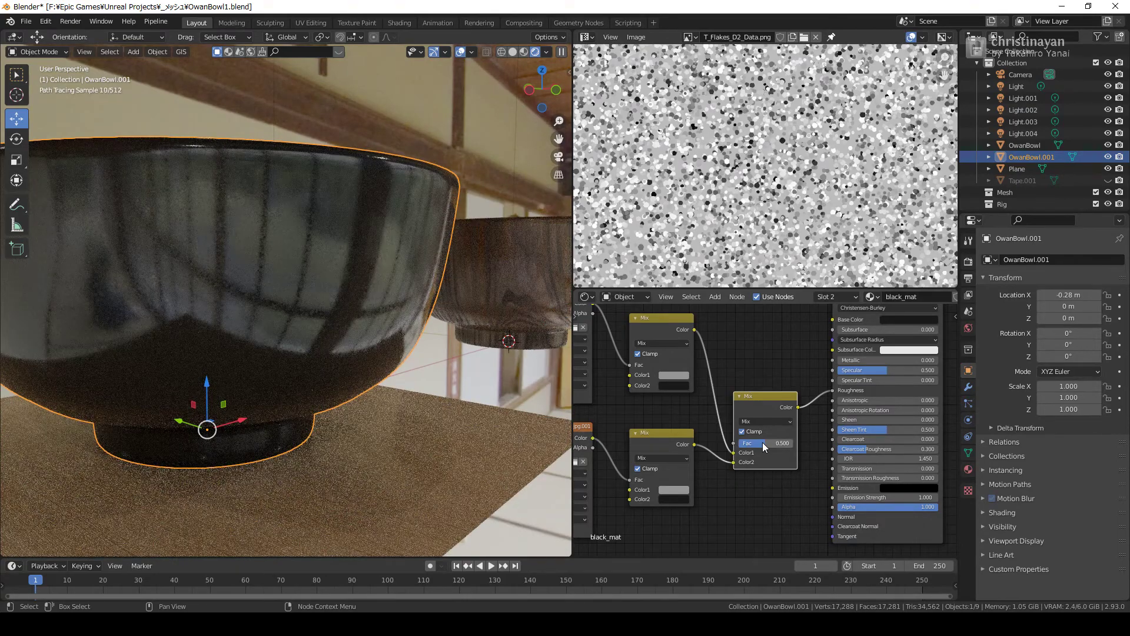
pyautogui.doubleClick(761, 443)
pyautogui.write('.25')
pyautogui.press('Return')
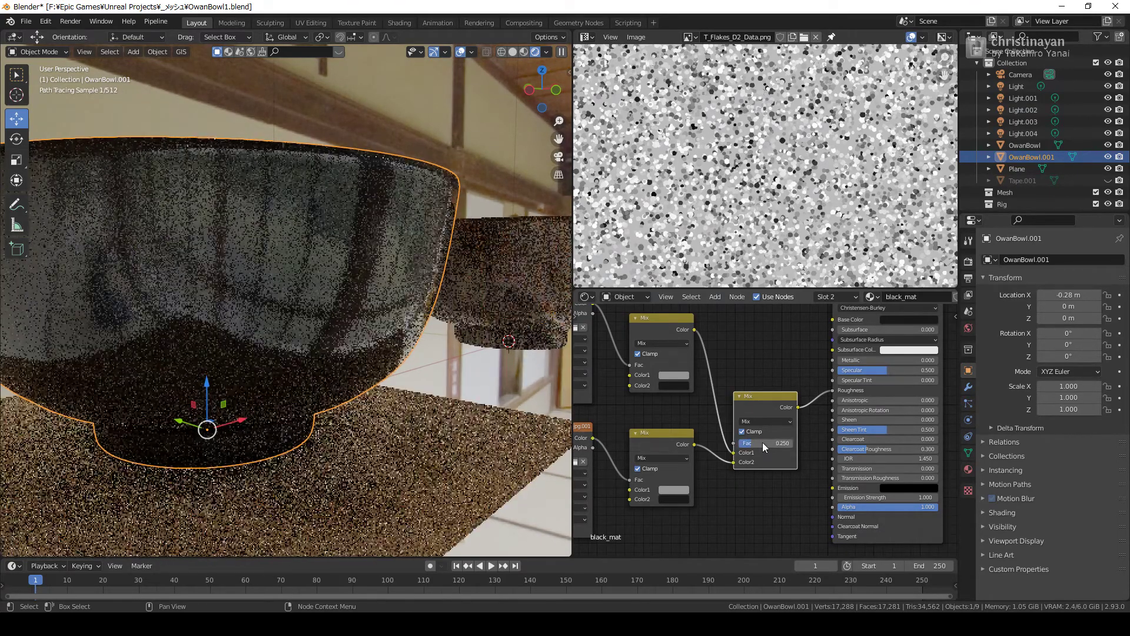
# Step: Set the flake Mapping node's Scale X and Y to 4
pyautogui.moveTo(734, 415)
pyautogui.mouseDown(button='middle')
pyautogui.moveTo(882, 453)
pyautogui.moveTo(845, 466)
pyautogui.moveTo(853, 441)
pyautogui.mouseUp(button='middle')
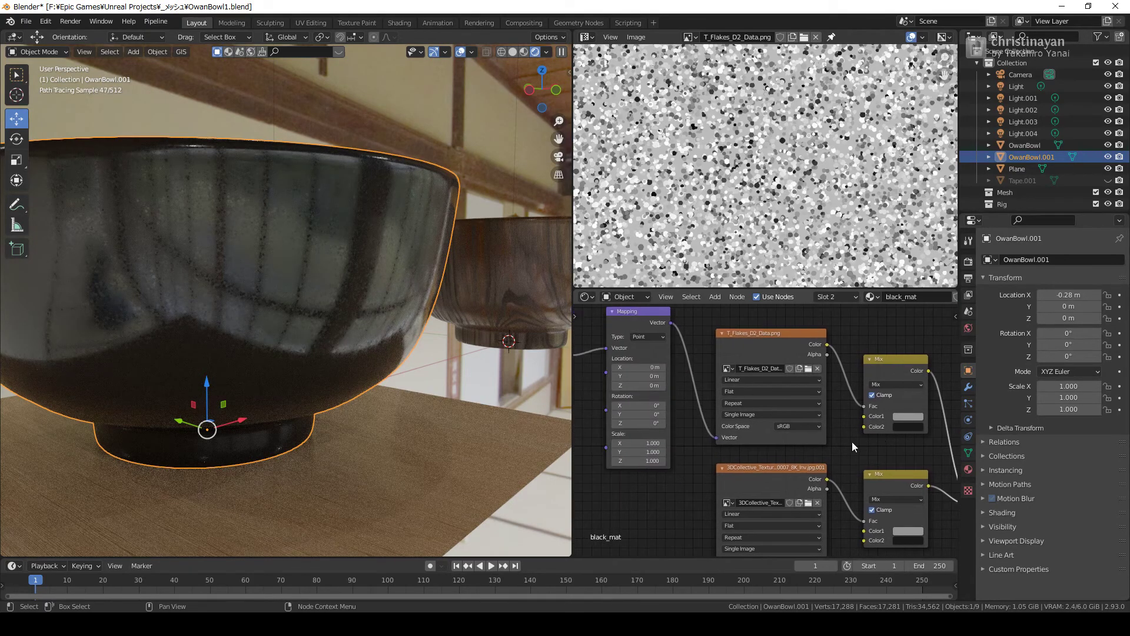
pyautogui.moveTo(730, 408)
pyautogui.mouseDown(button='middle')
pyautogui.moveTo(804, 422)
pyautogui.moveTo(735, 424)
pyautogui.mouseUp(button='middle')
pyautogui.scroll(-3, 804, 421)
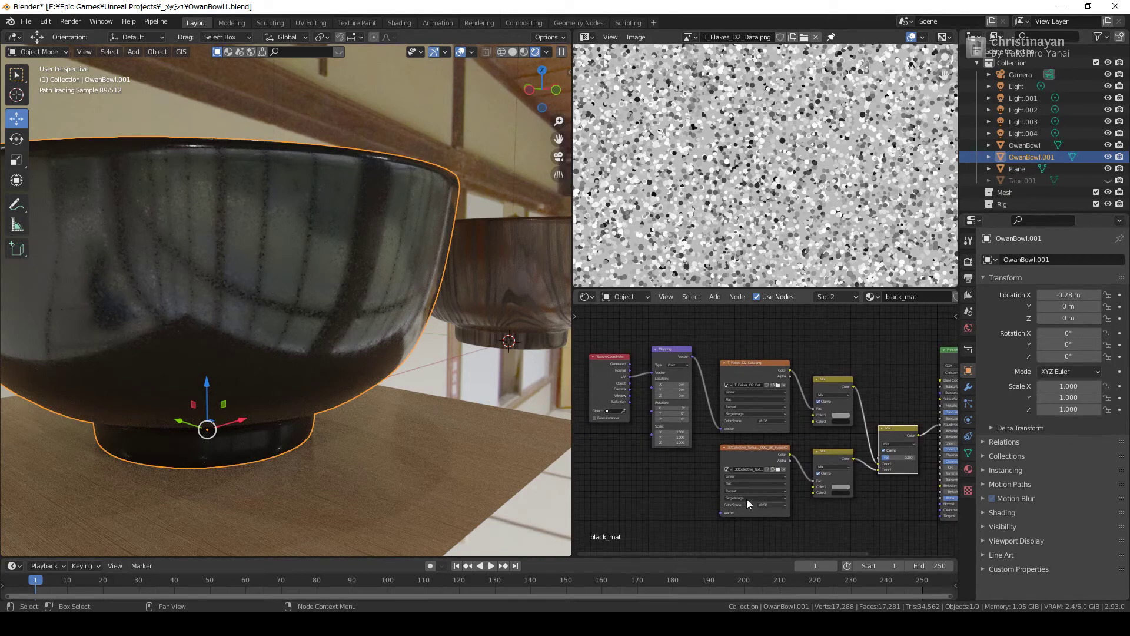
pyautogui.scroll(2, 759, 470)
pyautogui.scroll(1, 785, 447)
pyautogui.moveTo(761, 431); pyautogui.dragTo(761, 439)
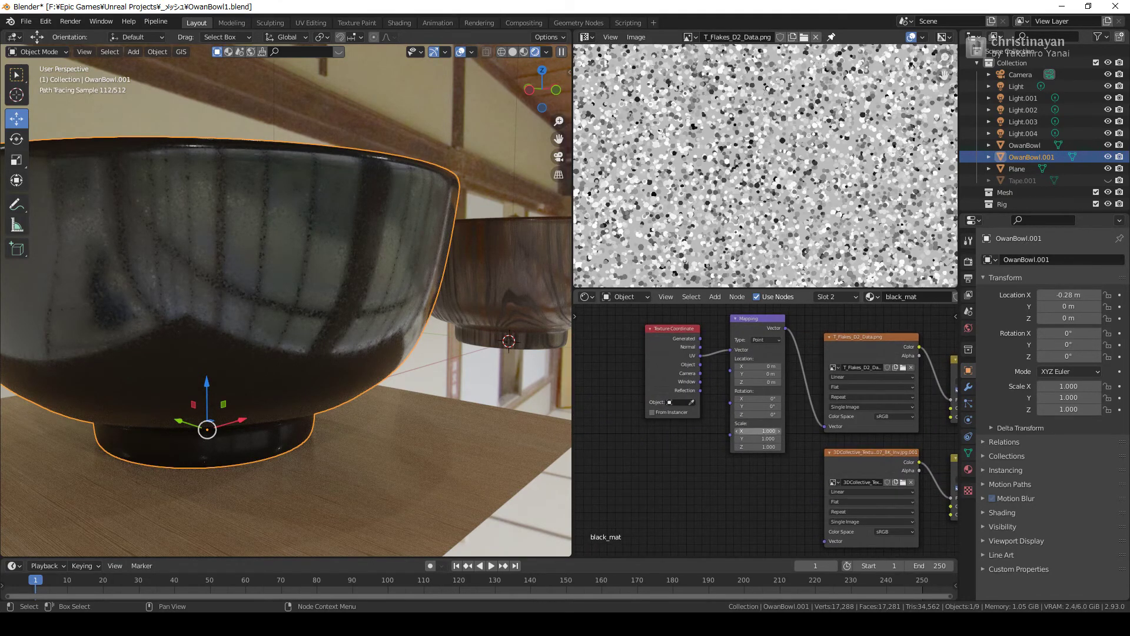
pyautogui.write('4')
pyautogui.press('Return')
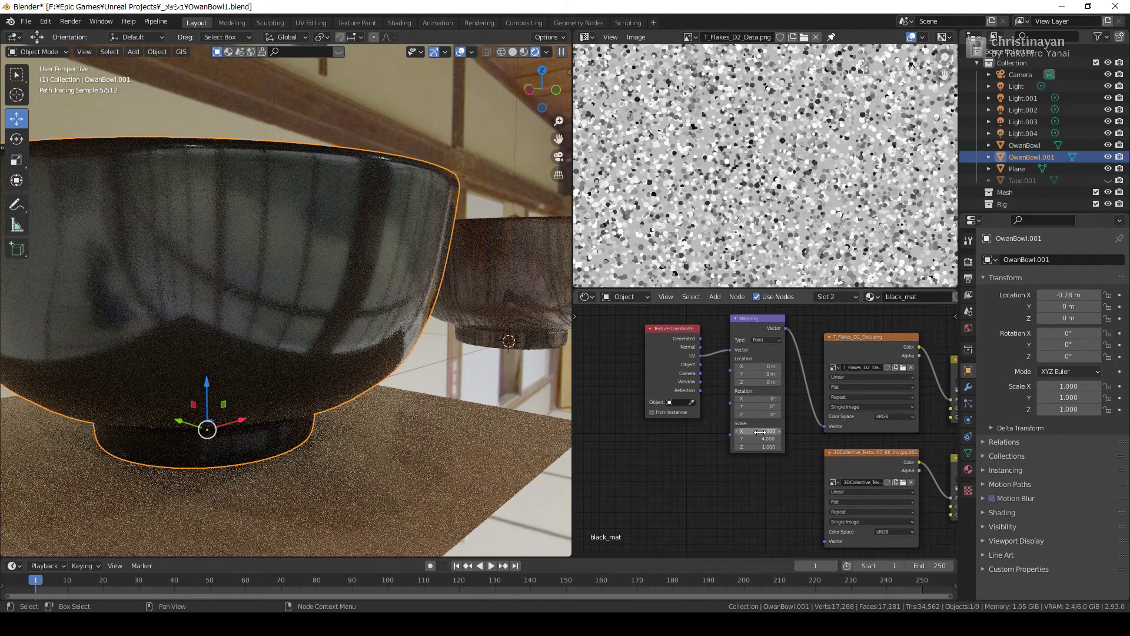
# Step: Lower the final Mix Fac to 0 and darken the upper Mix's Color1 to value 0.1
pyautogui.keyDown('ctrl'); pyautogui.scroll(-4, 779, 444); pyautogui.keyUp('ctrl')
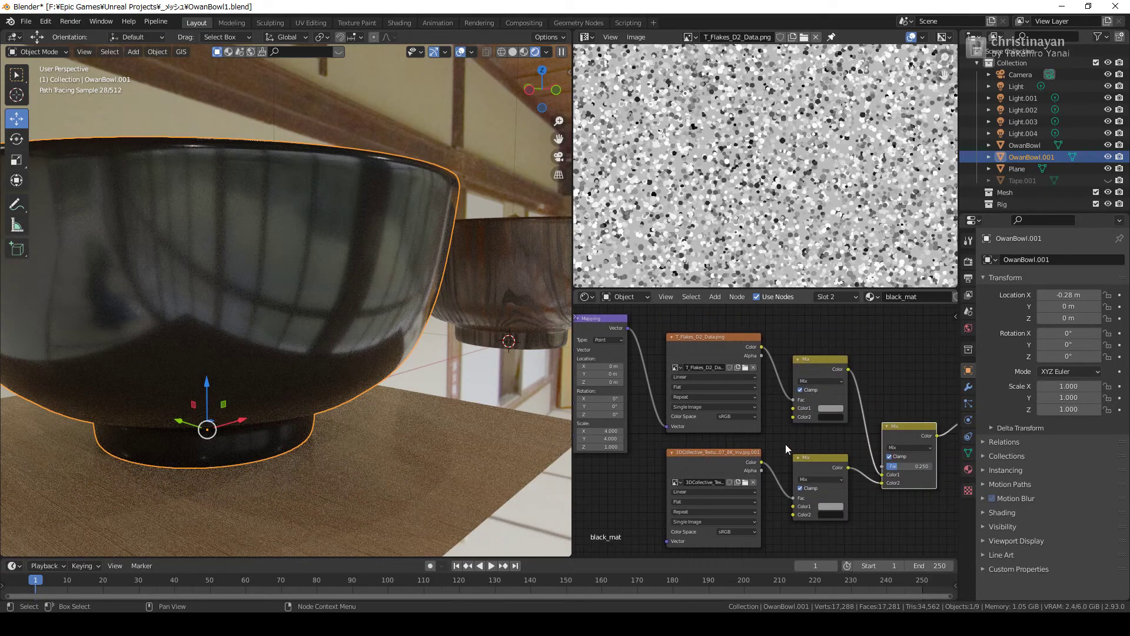
pyautogui.keyDown('ctrl'); pyautogui.scroll(-1, 839, 453); pyautogui.keyUp('ctrl')
pyautogui.moveTo(850, 466); pyautogui.dragTo(824, 466)
pyautogui.click(775, 414)
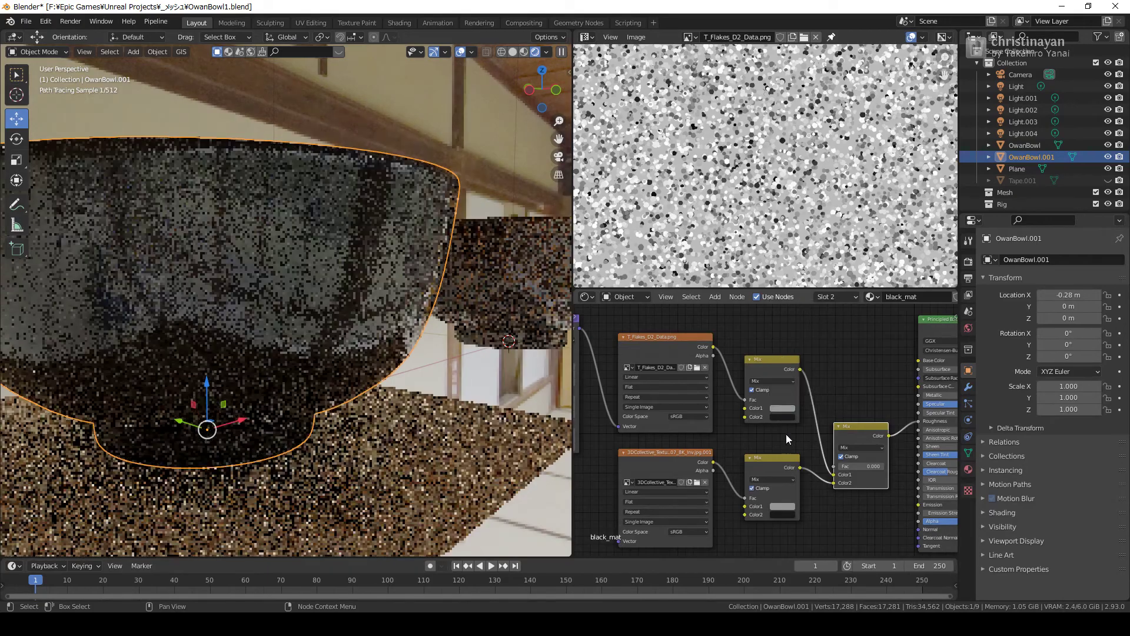
pyautogui.click(775, 408)
pyautogui.moveTo(815, 389); pyautogui.dragTo(800, 386)
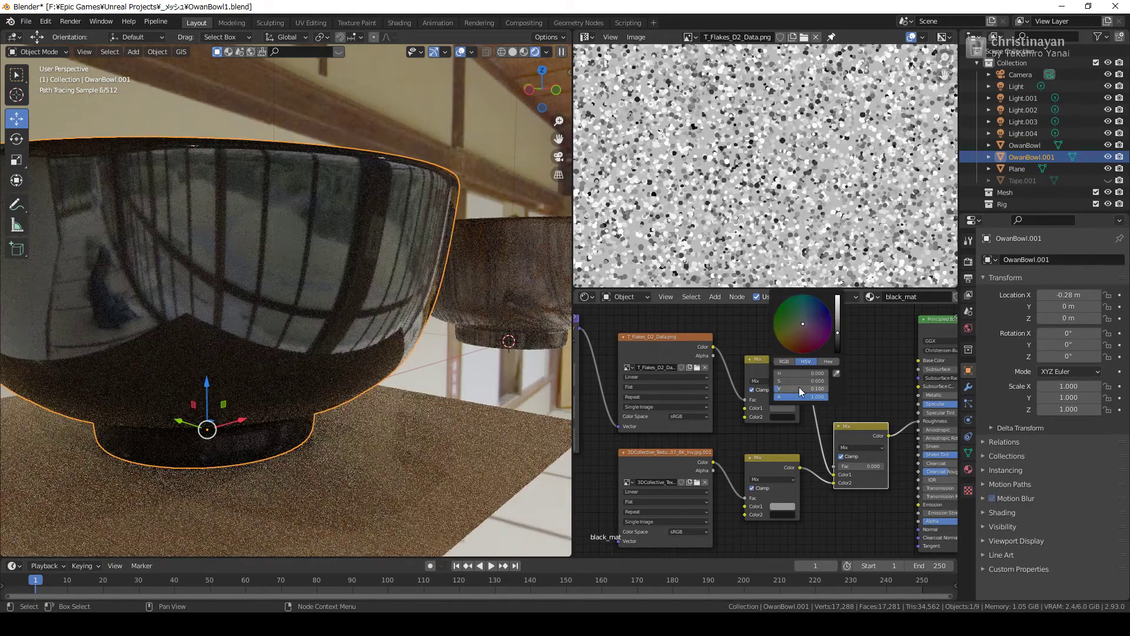
pyautogui.click(781, 407)
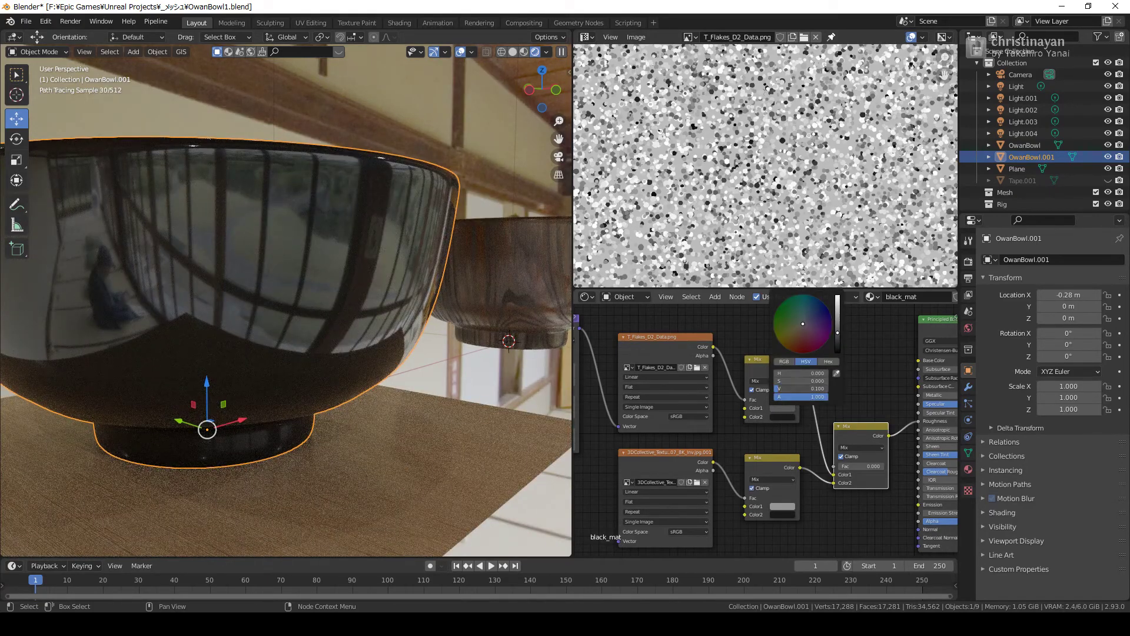
# Step: Raise the flake Mapping Scale X and Y to 10, then to 16
pyautogui.moveTo(750, 426); pyautogui.dragTo(785, 420, button='middle')
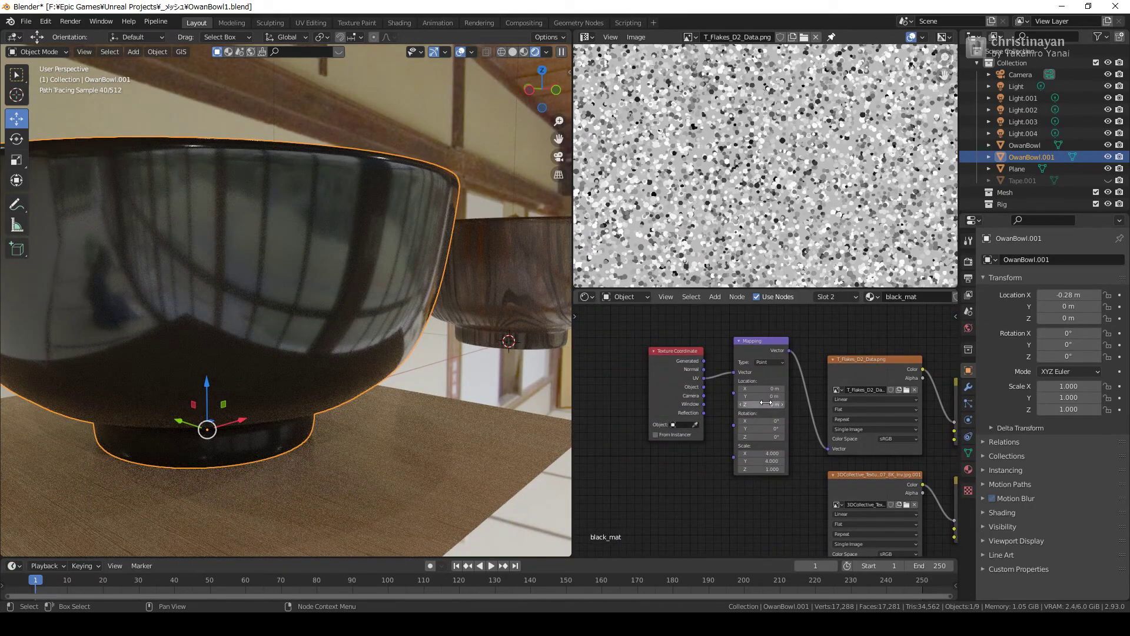
pyautogui.doubleClick(768, 453)
pyautogui.write('10')
pyautogui.press('Return')
pyautogui.moveTo(768, 452); pyautogui.dragTo(767, 461)
pyautogui.press('Return')
pyautogui.moveTo(376, 405); pyautogui.dragTo(402, 391, button='middle')
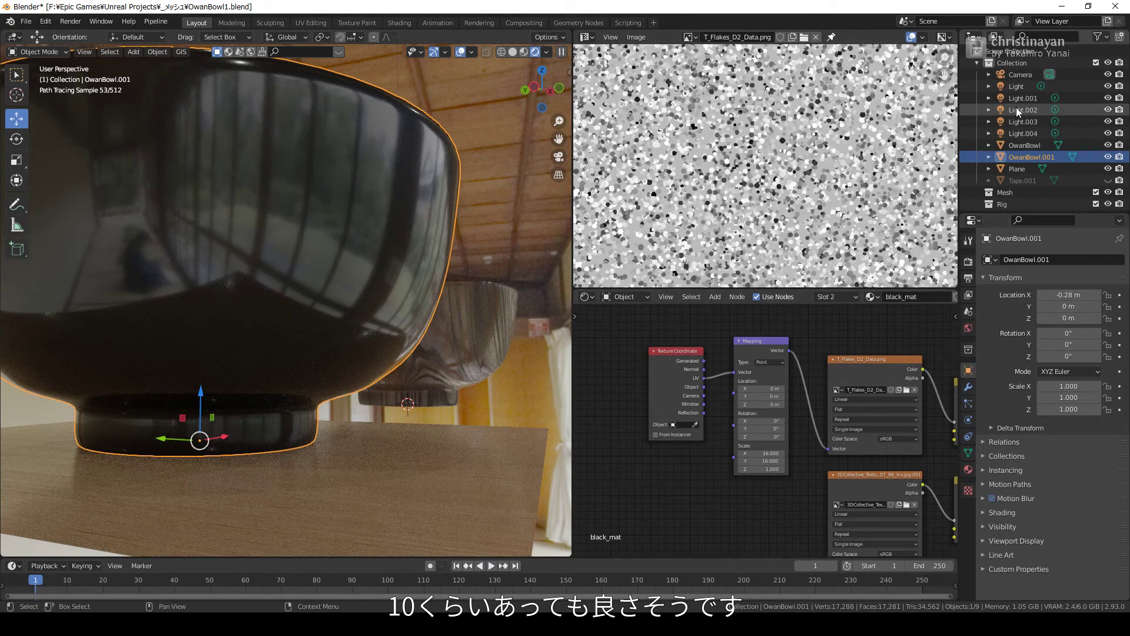
pyautogui.click(1014, 88)
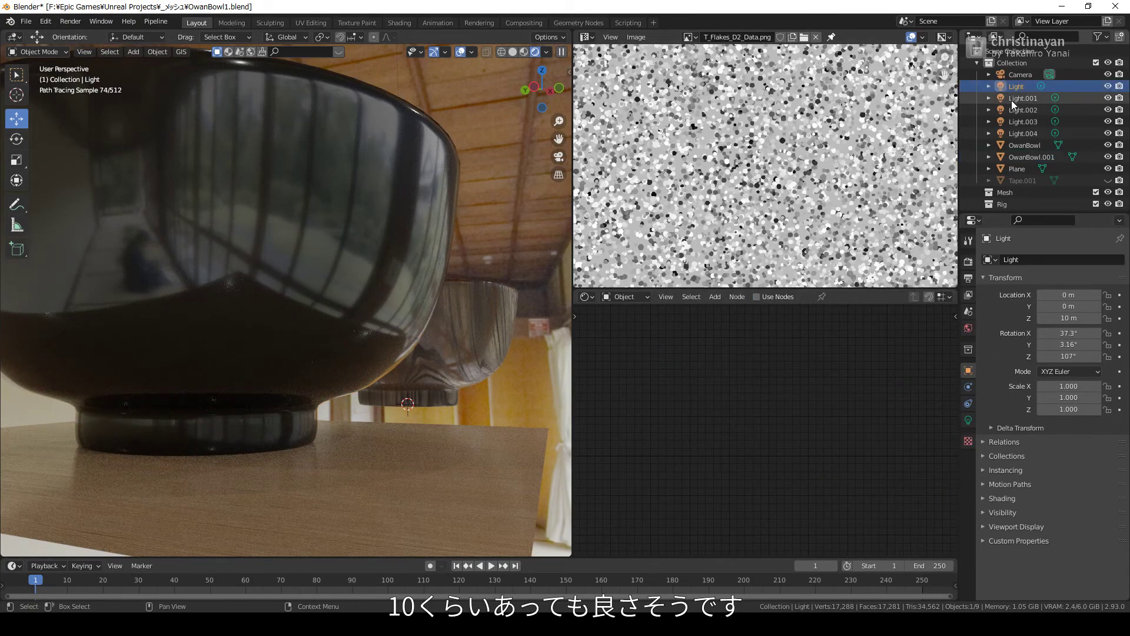
# Step: Duplicate the Light with Shift+D and show the N sidebar transform values
pyautogui.scroll(-5, 420, 272)
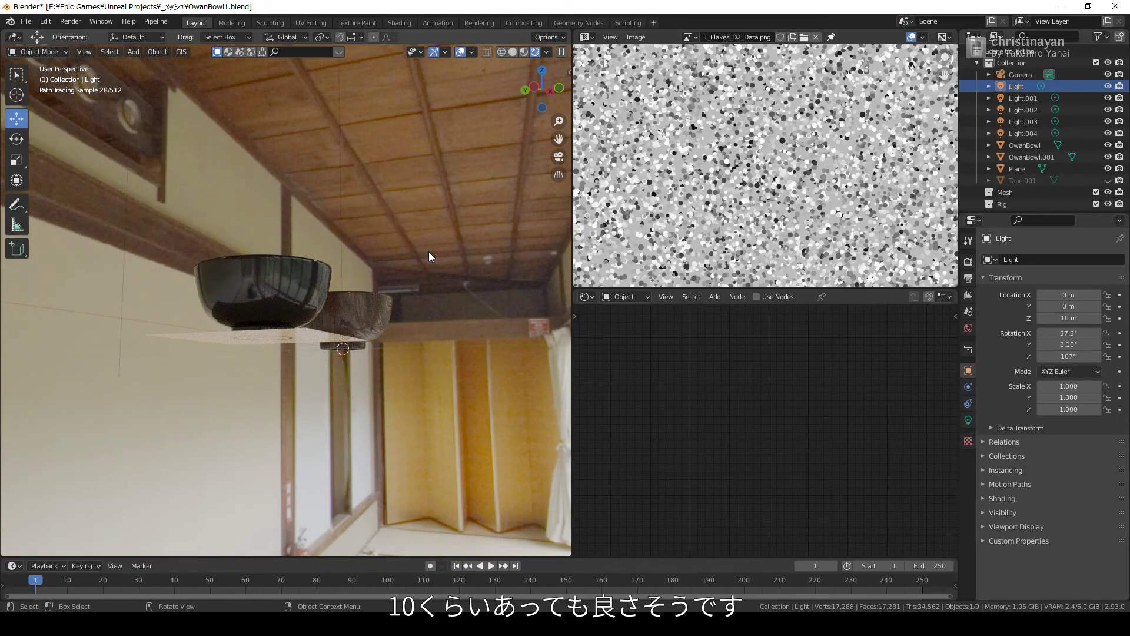
pyautogui.scroll(2, 429, 252)
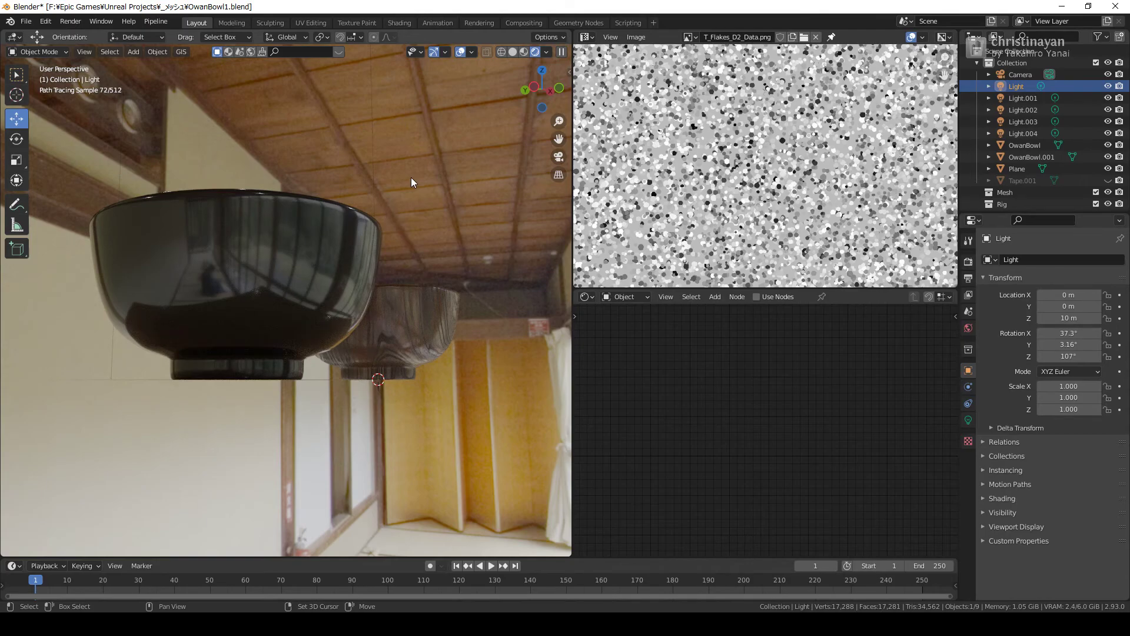
pyautogui.hotkey('shift', 'd')
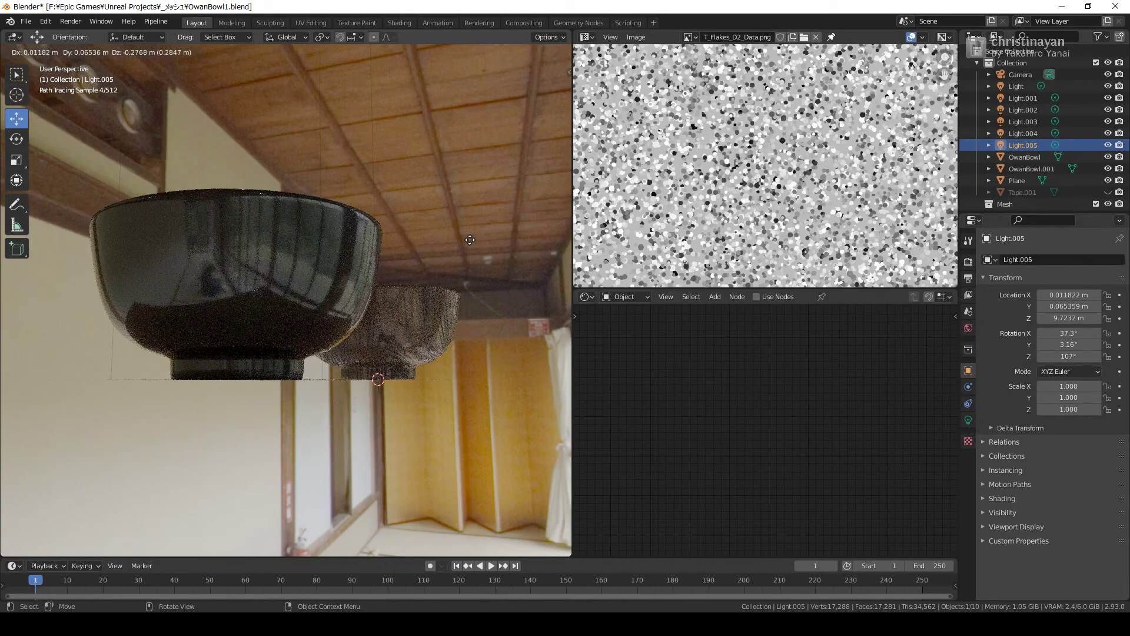
pyautogui.click(474, 235)
pyautogui.press('n')
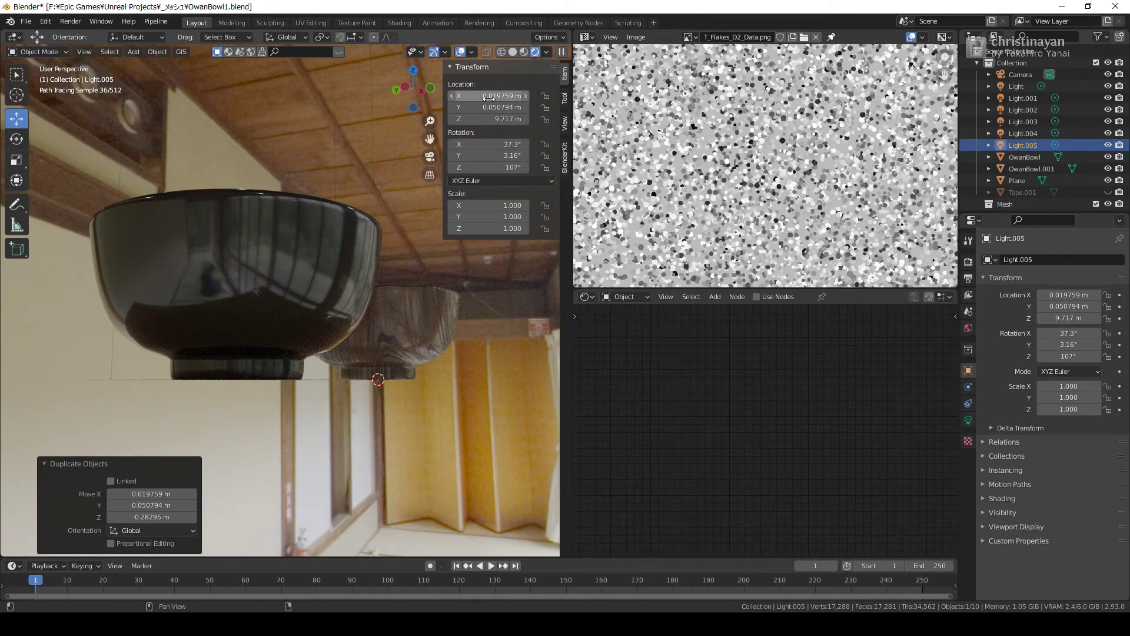
# Step: Move the duplicated light to X 0 m and Y -2 m
pyautogui.click(488, 107)
pyautogui.write('1')
pyautogui.press('Return')
pyautogui.write('0')
pyautogui.press('Return')
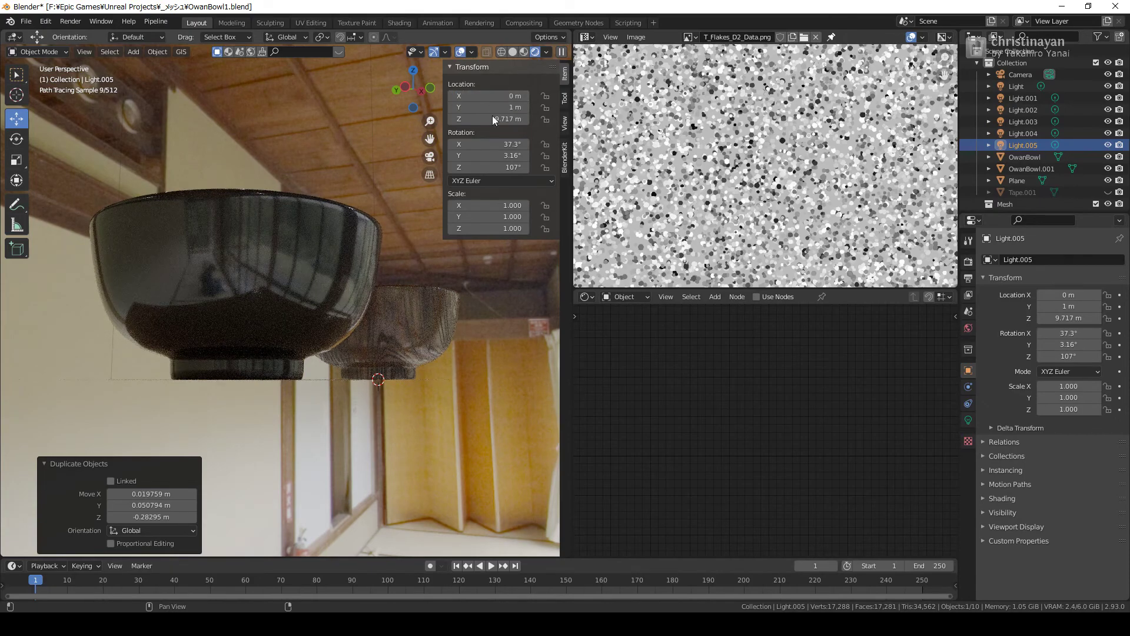
pyautogui.click(494, 119)
pyautogui.write('1')
pyautogui.press('Return')
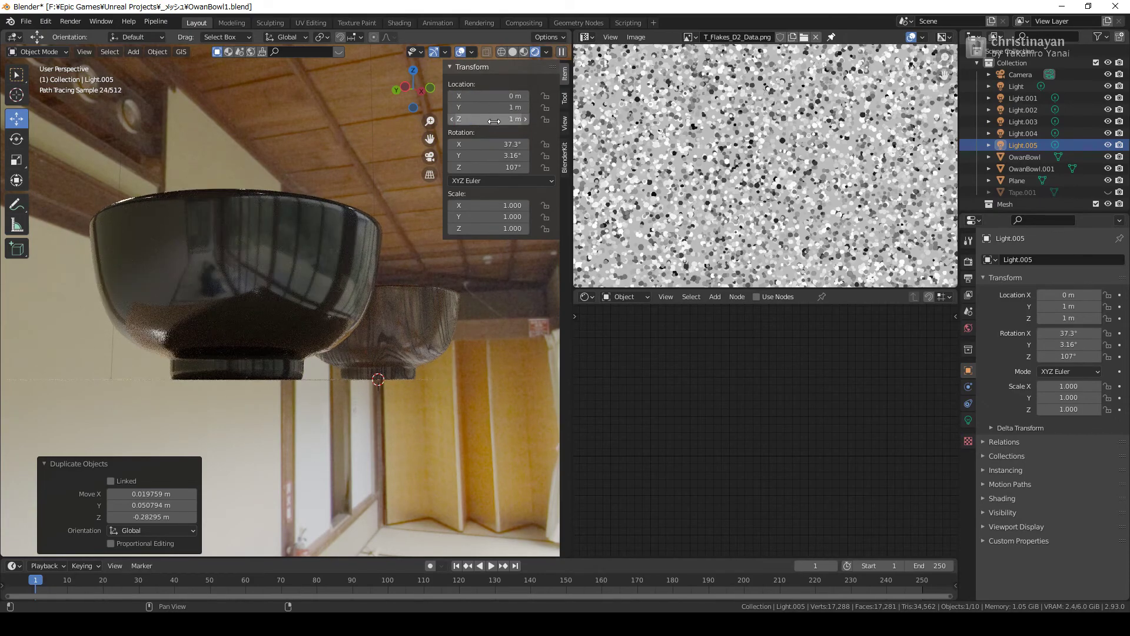
pyautogui.moveTo(373, 183); pyautogui.dragTo(390, 220, button='middle')
pyautogui.doubleClick(488, 107)
pyautogui.write('-1')
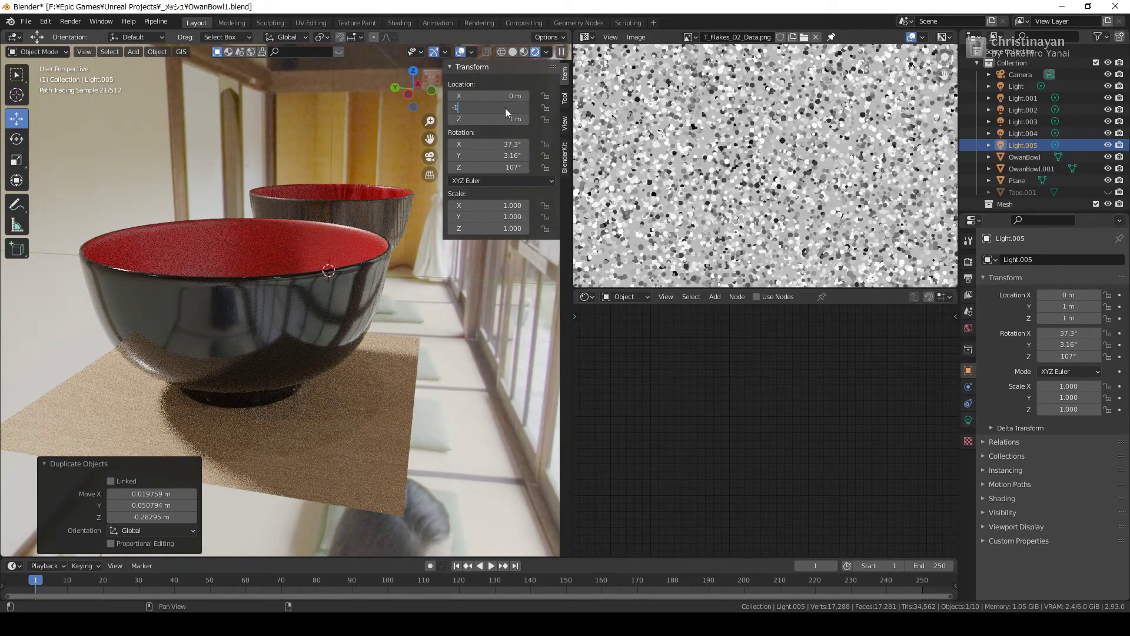
pyautogui.press('Return')
pyautogui.click(489, 108)
pyautogui.write('-2')
pyautogui.press('Return')
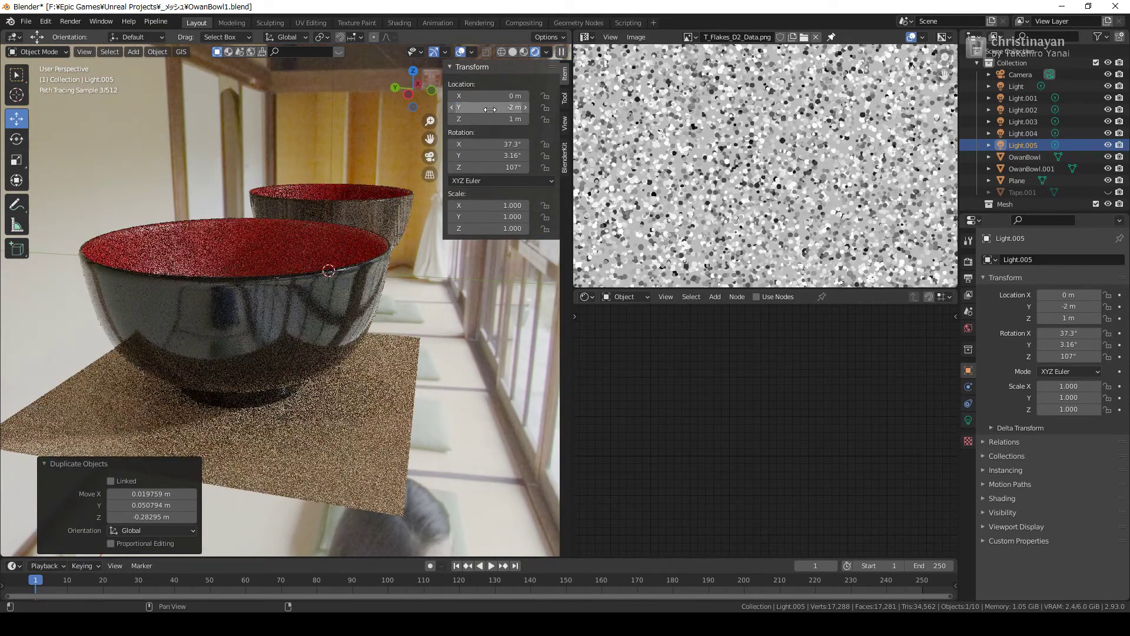
# Step: Lower the duplicated light's Z location to 0.1 m
pyautogui.scroll(3, 344, 276)
pyautogui.scroll(2, 342, 275)
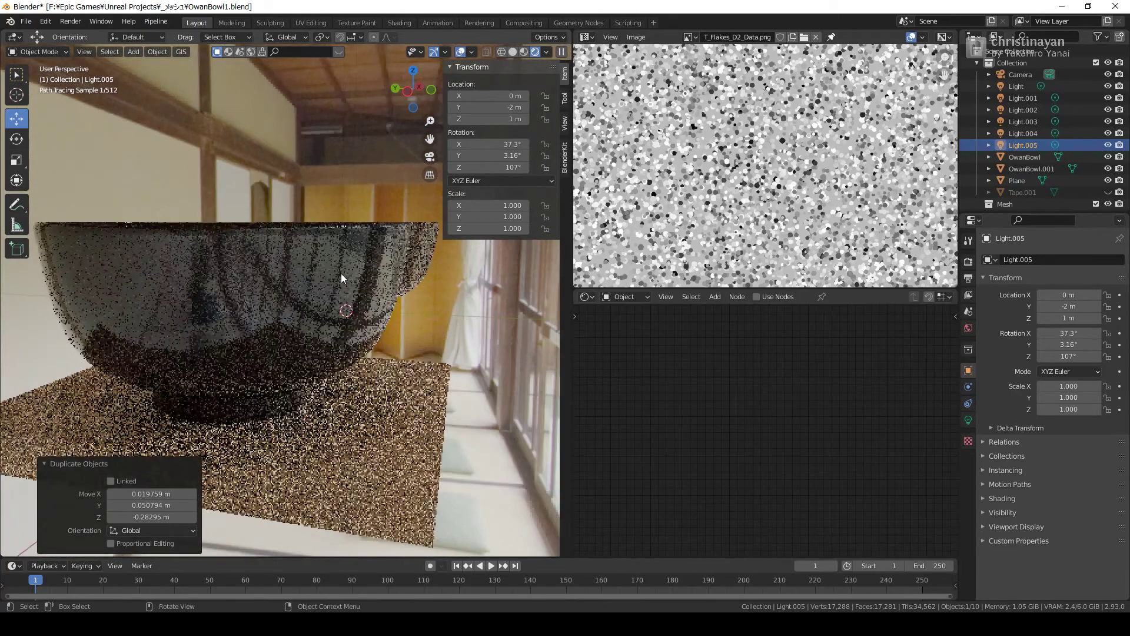
pyautogui.scroll(2, 341, 273)
pyautogui.scroll(2, 341, 278)
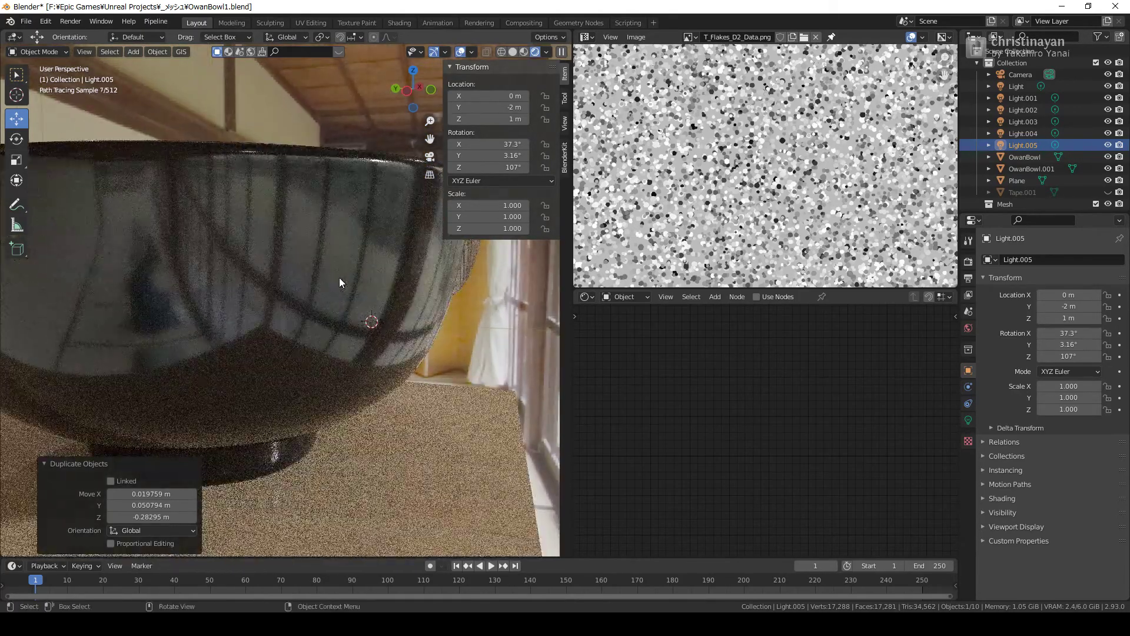
pyautogui.click(488, 118)
pyautogui.write('0')
pyautogui.press('Return')
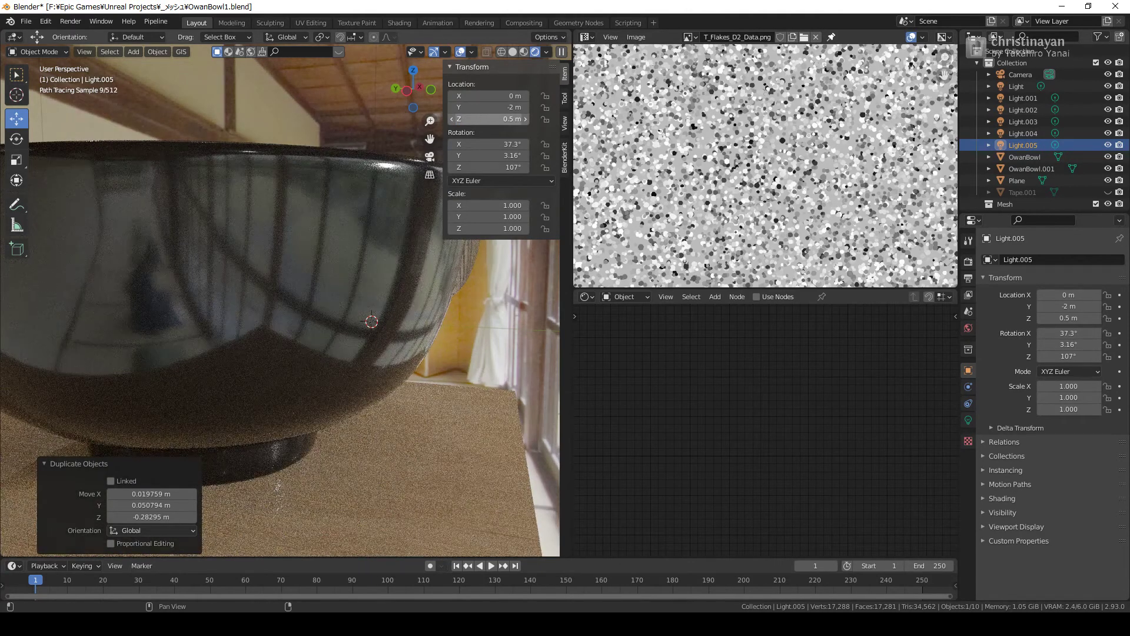
pyautogui.click(488, 118)
pyautogui.write('0.1')
pyautogui.press('Return')
# Step: Orbit around the bowl and select the lacquered bowl to show its material
pyautogui.moveTo(373, 246); pyautogui.dragTo(369, 295, button='middle')
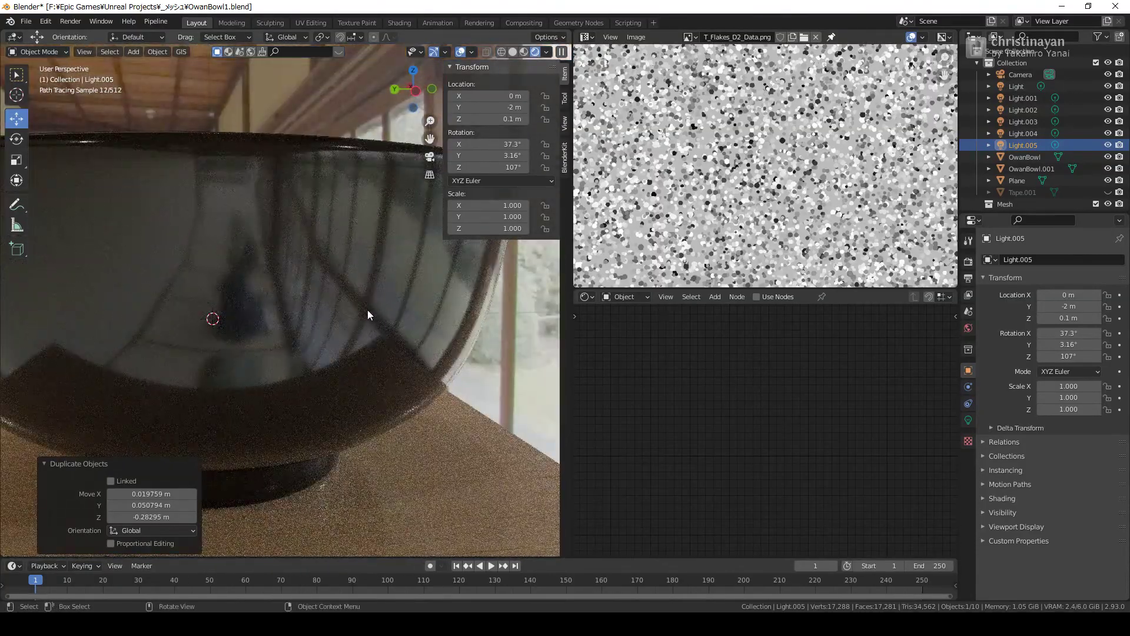
pyautogui.moveTo(368, 309); pyautogui.dragTo(313, 302, button='middle')
pyautogui.scroll(2, 300, 300)
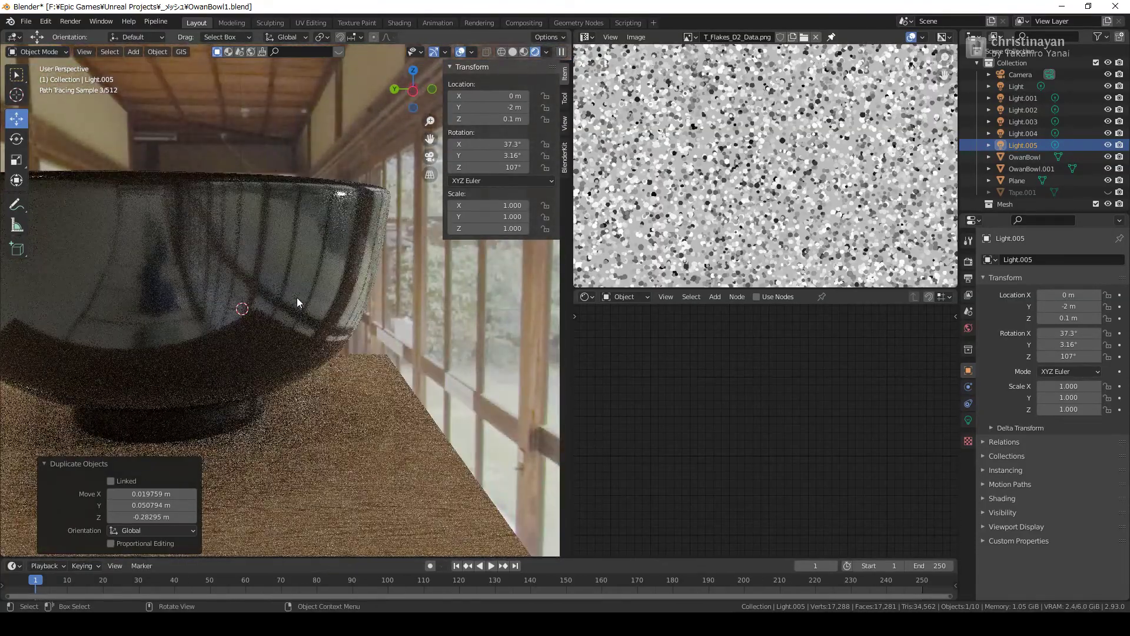
pyautogui.scroll(2, 319, 328)
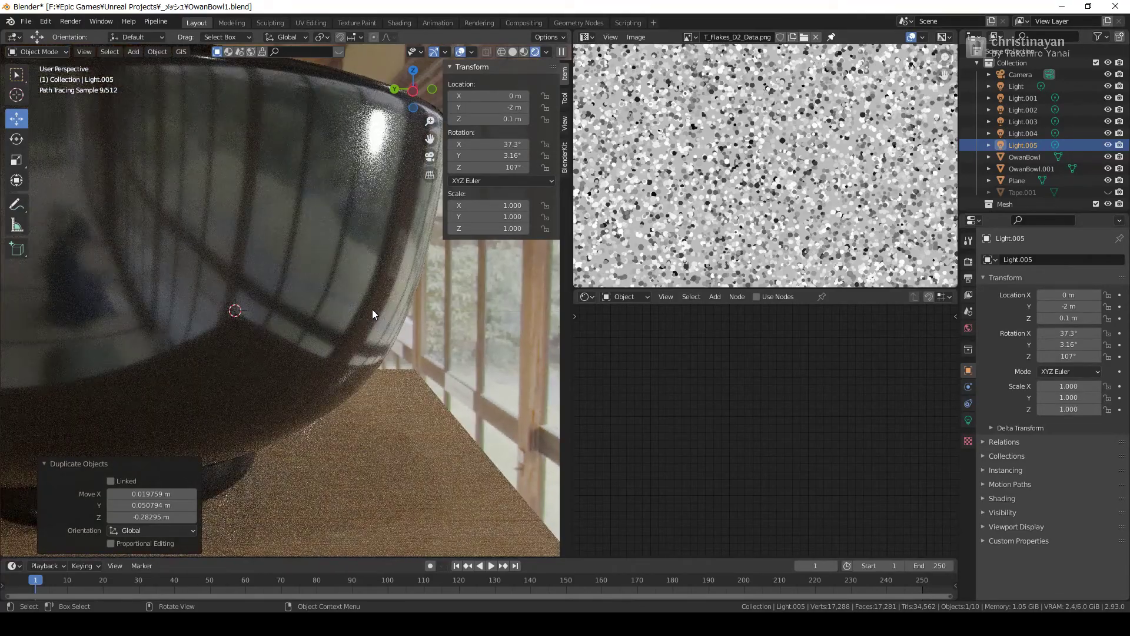
pyautogui.keyDown('ctrl'); pyautogui.scroll(3, 365, 311); pyautogui.keyUp('ctrl')
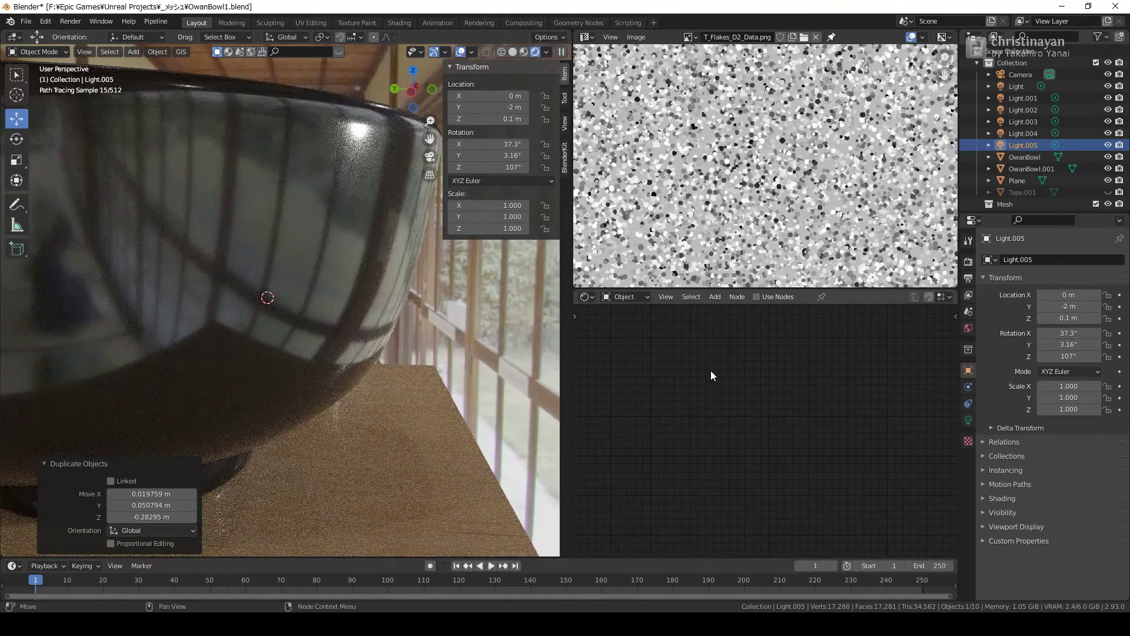
pyautogui.click(309, 275)
pyautogui.scroll(1, 688, 429)
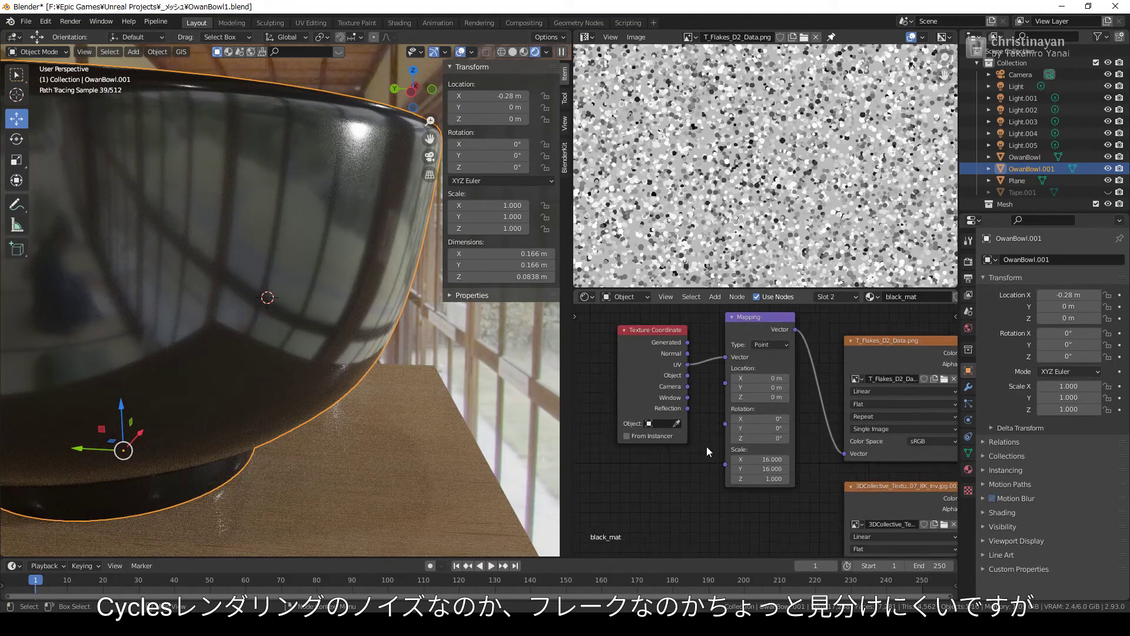
# Step: Try a flake Mapping scale of 32, then set Scale X and Y to 8
pyautogui.scroll(2, 707, 447)
pyautogui.scroll(1, 708, 447)
pyautogui.scroll(2, 707, 448)
pyautogui.scroll(-1, 833, 457)
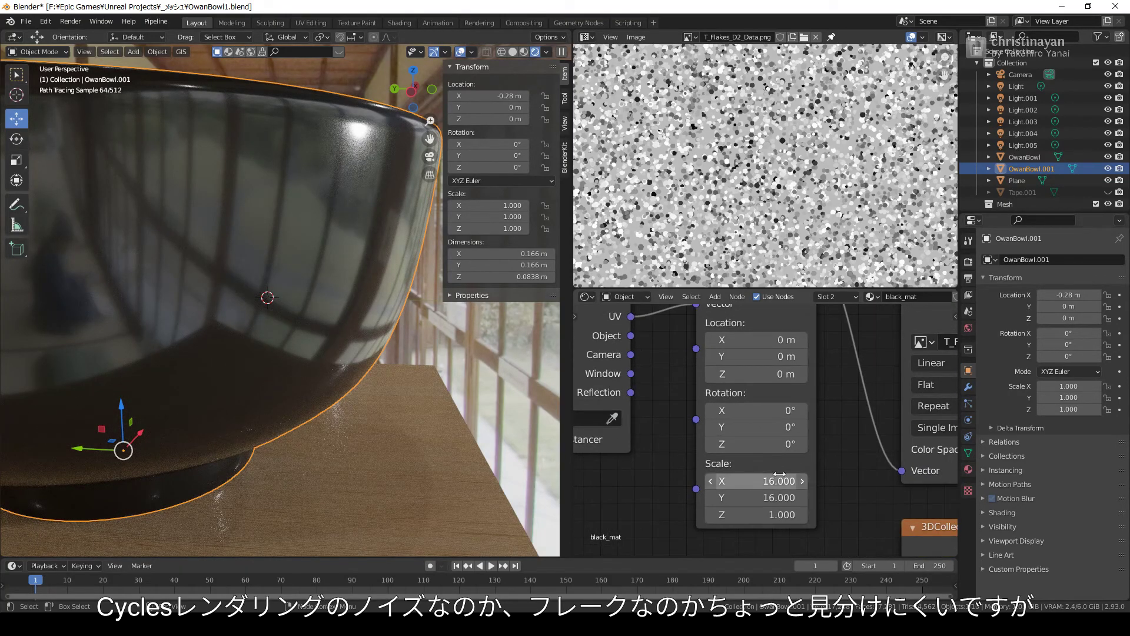
pyautogui.moveTo(775, 480); pyautogui.dragTo(775, 497)
pyautogui.write('32')
pyautogui.press('Return')
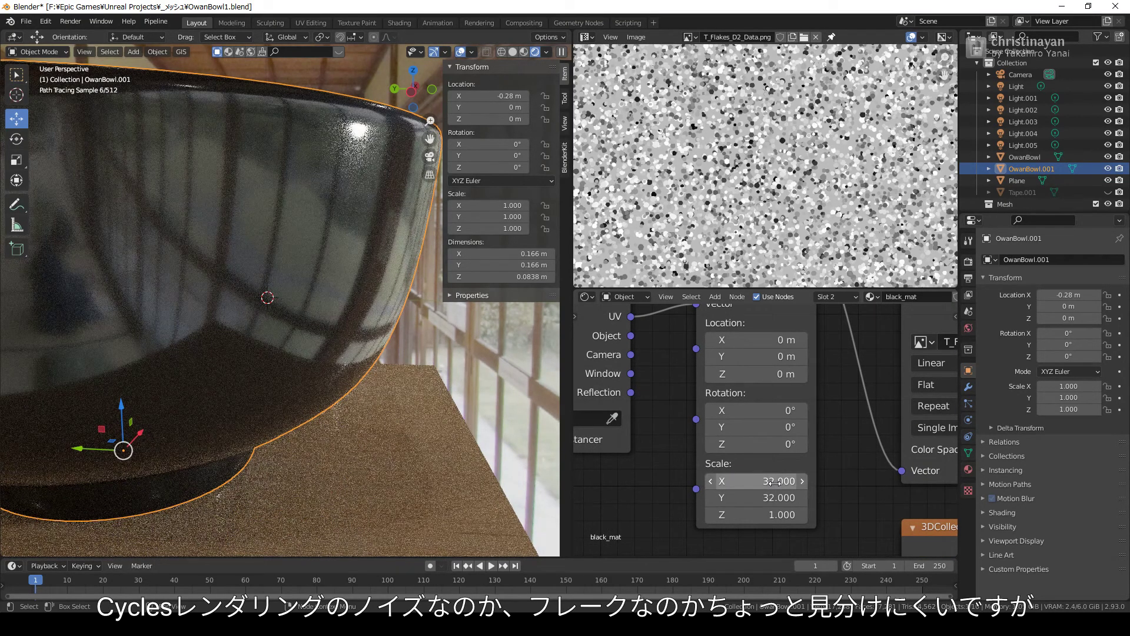
pyautogui.press('BackSpace')
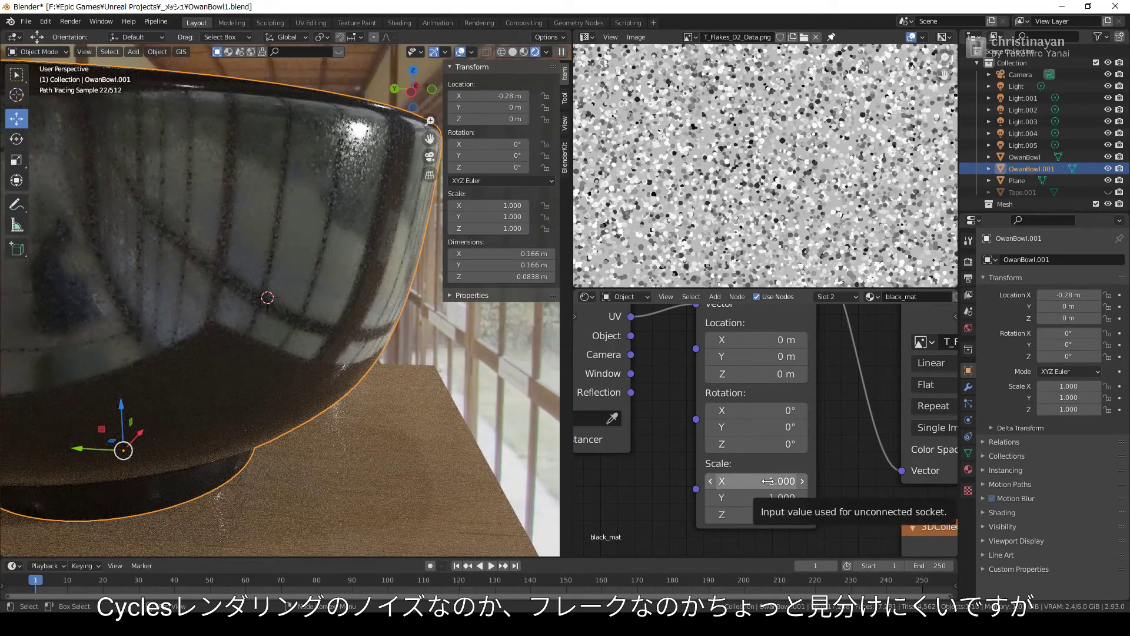
pyautogui.moveTo(768, 481); pyautogui.dragTo(768, 497)
pyautogui.write('8')
pyautogui.press('Return')
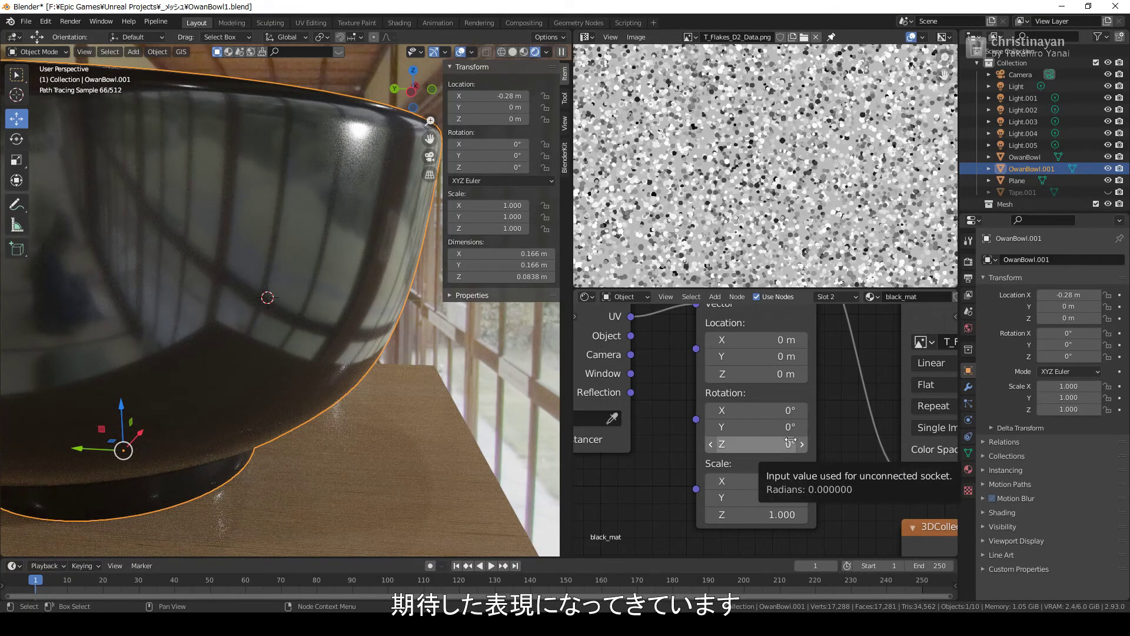
# Step: Hide the viewport sidebar and pan the Shader Editor to the Mix nodes
pyautogui.scroll(-2, 668, 414)
pyautogui.scroll(-2, 337, 372)
pyautogui.scroll(1, 338, 372)
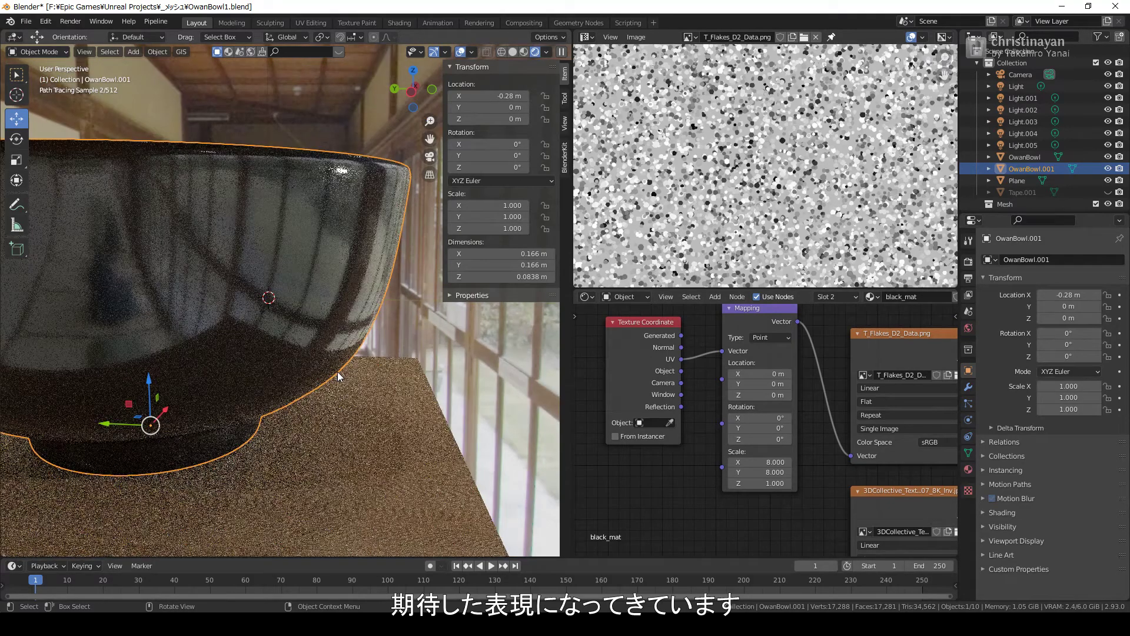
pyautogui.press('n')
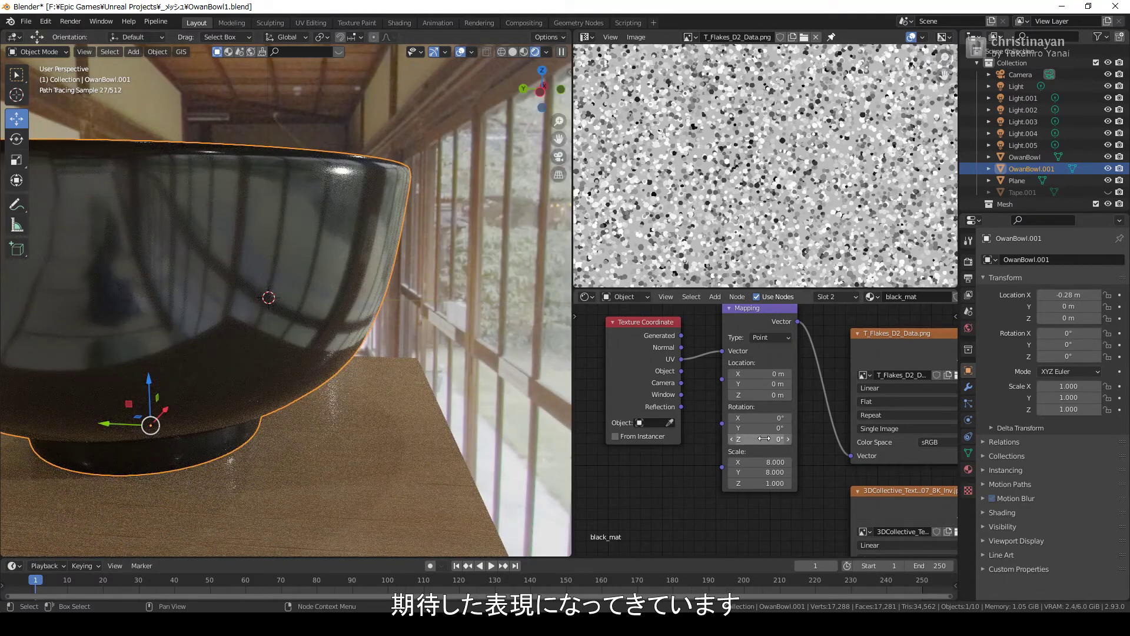
pyautogui.moveTo(926, 474)
pyautogui.mouseDown(button='middle')
pyautogui.moveTo(764, 472)
pyautogui.moveTo(679, 427)
pyautogui.mouseUp(button='middle')
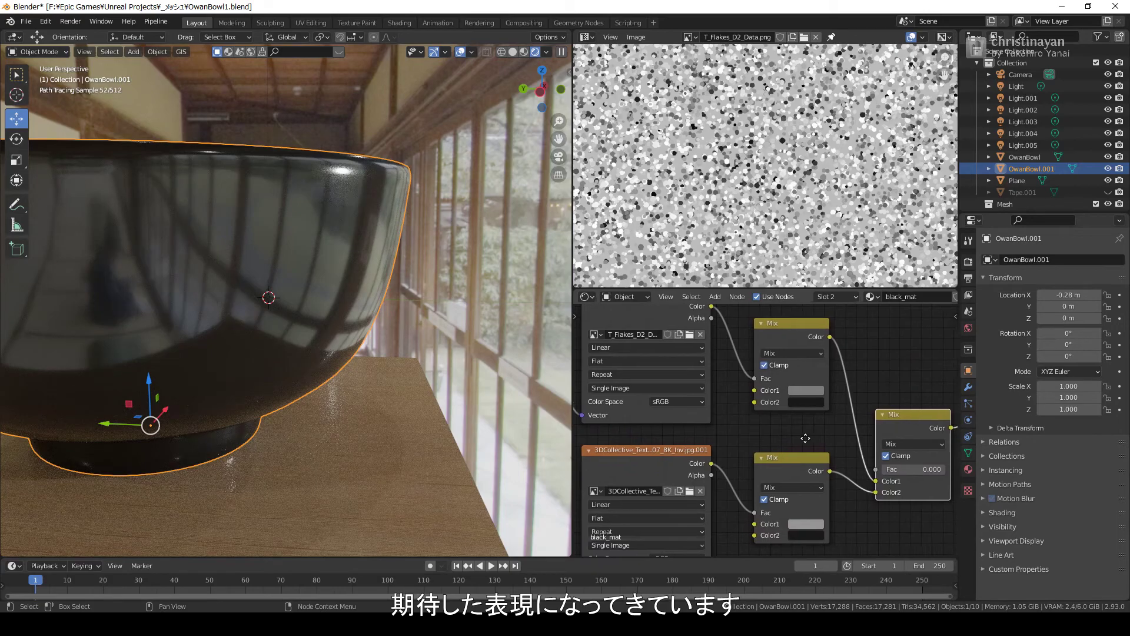
# Step: Try the final Mix node's Fac at 1, 0, then 0.5
pyautogui.moveTo(932, 440); pyautogui.dragTo(802, 436, button='middle')
pyautogui.moveTo(792, 461); pyautogui.dragTo(847, 461)
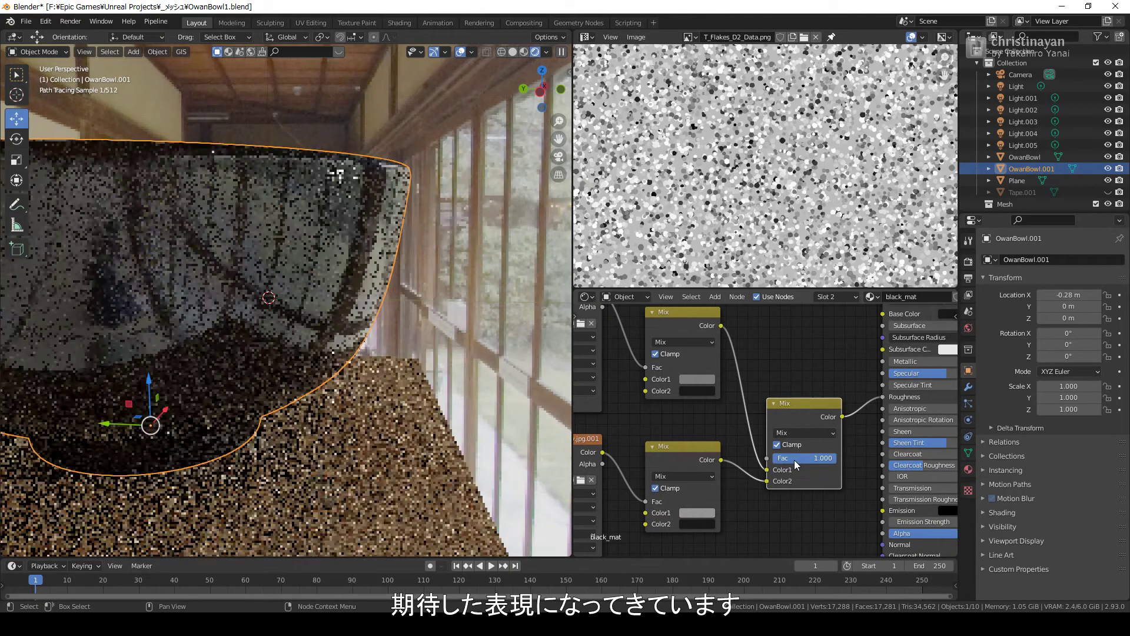
pyautogui.scroll(1, 402, 288)
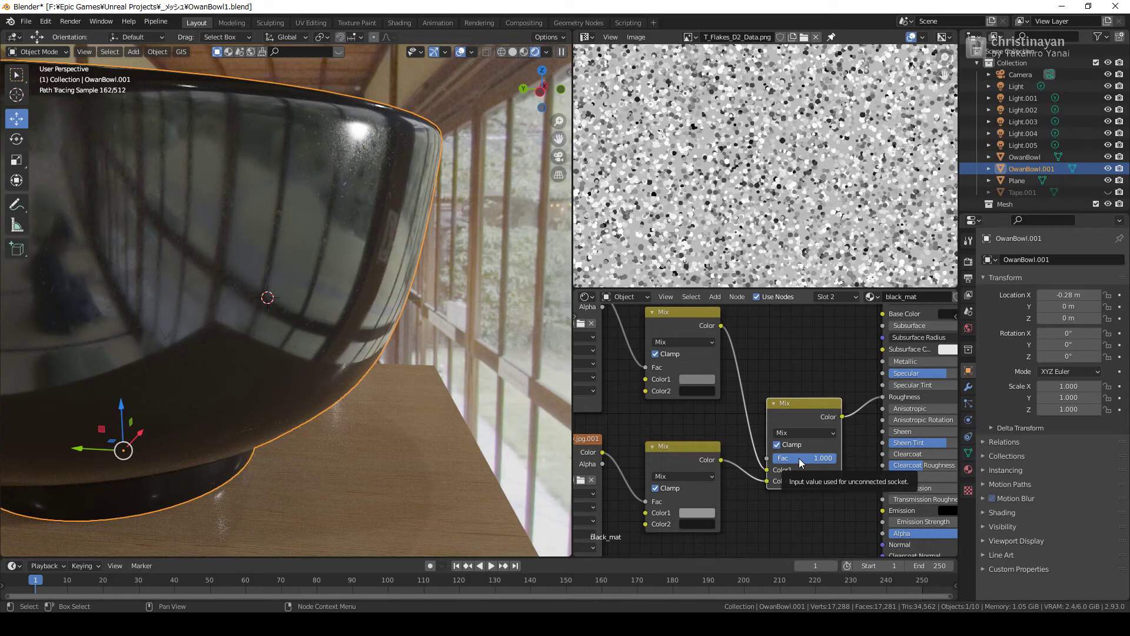
pyautogui.press('BackSpace')
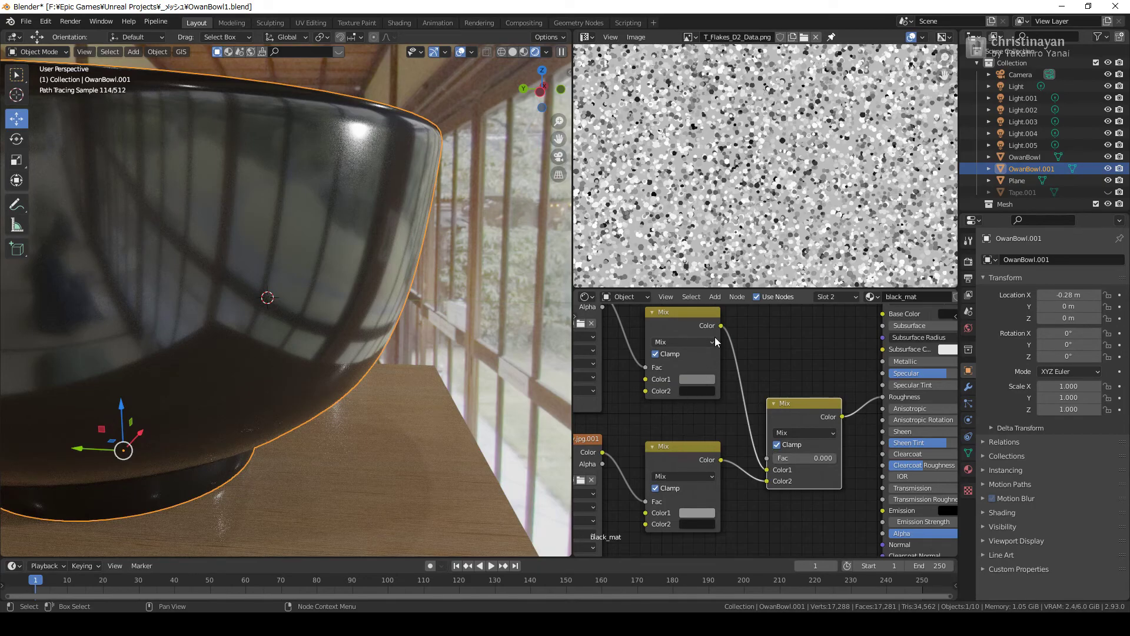
pyautogui.write('0.500')
pyautogui.press('Return')
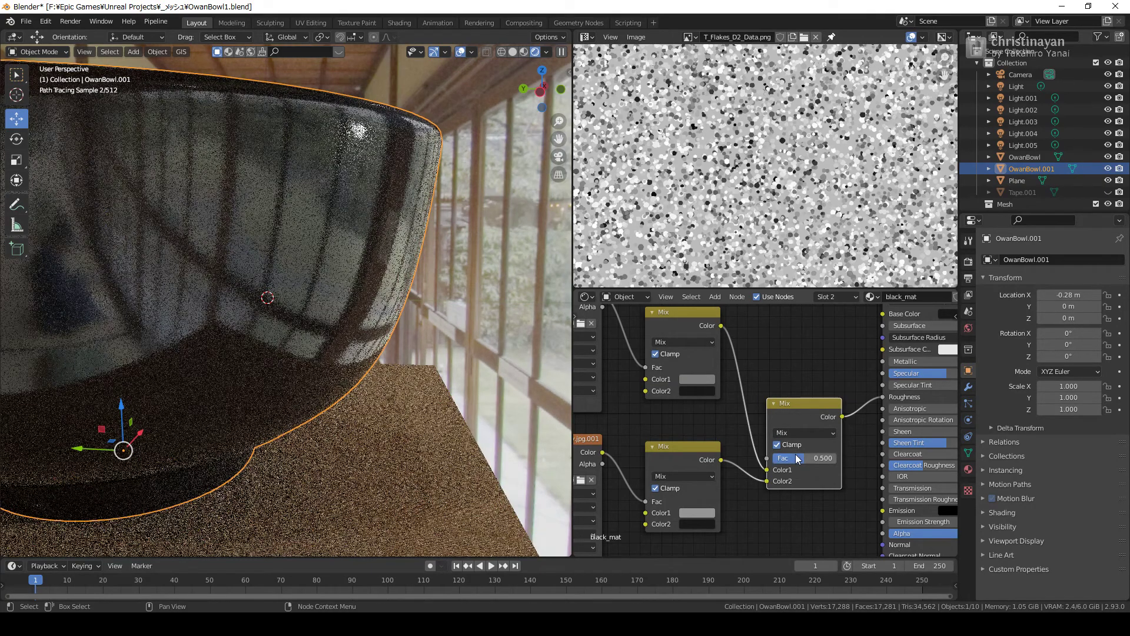
# Step: Set the final Mix node's Fac to 0.25
pyautogui.moveTo(697, 465); pyautogui.dragTo(839, 418, button='middle')
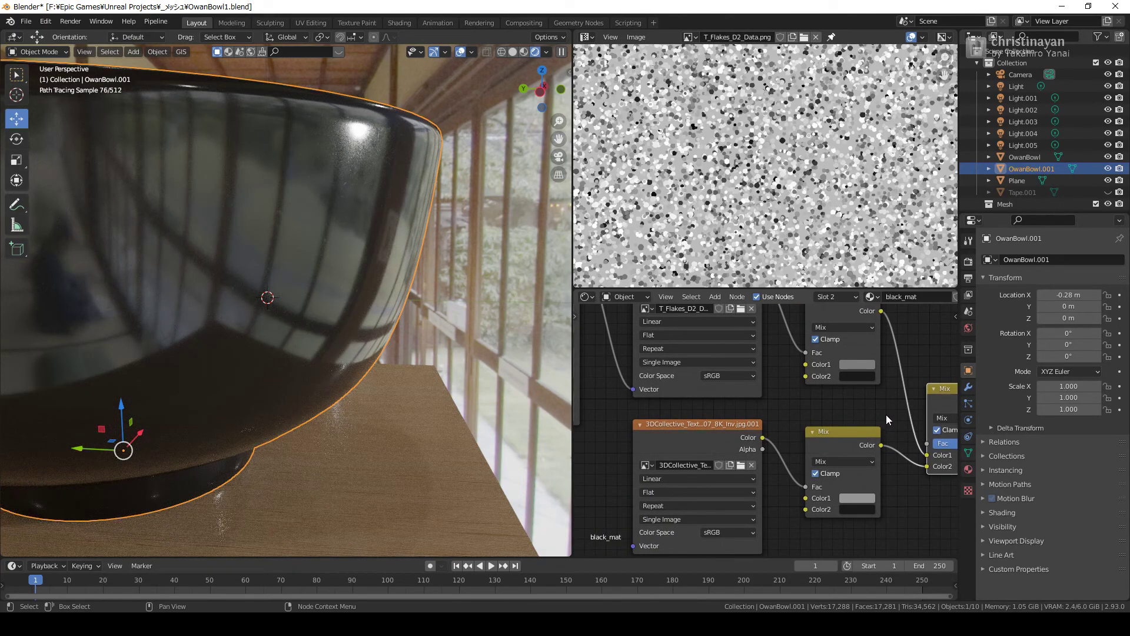
pyautogui.moveTo(885, 415); pyautogui.dragTo(729, 404, button='middle')
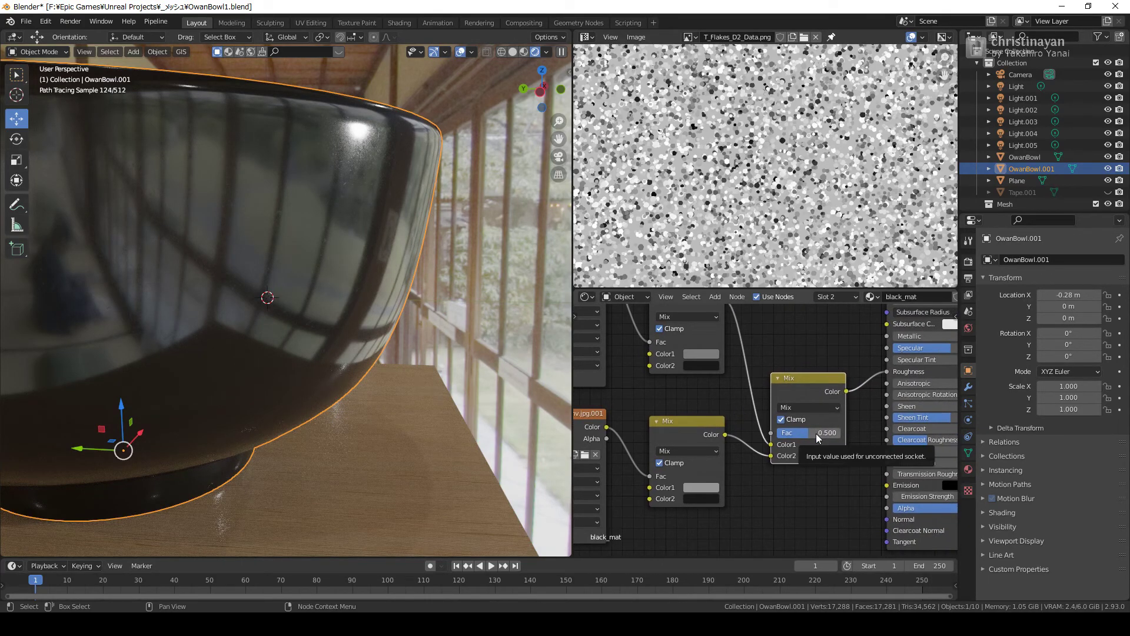
pyautogui.click(815, 433)
pyautogui.write('.25')
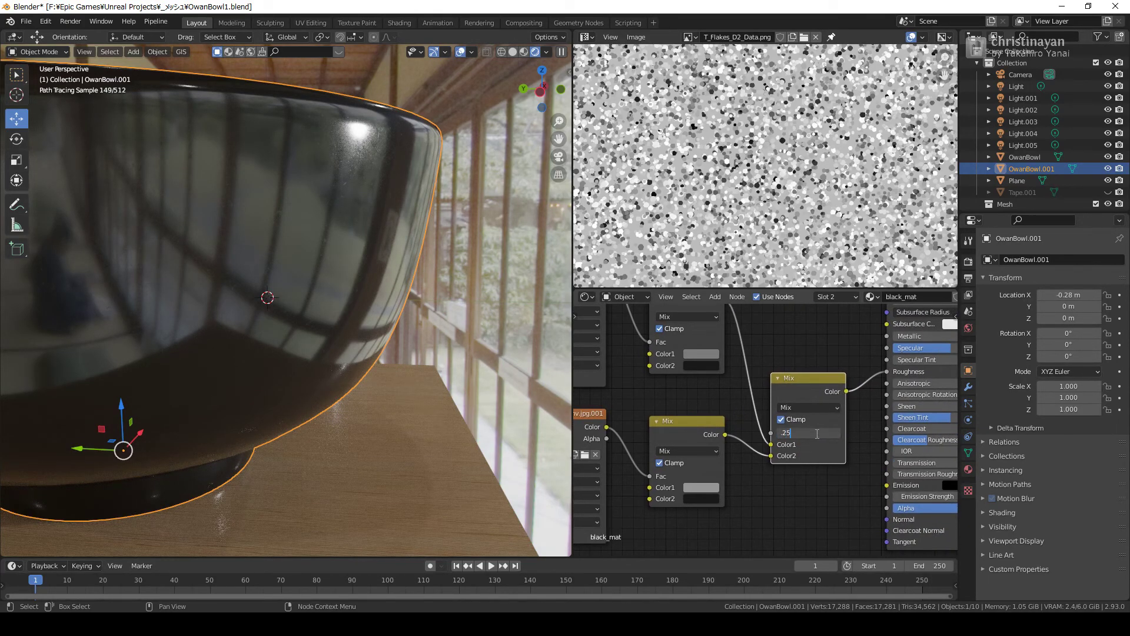
pyautogui.press('Return')
pyautogui.moveTo(834, 390); pyautogui.dragTo(750, 479, button='middle')
# Step: Wire the final Mix Color into Base Color and preview Fac at 0, 1 and 0.5
pyautogui.moveTo(761, 477)
pyautogui.mouseDown()
pyautogui.moveTo(780, 393)
pyautogui.moveTo(803, 377)
pyautogui.mouseUp()
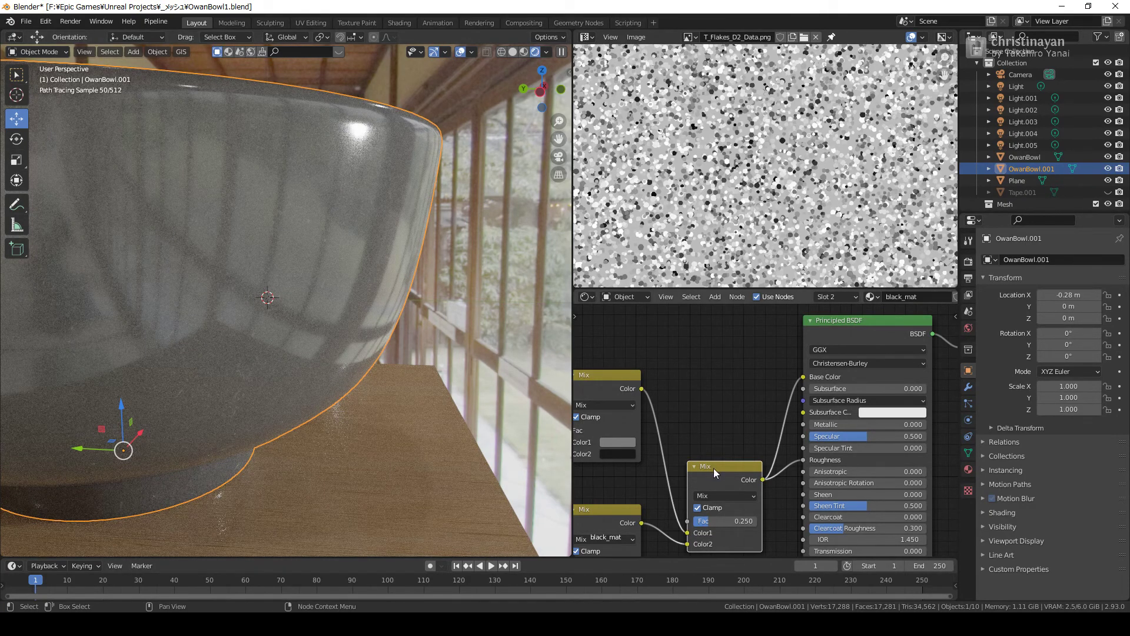
pyautogui.press('BackSpace')
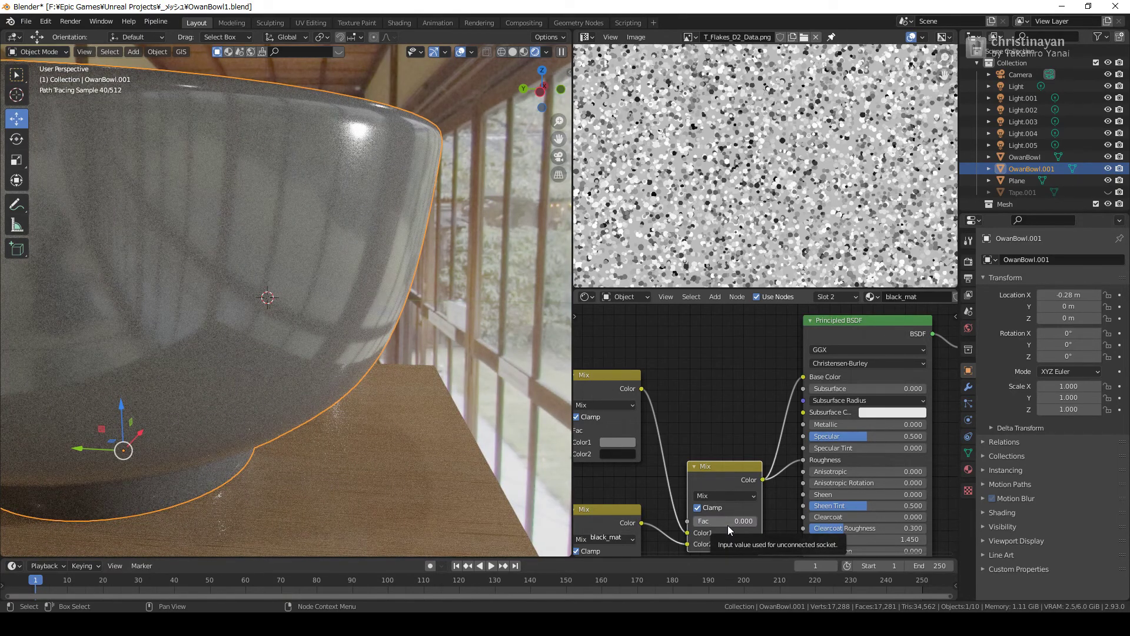
pyautogui.click(728, 521)
pyautogui.write('1.000')
pyautogui.press('Return')
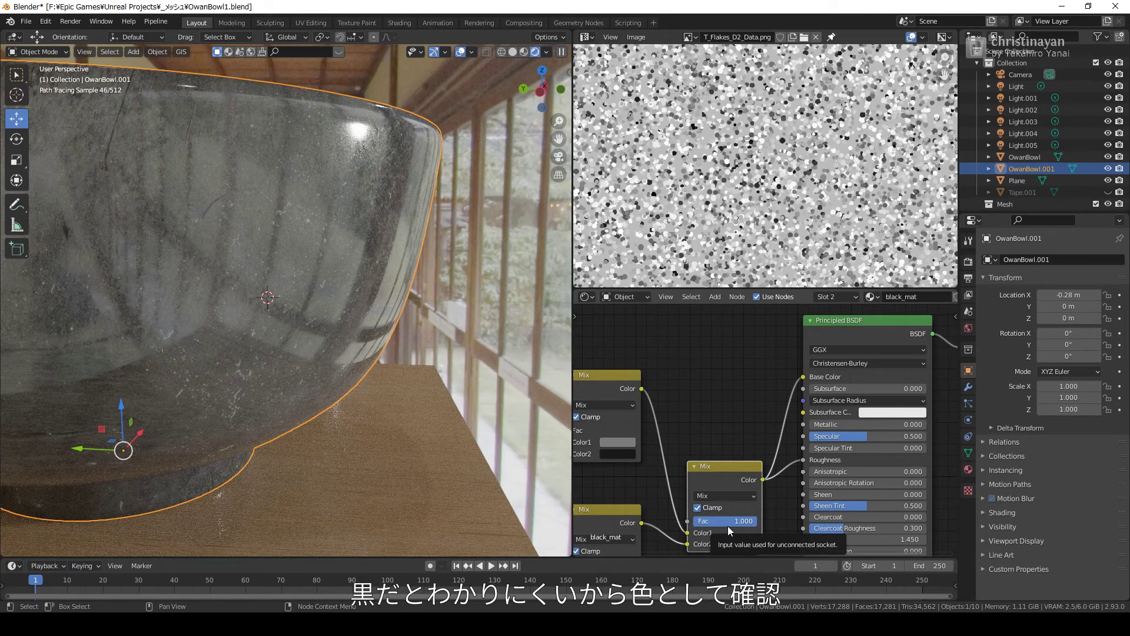
pyautogui.click(751, 521)
pyautogui.write('0.500')
pyautogui.press('Return')
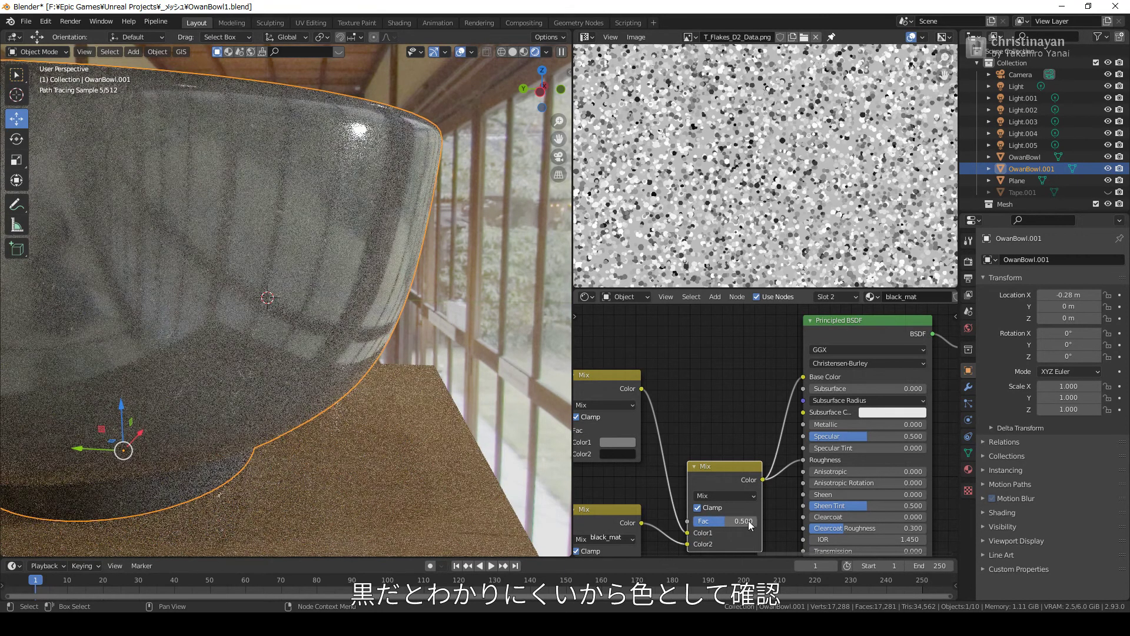
# Step: Try Fac 0.25, undo back to 0.5, and unlink Base Color
pyautogui.click(750, 520)
pyautogui.write('.25')
pyautogui.press('Return')
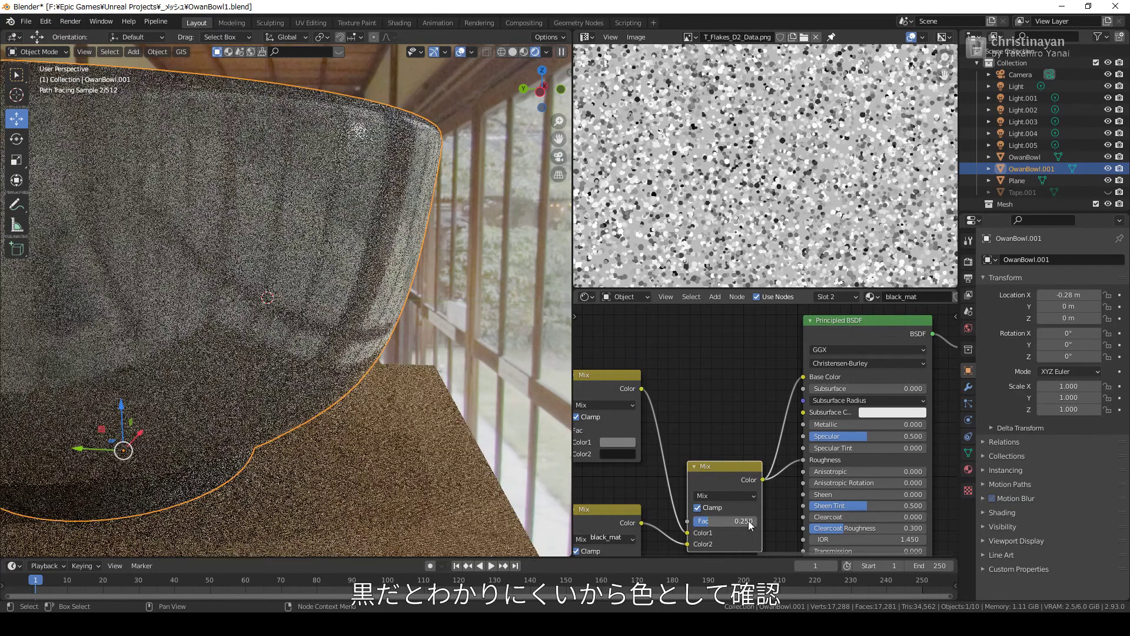
pyautogui.hotkey('ctrl', 'z')
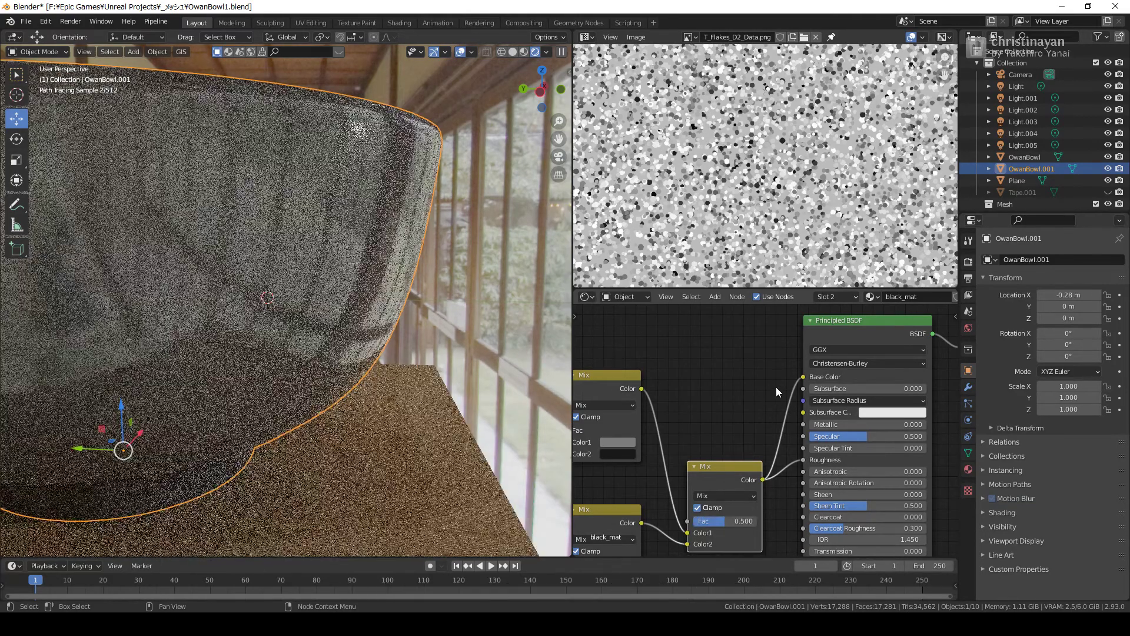
pyautogui.moveTo(802, 377); pyautogui.dragTo(763, 388)
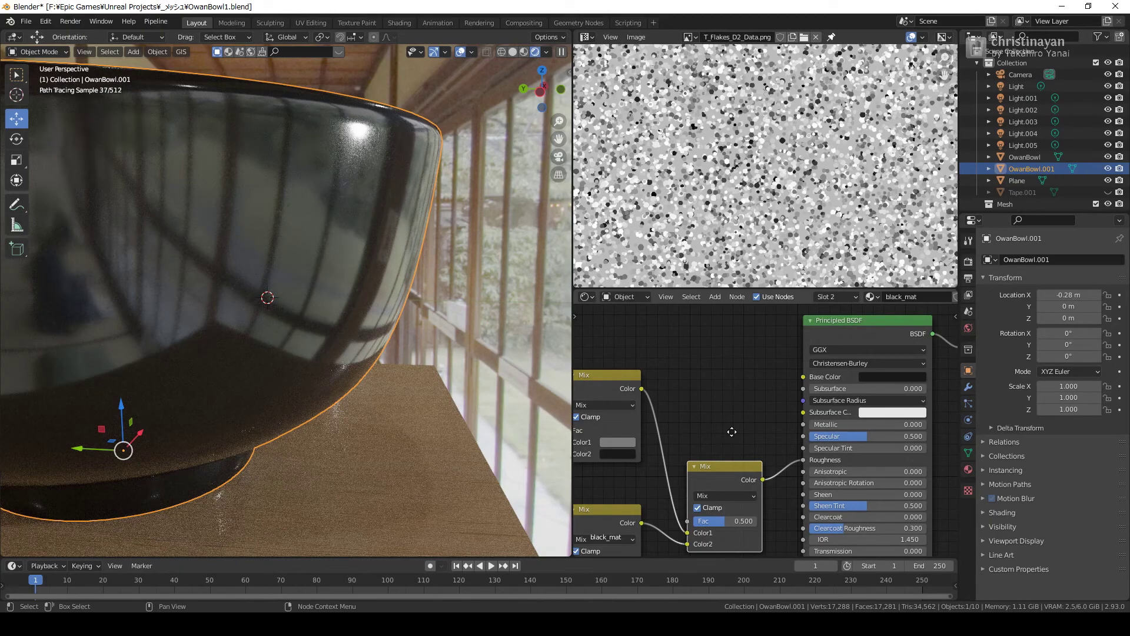
# Step: Preview black_mat on the Fluid splash shape in Material Properties, then orbit to the bowl's red interior
pyautogui.moveTo(732, 431); pyautogui.dragTo(732, 378, button='middle')
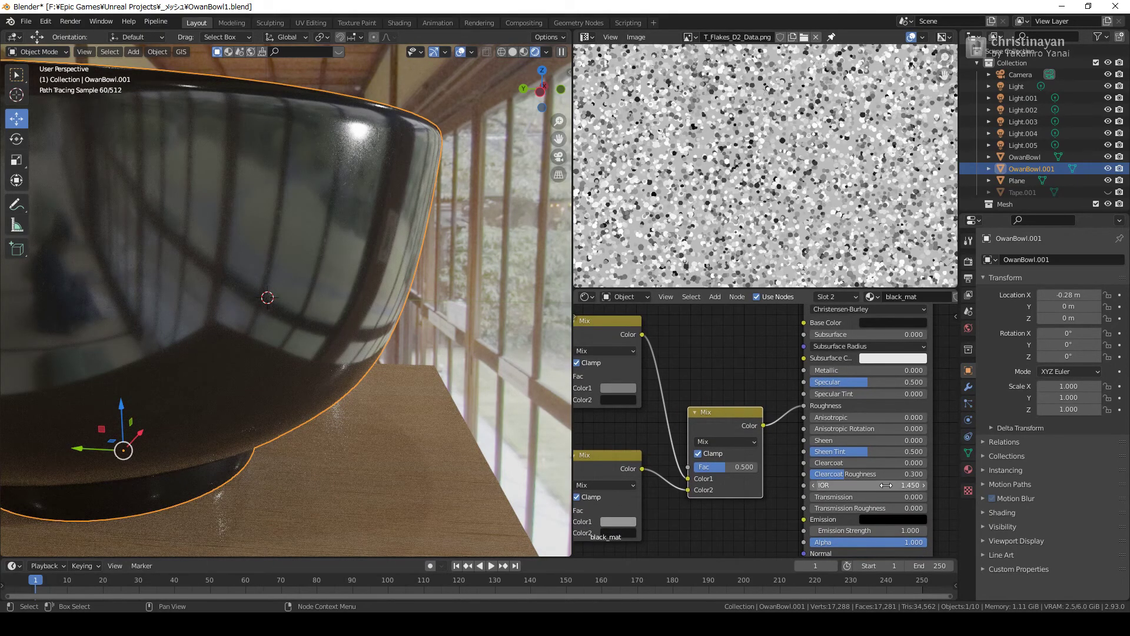
pyautogui.click(968, 469)
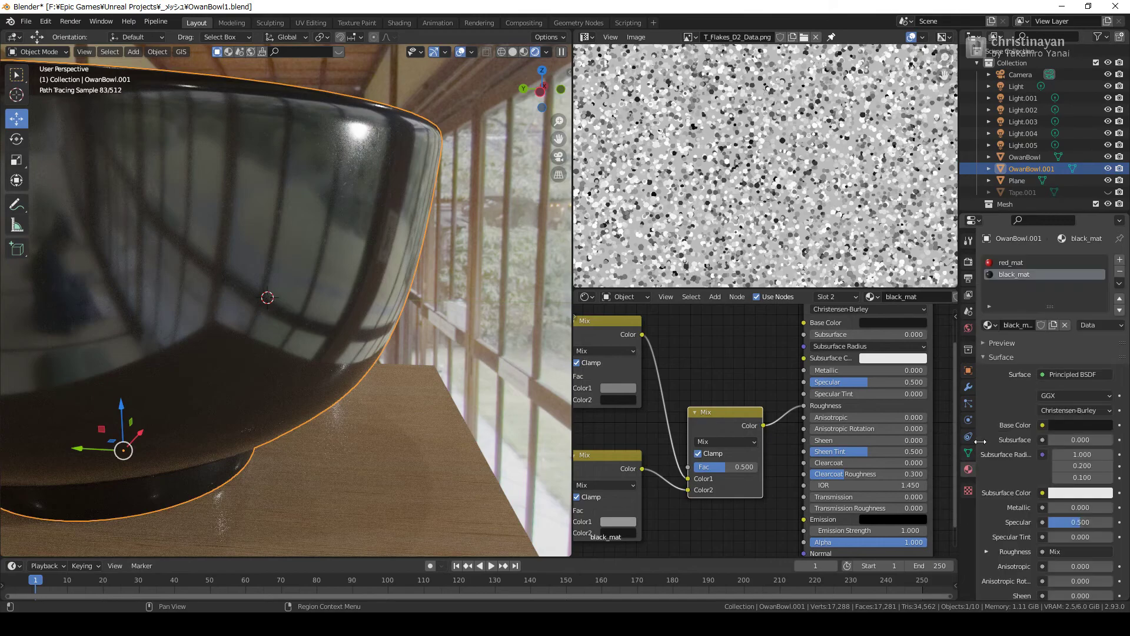
pyautogui.click(1011, 344)
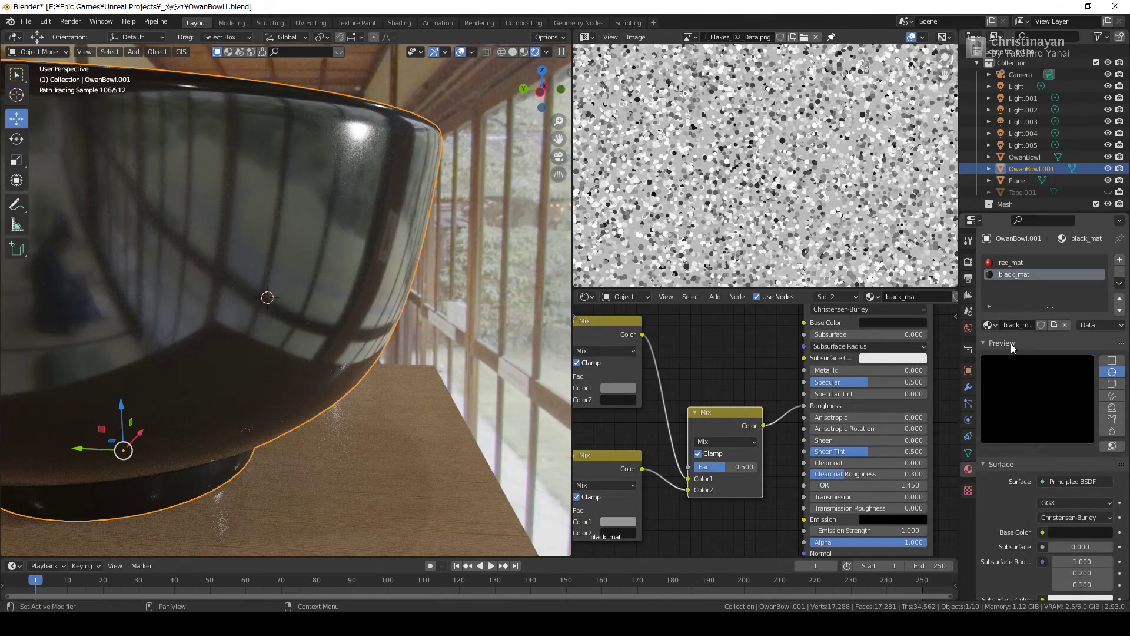
pyautogui.click(1112, 431)
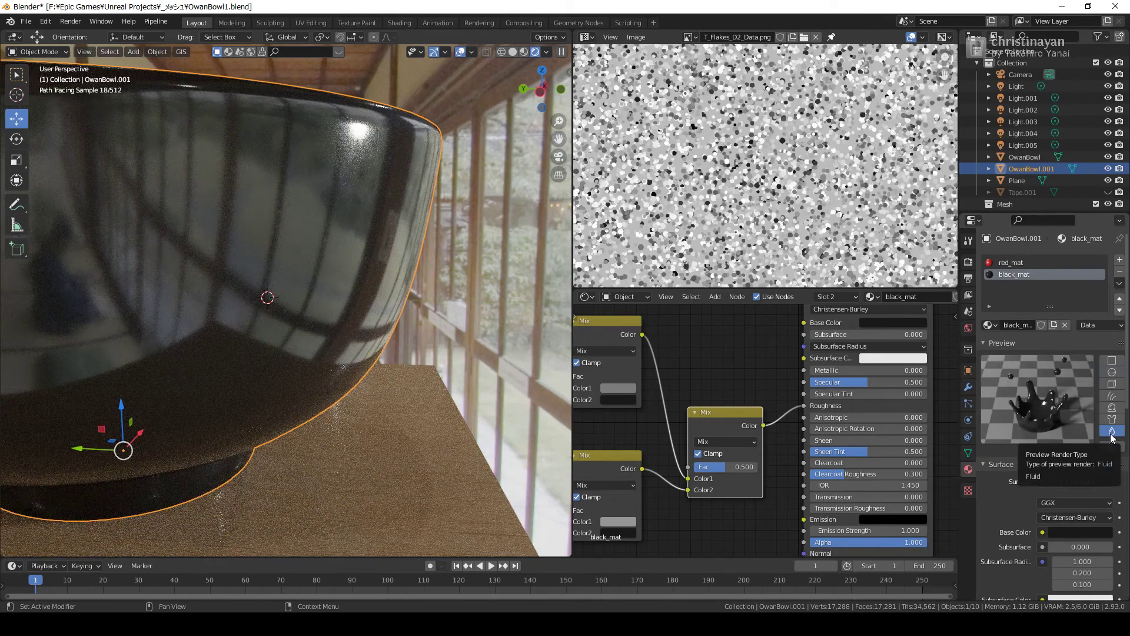
pyautogui.moveTo(365, 346)
pyautogui.mouseDown(button='middle')
pyautogui.moveTo(246, 392)
pyautogui.moveTo(186, 386)
pyautogui.mouseUp(button='middle')
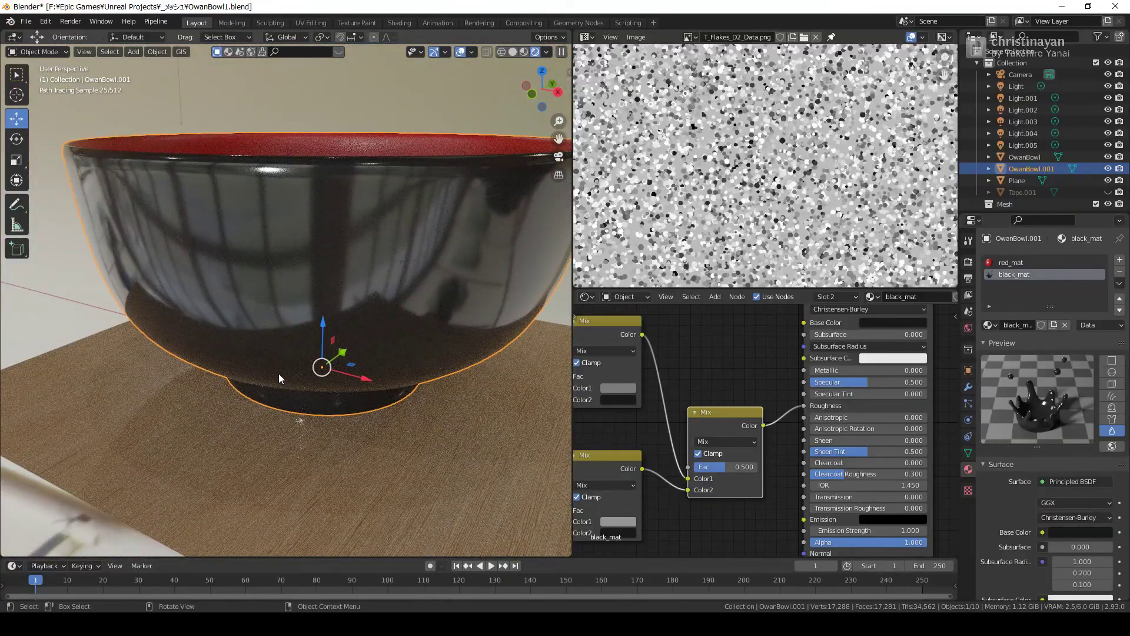
pyautogui.moveTo(279, 378); pyautogui.dragTo(356, 215, button='middle')
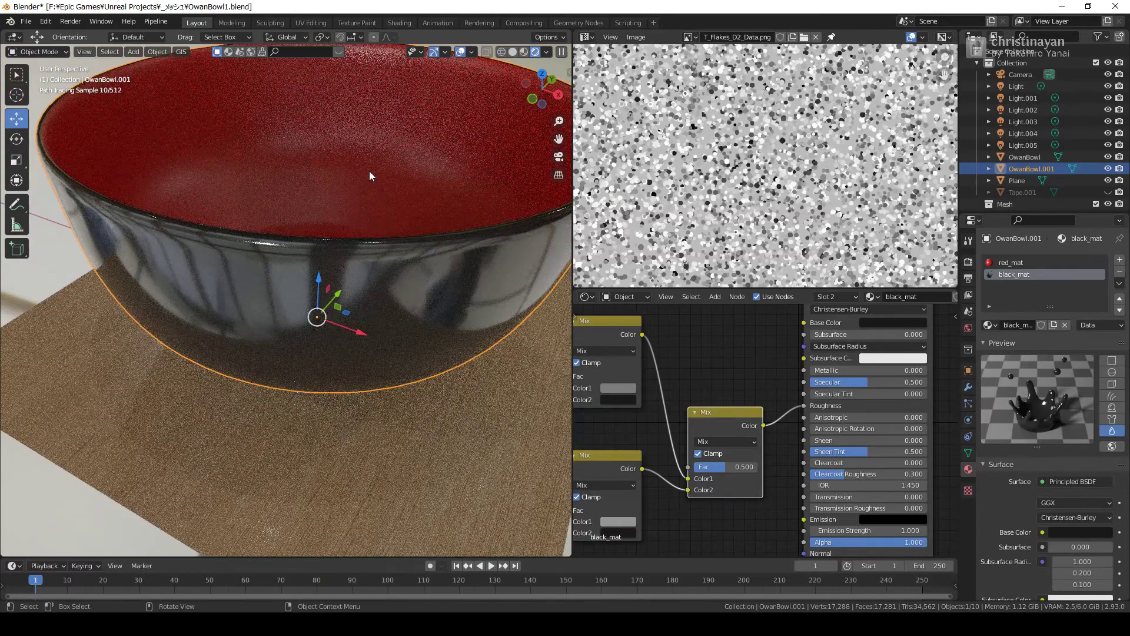
# Step: On red_mat, set the Mix node's Color2 brightness value to 0.1
pyautogui.click(1024, 262)
pyautogui.moveTo(708, 377); pyautogui.dragTo(779, 348, button='middle')
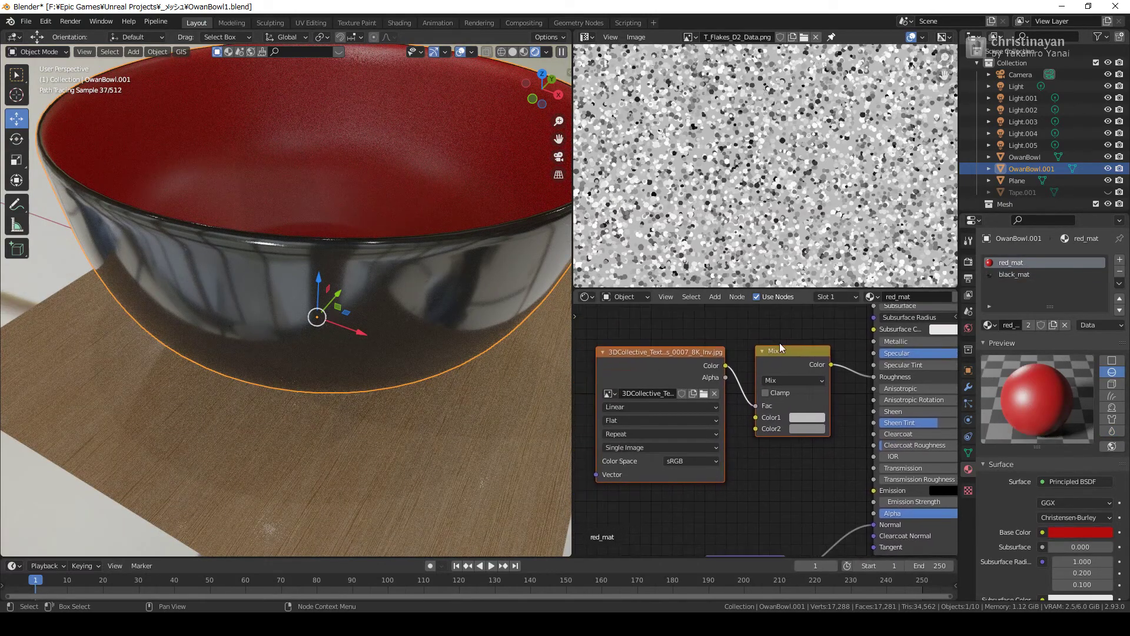
pyautogui.click(808, 429)
pyautogui.moveTo(831, 404); pyautogui.dragTo(800, 461)
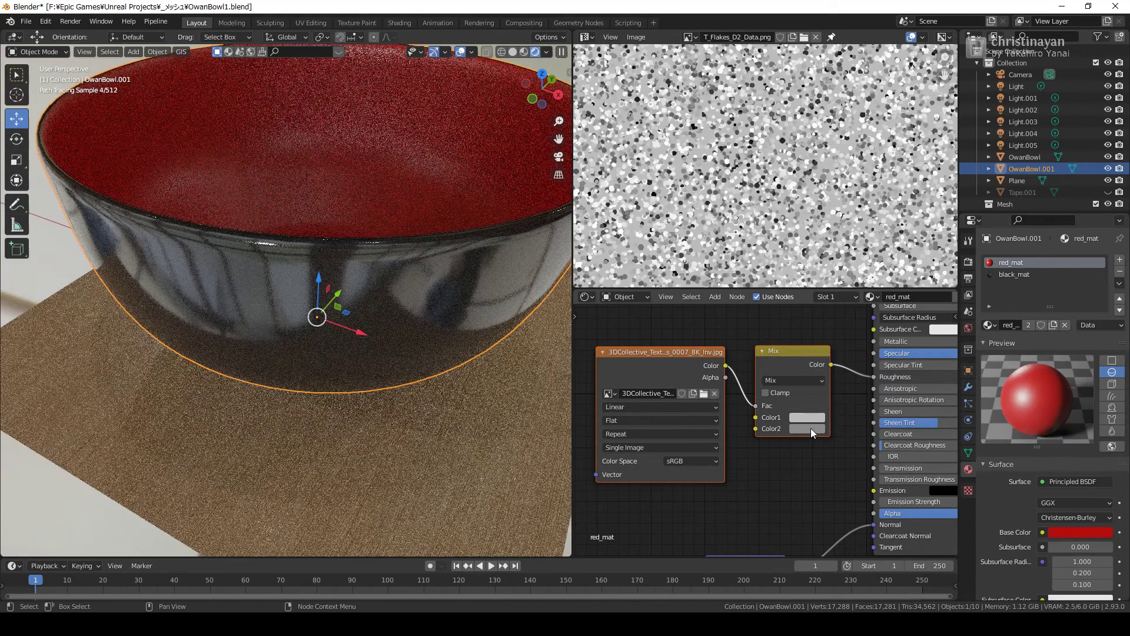
pyautogui.click(810, 429)
pyautogui.click(839, 400)
pyautogui.write('0.1')
pyautogui.press('Return')
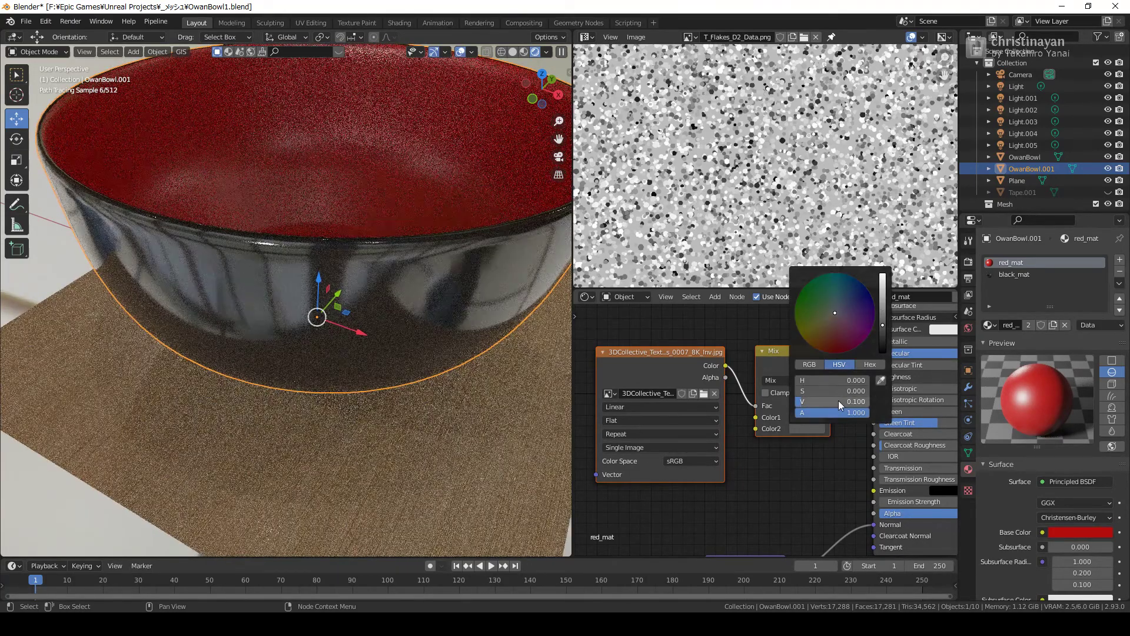
# Step: Set Color1's brightness value to 0.3 and orbit to look down into the bowl
pyautogui.click(818, 418)
pyautogui.click(845, 389)
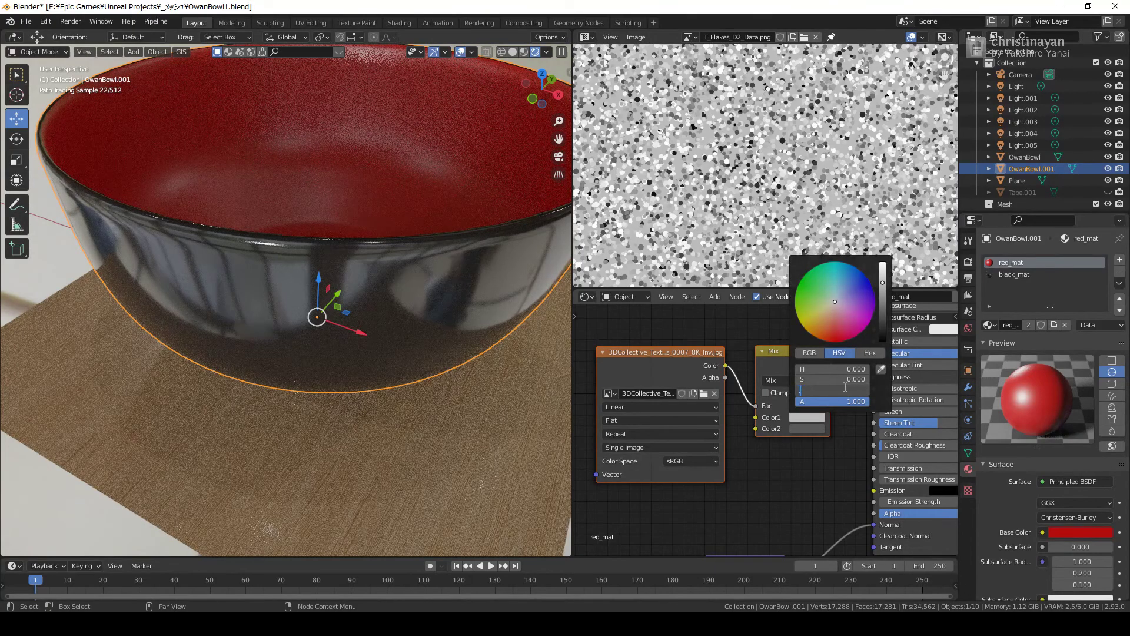
pyautogui.write('3')
pyautogui.press('Return')
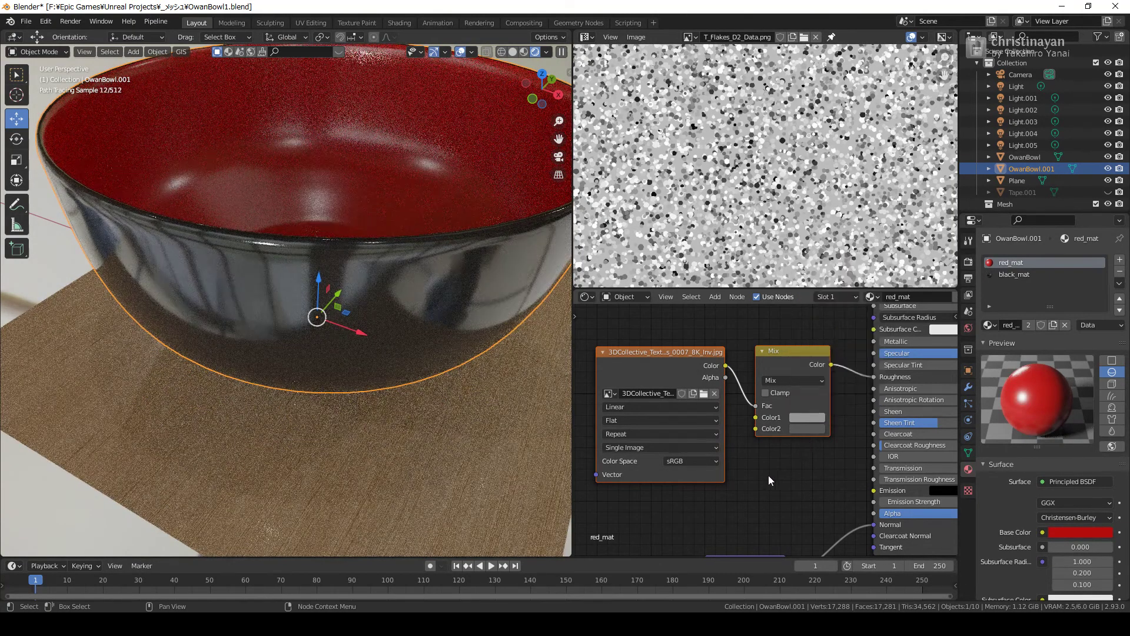
pyautogui.moveTo(304, 348)
pyautogui.mouseDown(button='middle')
pyautogui.moveTo(297, 382)
pyautogui.moveTo(386, 381)
pyautogui.moveTo(376, 330)
pyautogui.mouseUp(button='middle')
pyautogui.scroll(-5, 386, 381)
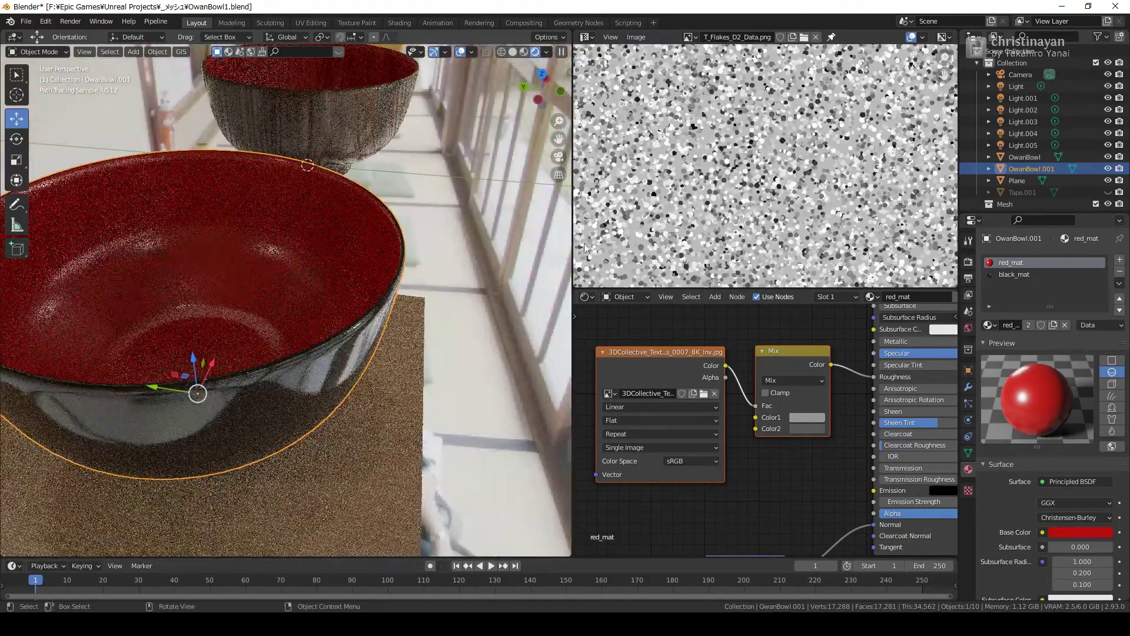
# Step: Raise Light.005 on Z in its Object transform settings
pyautogui.click(1017, 147)
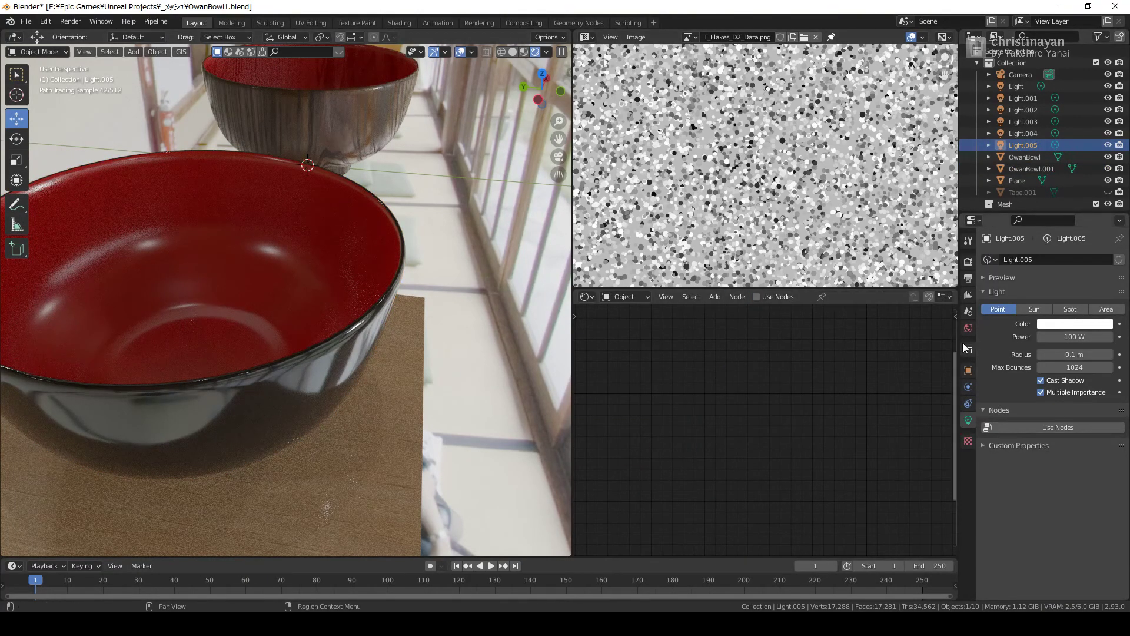
pyautogui.click(968, 369)
pyautogui.moveTo(1059, 318); pyautogui.dragTo(1059, 305)
# Step: Orbit until the second bowl is in view and select the wooden plane
pyautogui.moveTo(350, 415)
pyautogui.mouseDown(button='middle')
pyautogui.moveTo(392, 429)
pyautogui.moveTo(274, 425)
pyautogui.moveTo(317, 430)
pyautogui.moveTo(406, 482)
pyautogui.moveTo(353, 436)
pyautogui.mouseUp(button='middle')
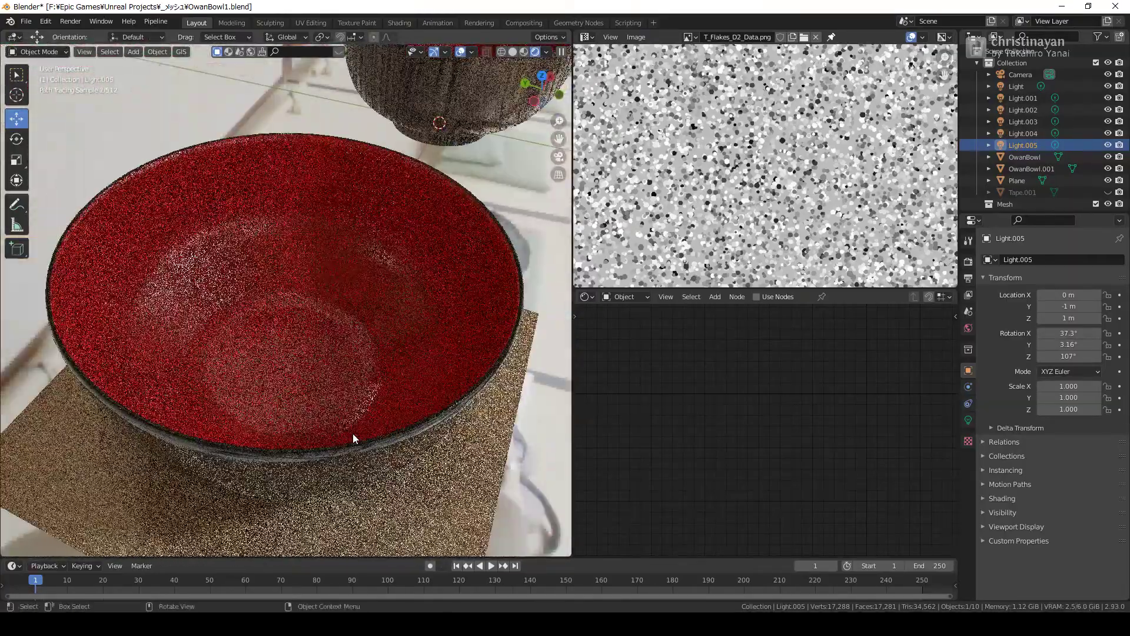
pyautogui.moveTo(355, 484); pyautogui.dragTo(357, 465, button='middle')
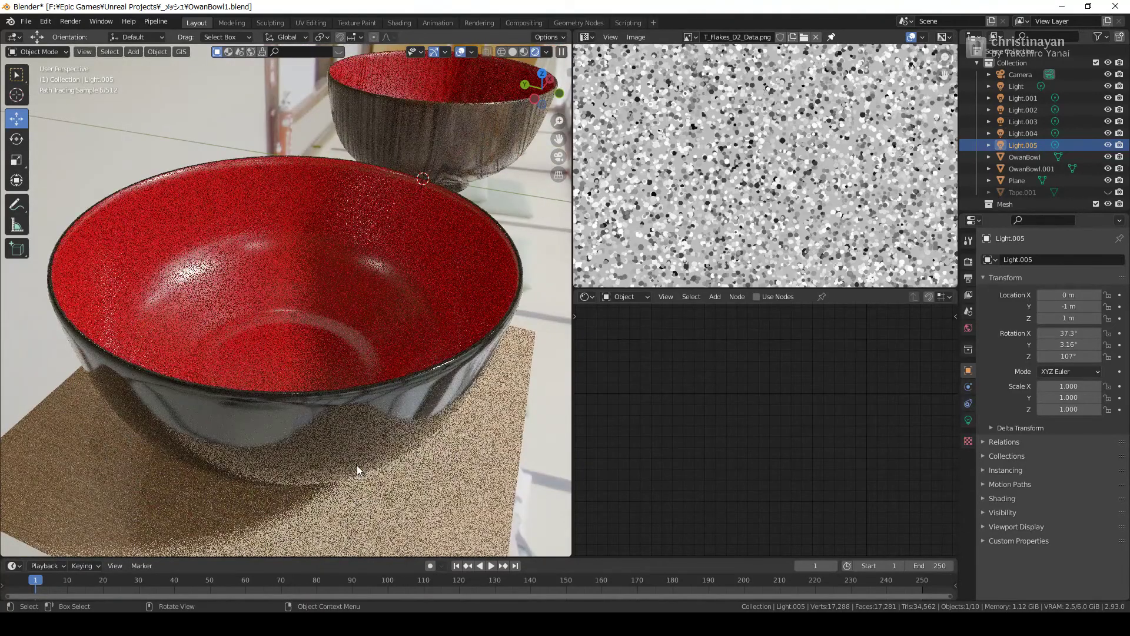
pyautogui.click(415, 515)
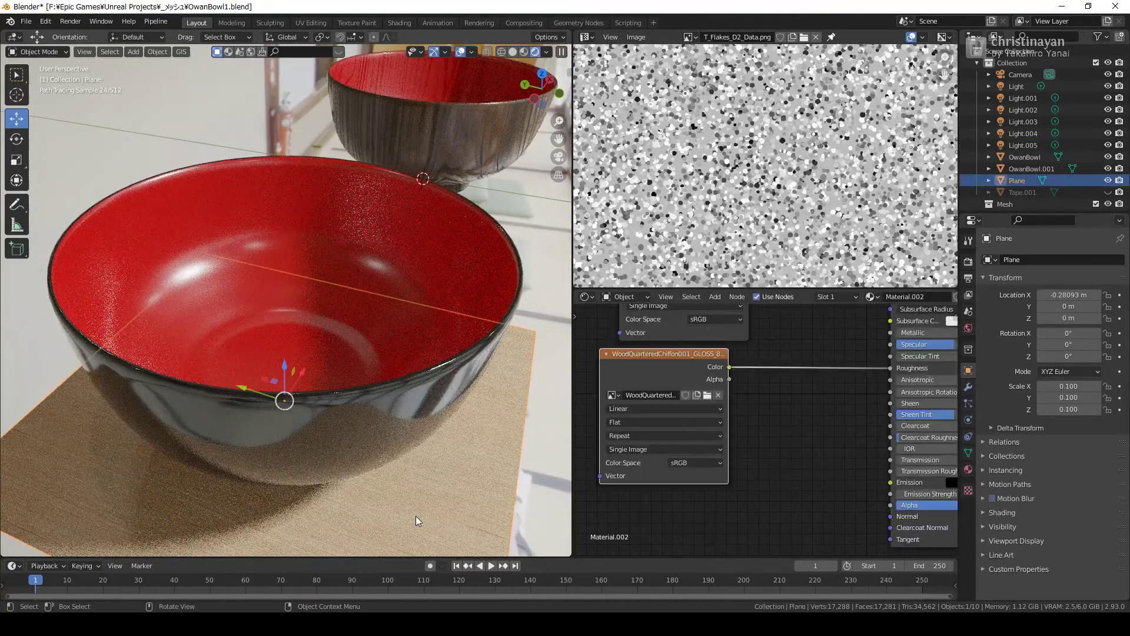
# Step: Hide the plane, orbit around the bowl against the HDRI, then unhide the plane
pyautogui.press('h')
pyautogui.moveTo(411, 507); pyautogui.dragTo(238, 492, button='middle')
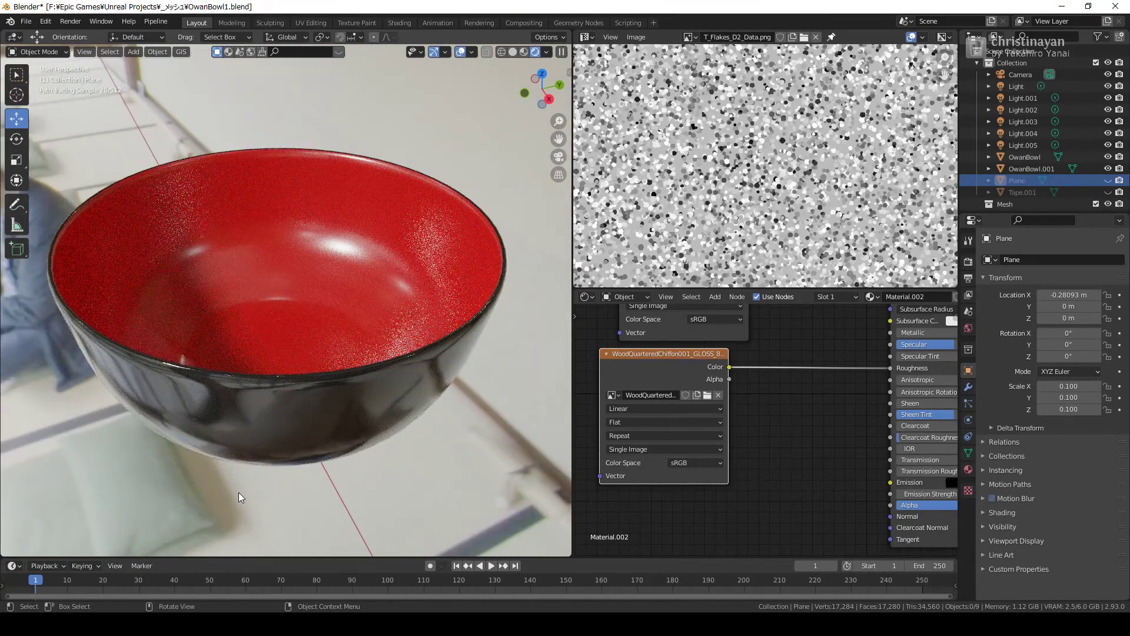
pyautogui.moveTo(238, 492)
pyautogui.mouseDown(button='middle')
pyautogui.moveTo(248, 512)
pyautogui.moveTo(495, 482)
pyautogui.mouseUp(button='middle')
pyautogui.hotkey('alt', 'h')
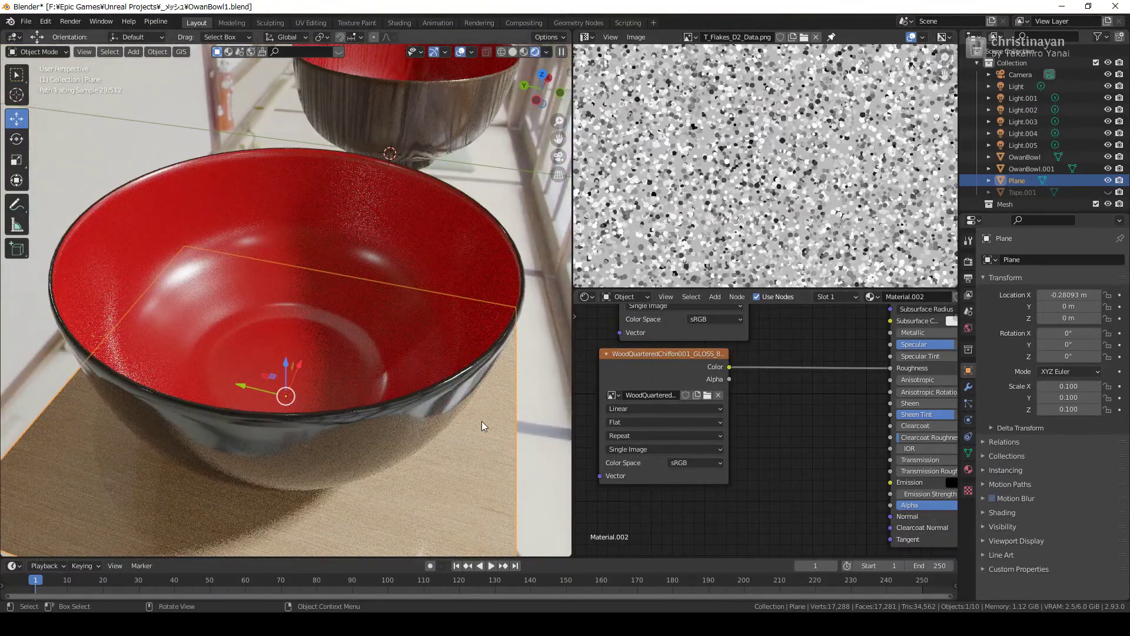
pyautogui.scroll(-2, 785, 432)
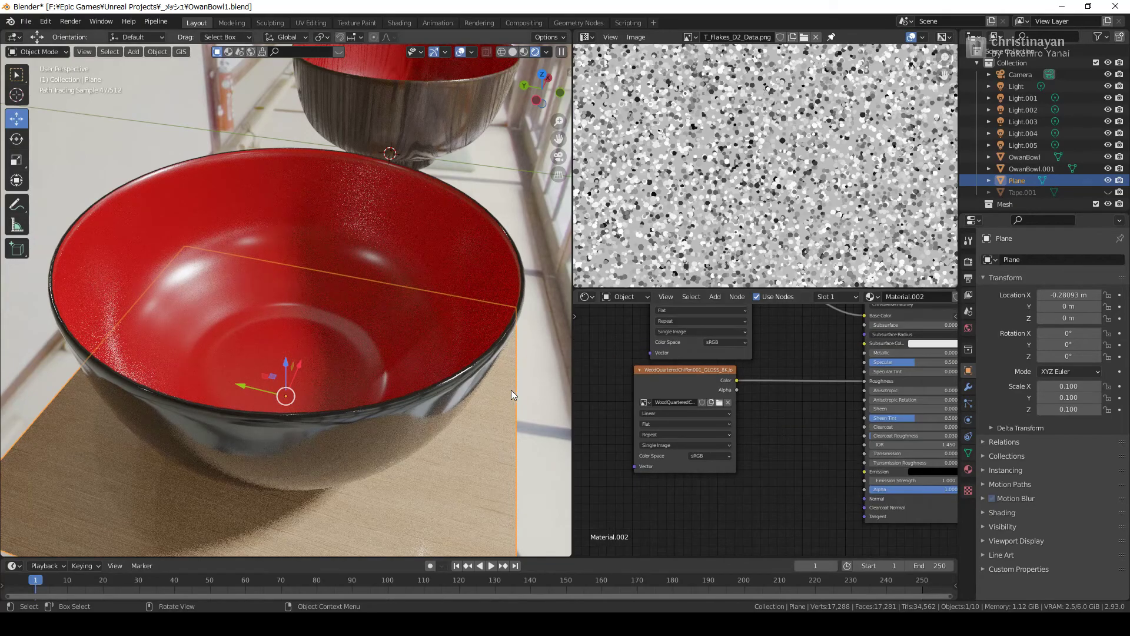
# Step: Move the WoodQuarteredChiffon image node and select OwanBowl.001 to show its red_mat nodes
pyautogui.moveTo(666, 380); pyautogui.dragTo(641, 407)
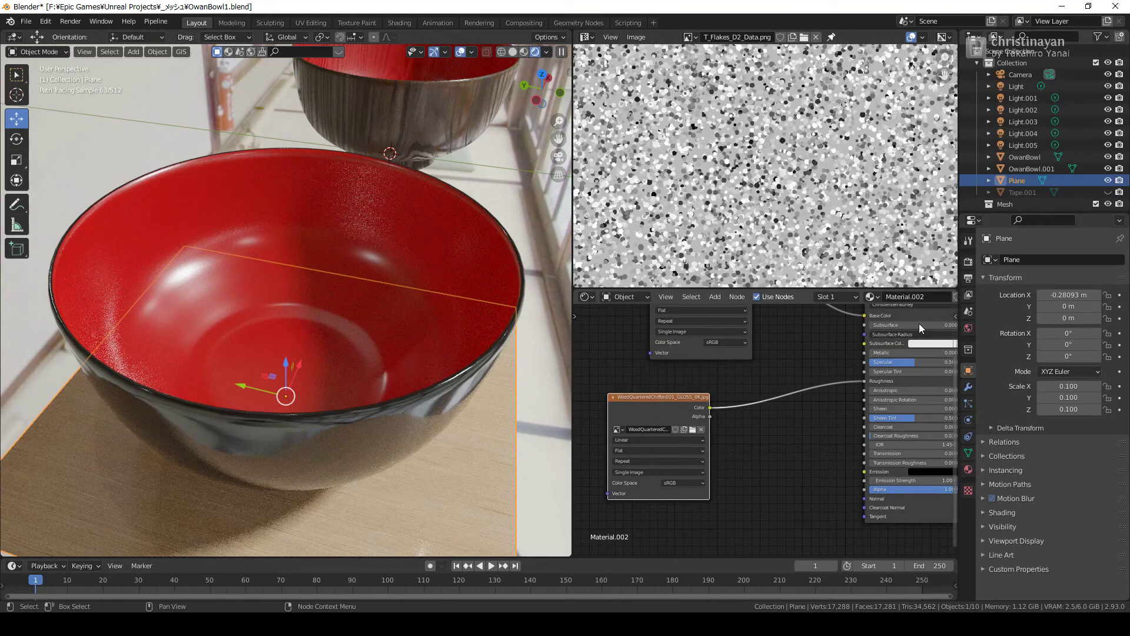
pyautogui.click(969, 469)
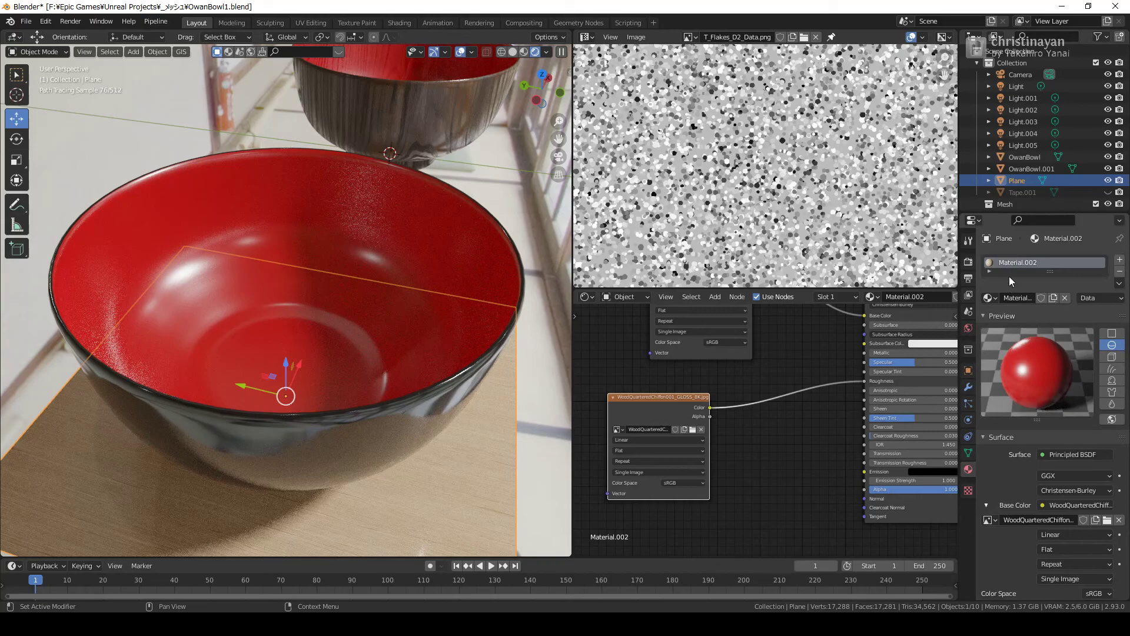
pyautogui.click(382, 372)
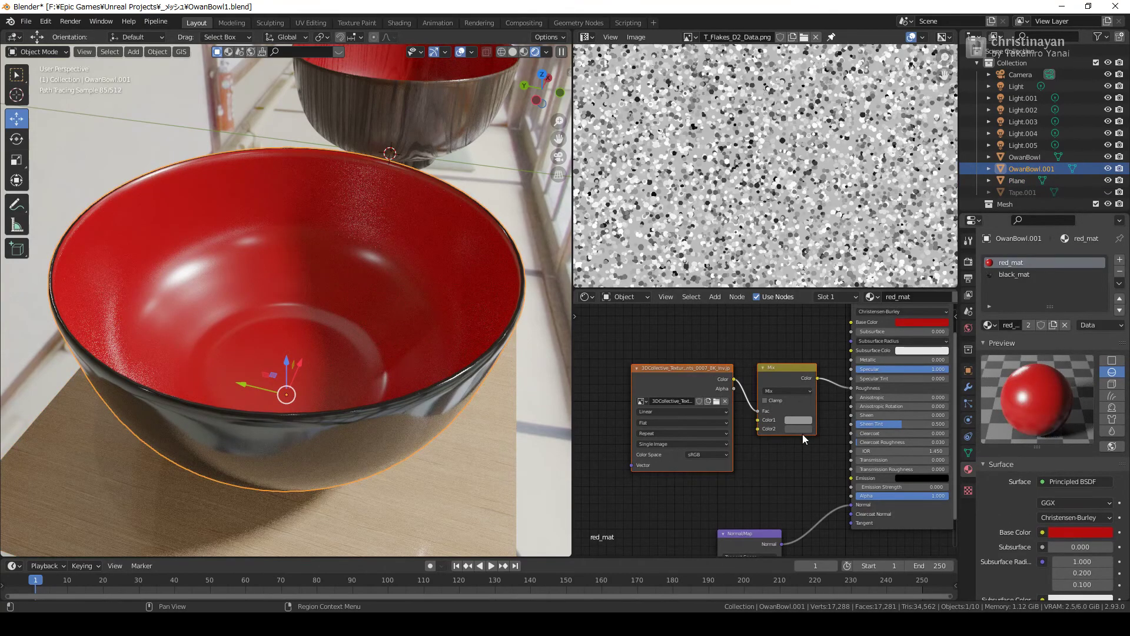
# Step: Switch to black_mat and box-select its flake texture and Mix nodes
pyautogui.click(1022, 276)
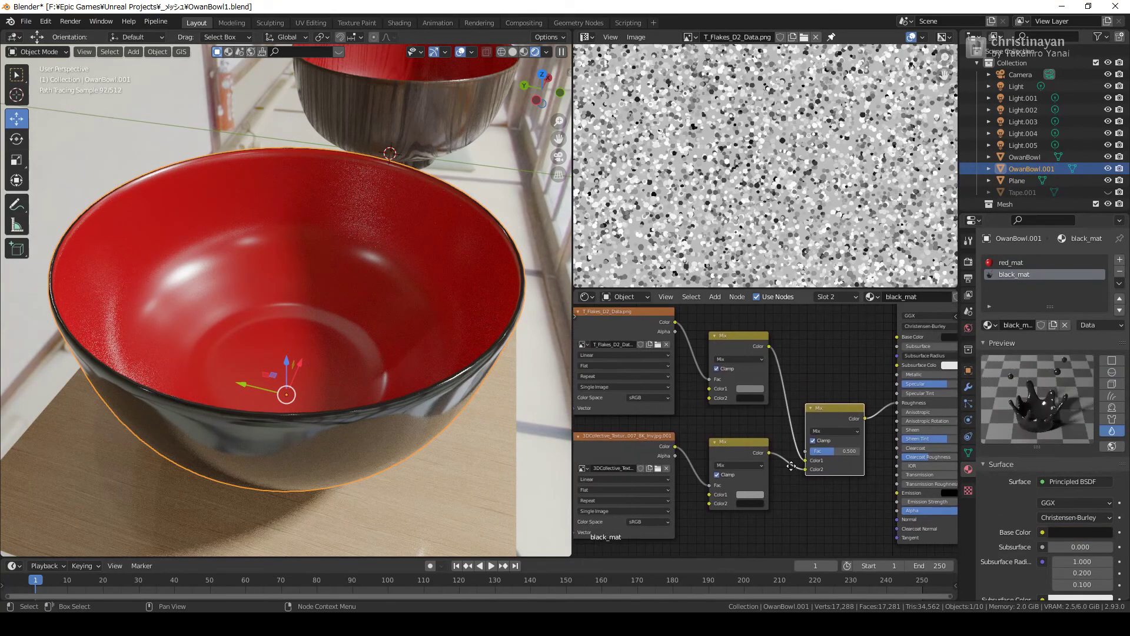
pyautogui.moveTo(750, 458)
pyautogui.mouseDown(button='middle')
pyautogui.moveTo(815, 453)
pyautogui.moveTo(846, 481)
pyautogui.moveTo(888, 468)
pyautogui.mouseUp(button='middle')
pyautogui.scroll(-2, 867, 503)
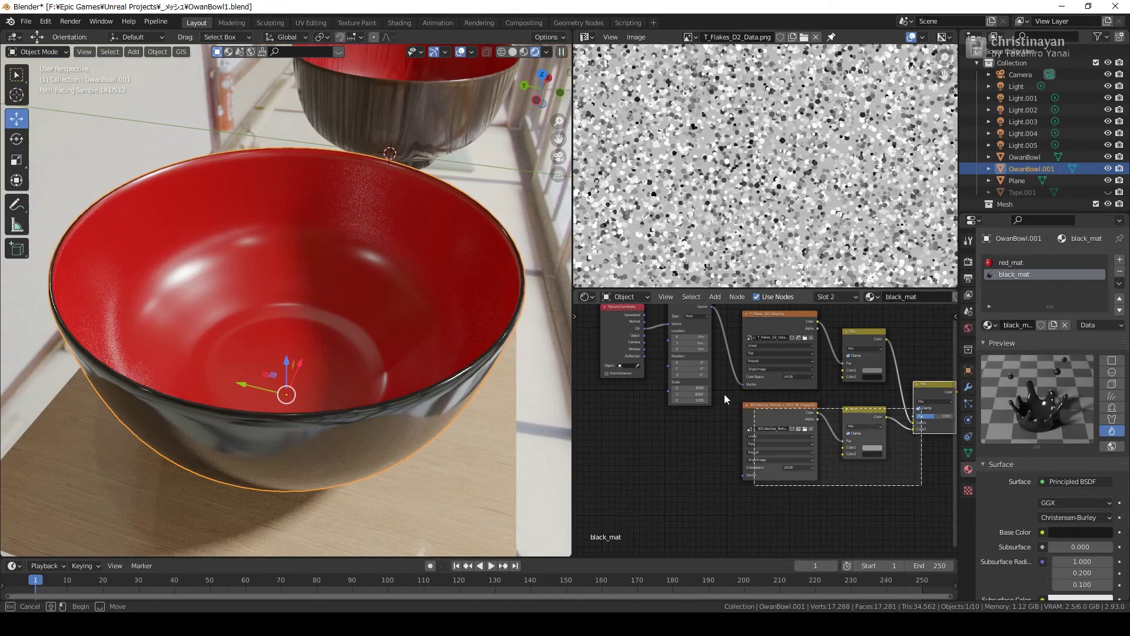
pyautogui.scroll(-1, 690, 434)
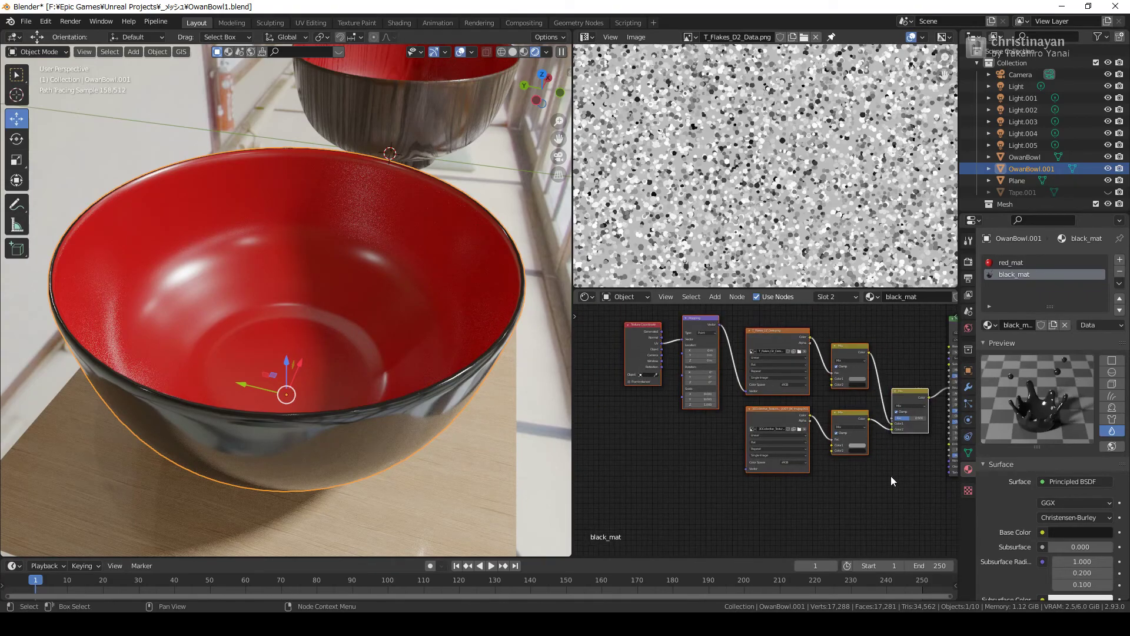
pyautogui.moveTo(625, 486)
pyautogui.mouseDown()
pyautogui.moveTo(792, 370)
pyautogui.moveTo(900, 377)
pyautogui.mouseUp()
# Step: Return to red_mat and box-select its texture, Mix and Normal Map nodes
pyautogui.click(1013, 263)
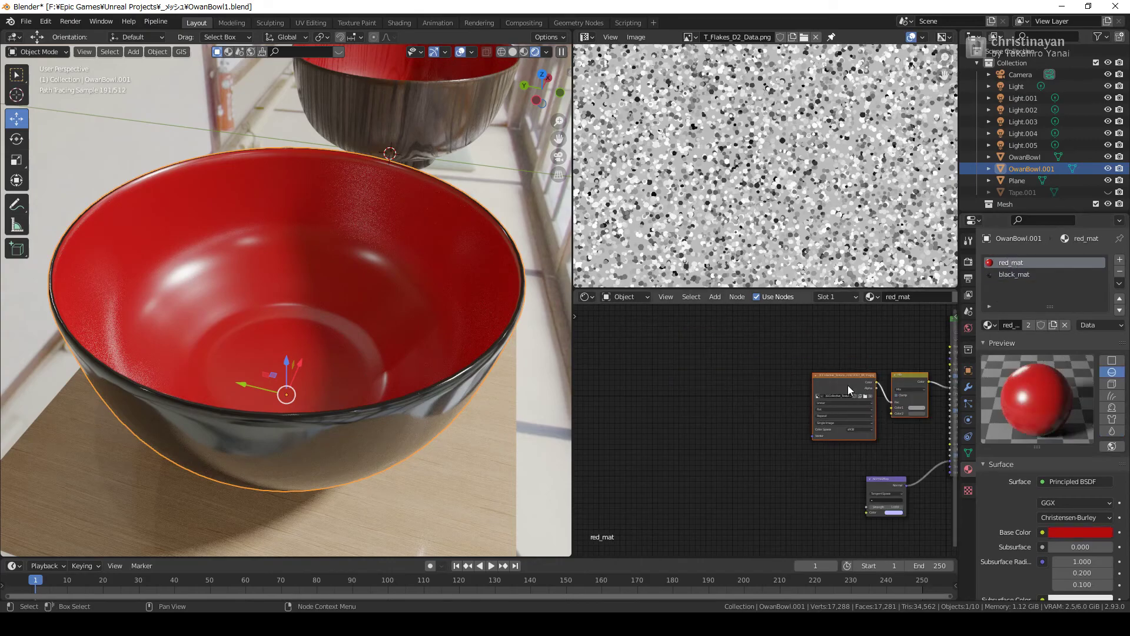
pyautogui.moveTo(847, 384); pyautogui.dragTo(634, 361, button='middle')
pyautogui.scroll(1, 658, 444)
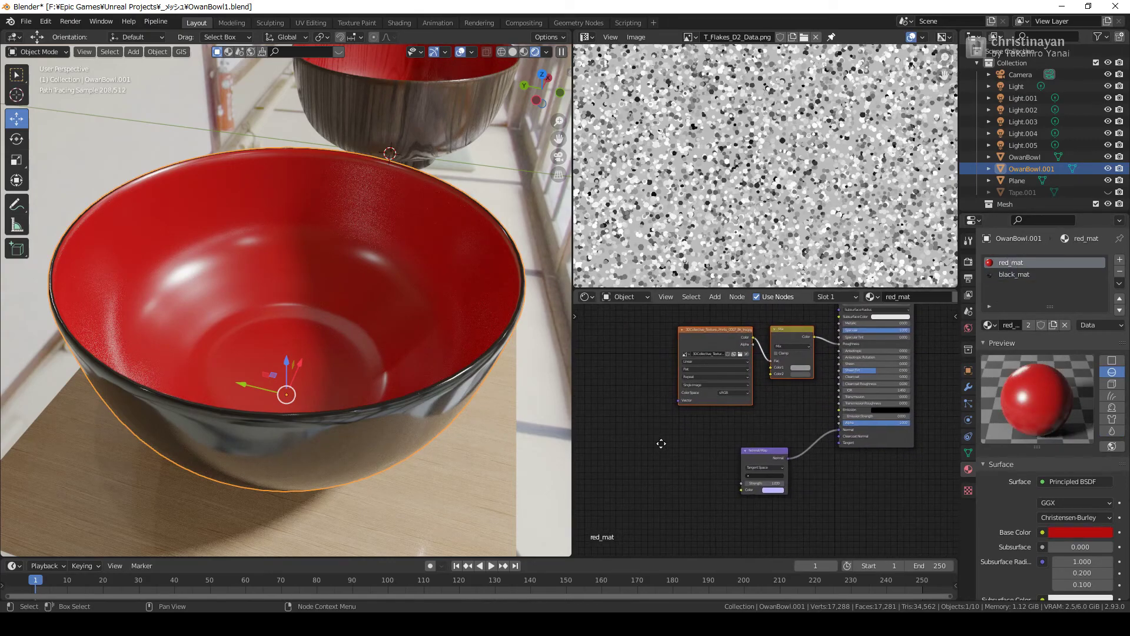
pyautogui.moveTo(644, 369)
pyautogui.mouseDown()
pyautogui.moveTo(785, 478)
pyautogui.moveTo(805, 478)
pyautogui.mouseUp()
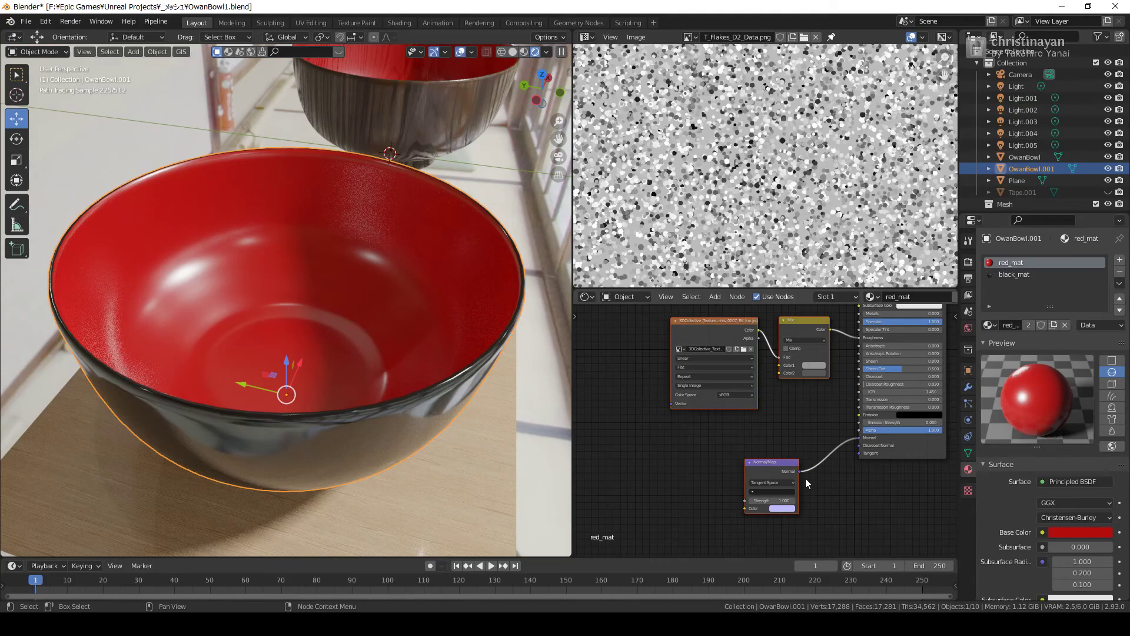
# Step: Delete red_mat's selected nodes, paste the flake Mix chain and link it to Base Color
pyautogui.press('x')
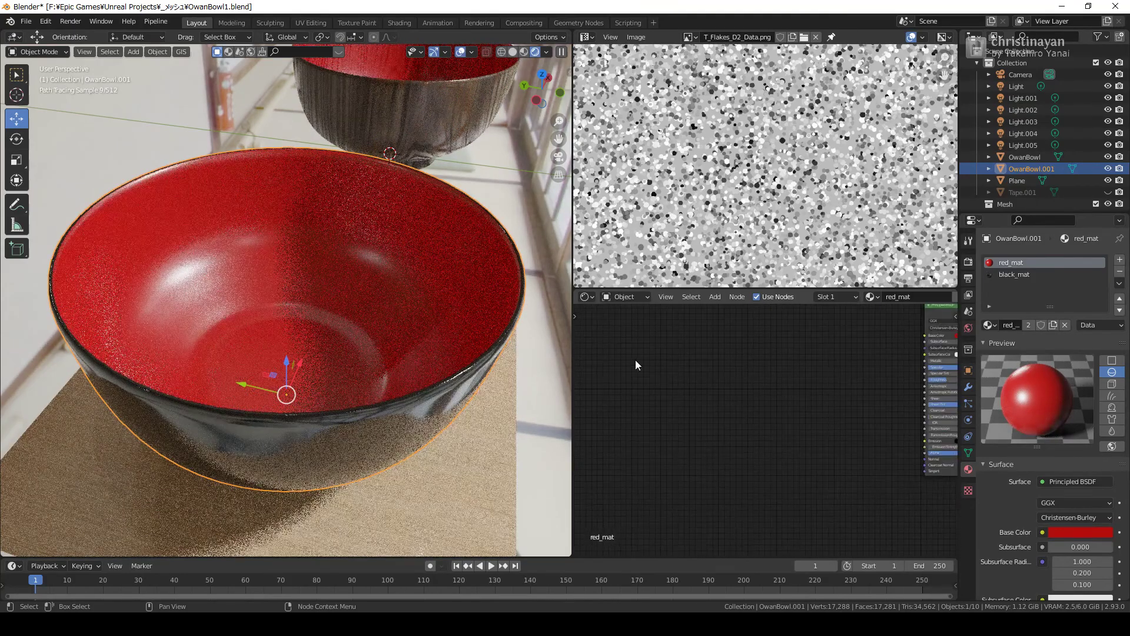
pyautogui.press('Home')
pyautogui.scroll(2, 726, 407)
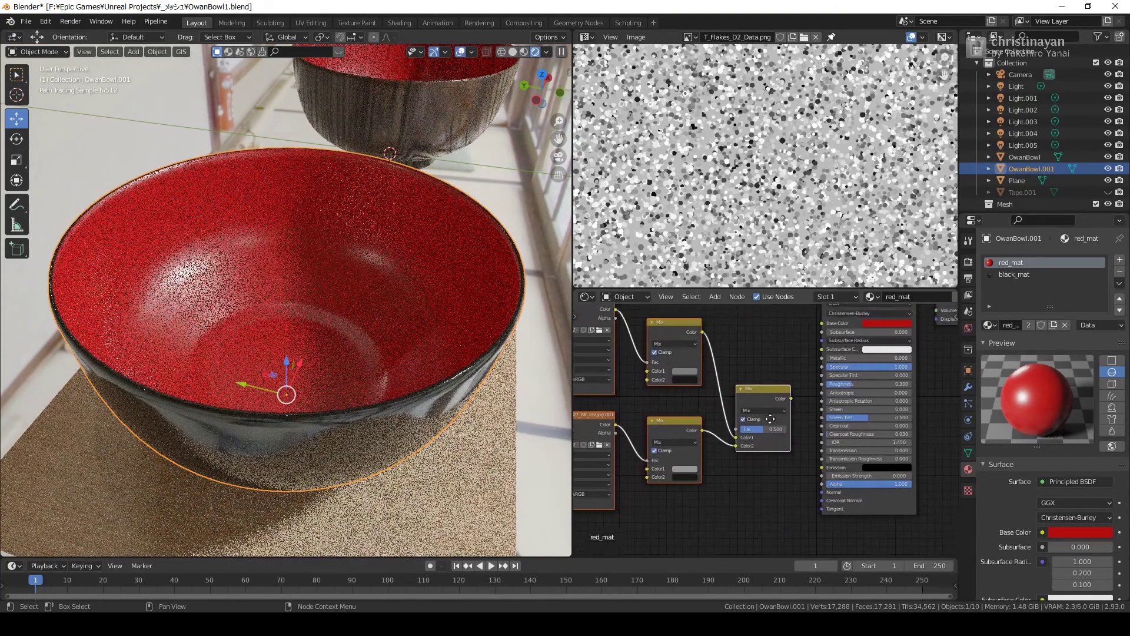
pyautogui.scroll(1, 763, 438)
pyautogui.moveTo(769, 433); pyautogui.dragTo(812, 331)
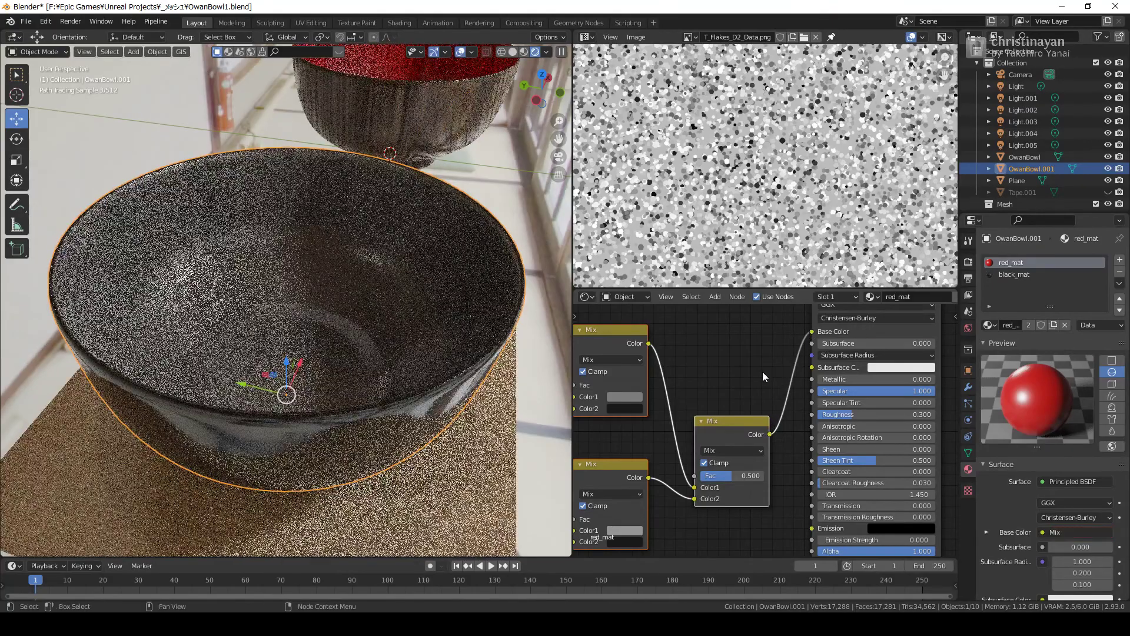
pyautogui.scroll(2, 418, 350)
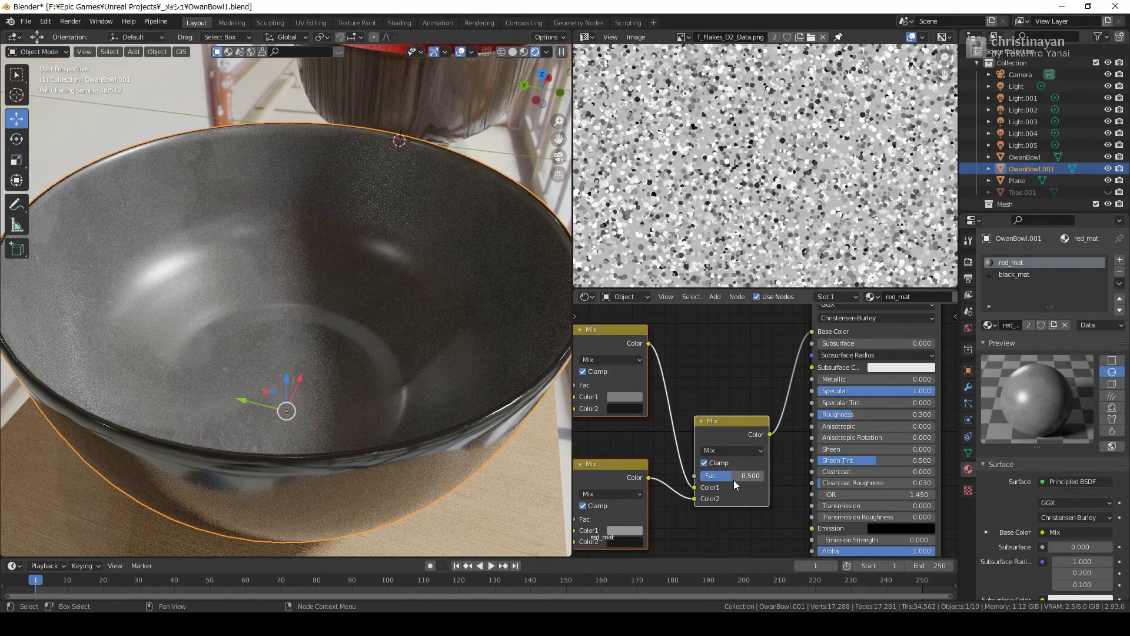
# Step: Try final Mix factors of 1.000 and then 0.800
pyautogui.write('1')
pyautogui.press('Return')
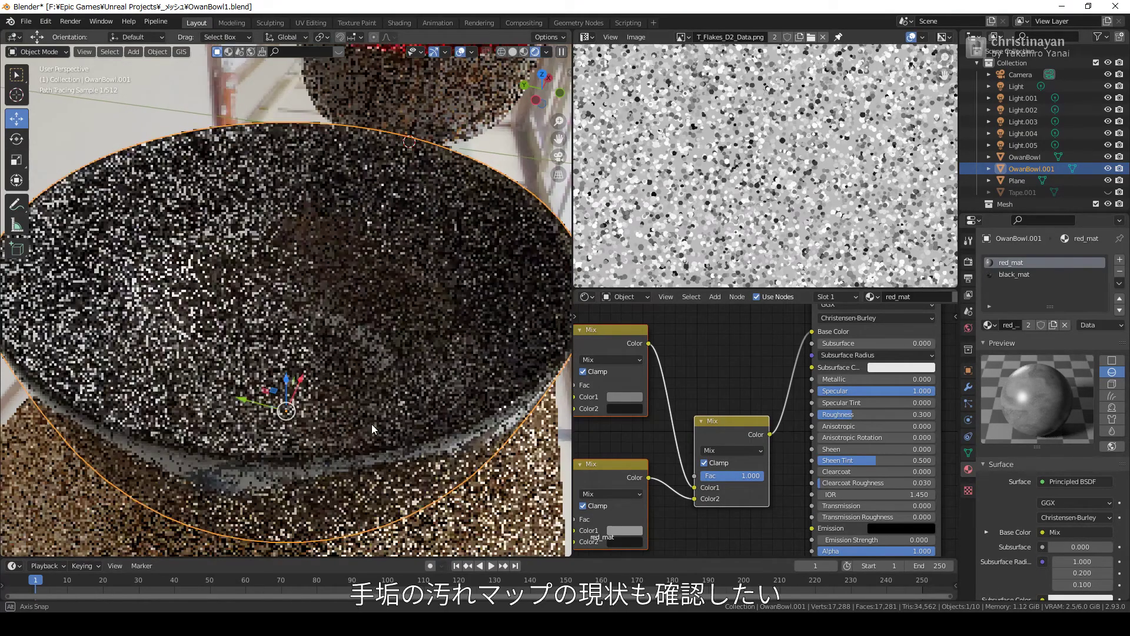
pyautogui.moveTo(483, 439); pyautogui.dragTo(430, 436, button='middle')
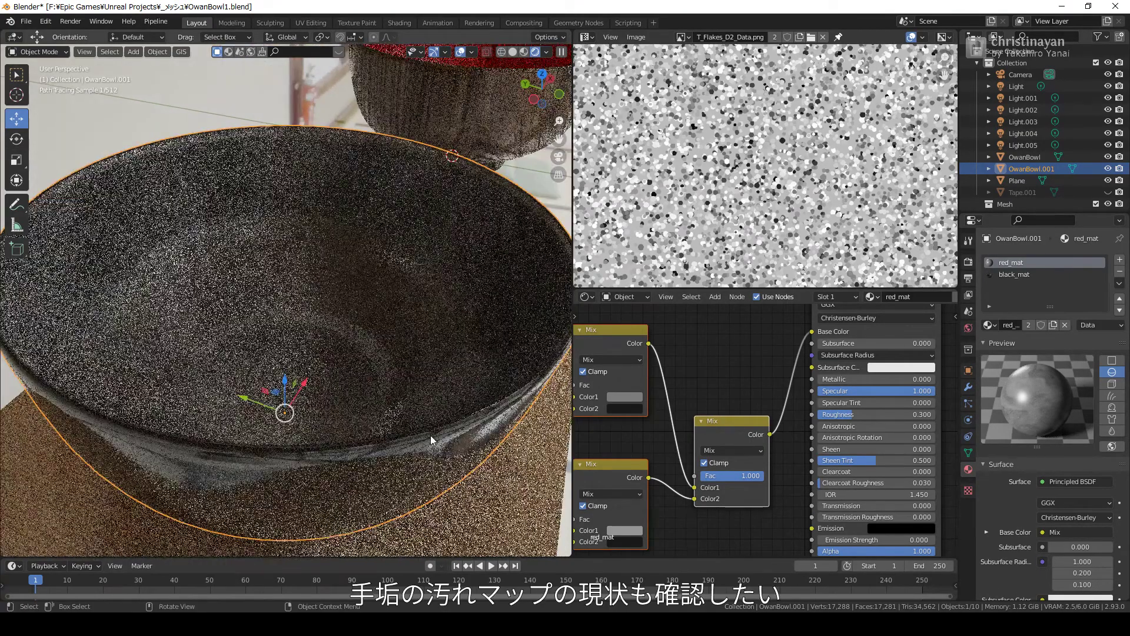
pyautogui.click(732, 477)
pyautogui.write('.5')
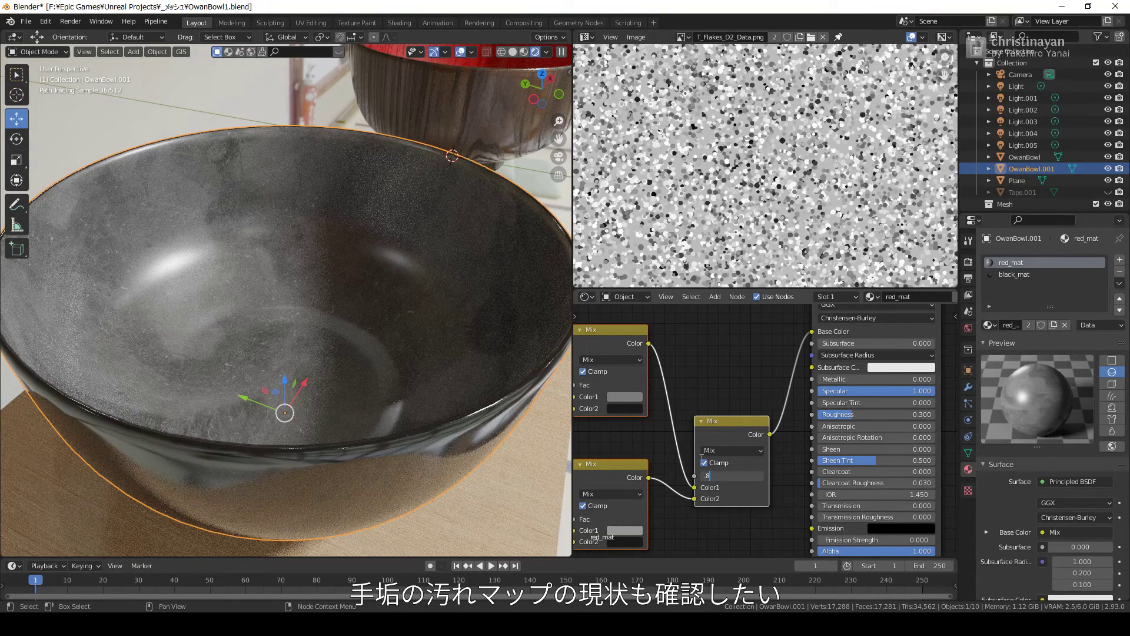
pyautogui.press('Return')
# Step: Settle the final Mix factor at 0.750 and unplug its link from Base Color
pyautogui.click(733, 475)
pyautogui.write('.755')
pyautogui.press('Return')
pyautogui.click(733, 475)
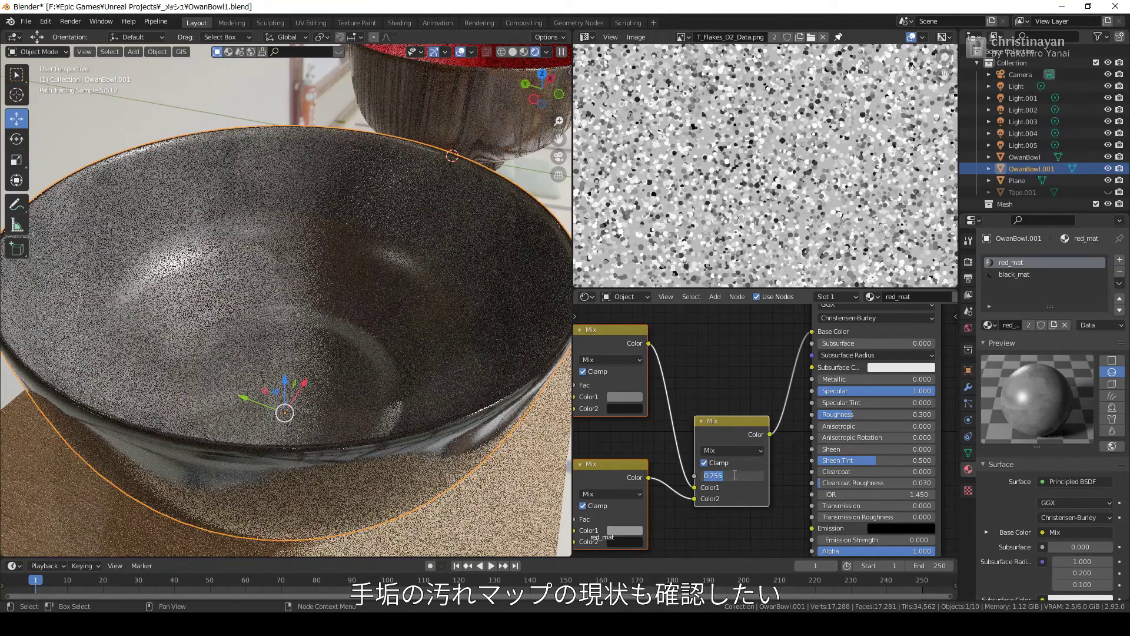
pyautogui.write('.75')
pyautogui.press('Return')
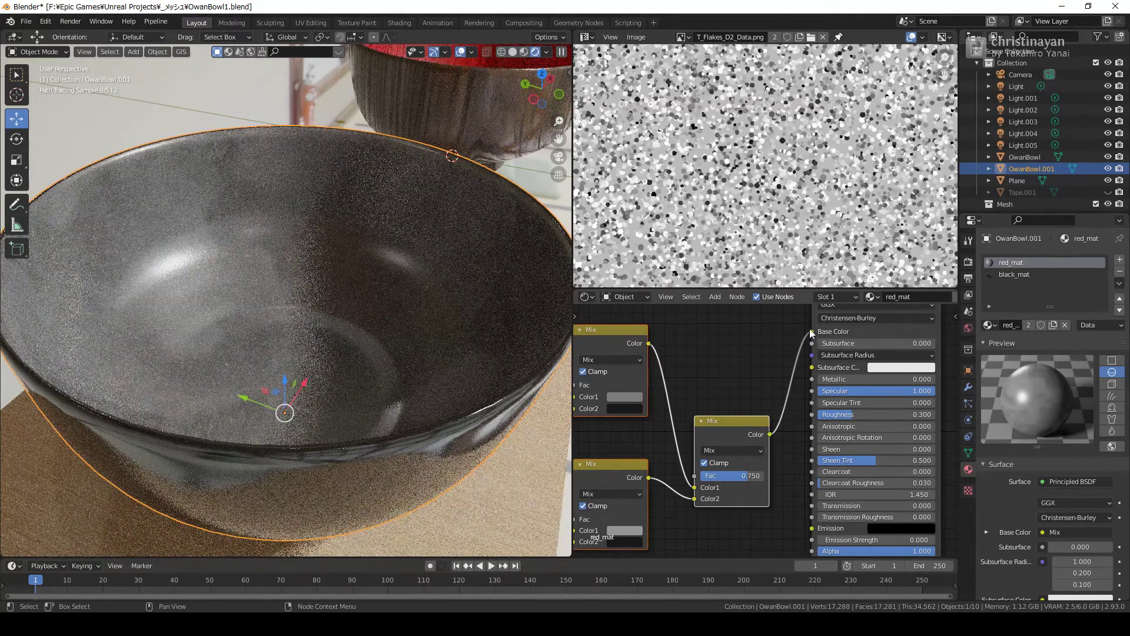
pyautogui.moveTo(811, 332); pyautogui.dragTo(787, 371)
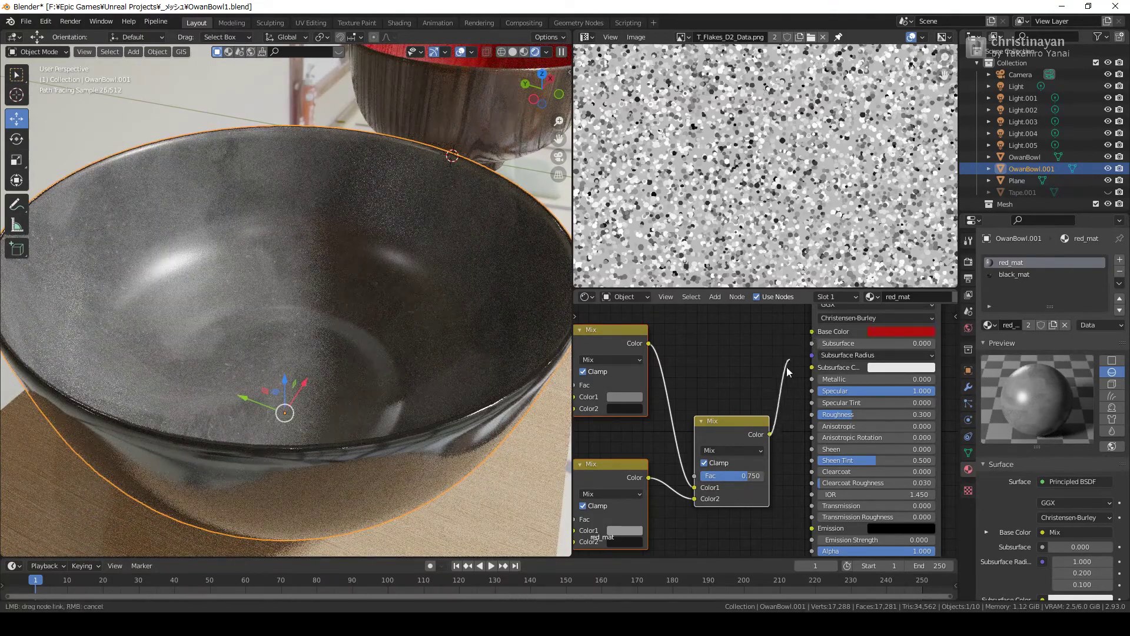
# Step: Connect the final Mix output to Roughness and reframe the node tree
pyautogui.moveTo(810, 418); pyautogui.dragTo(812, 415)
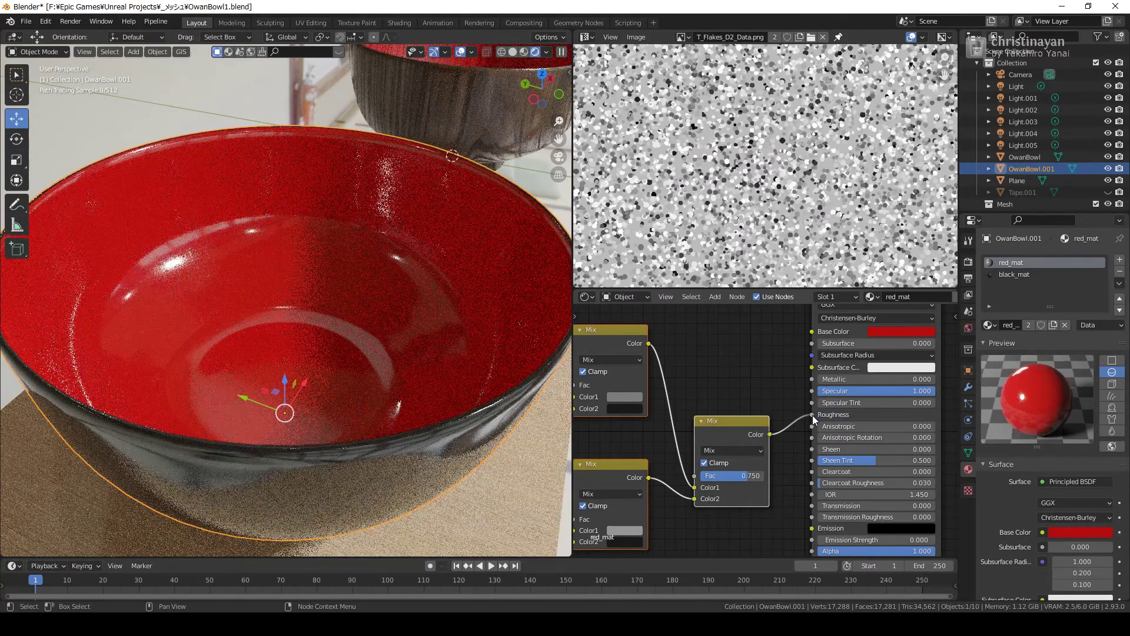
pyautogui.moveTo(669, 469); pyautogui.dragTo(719, 432, button='middle')
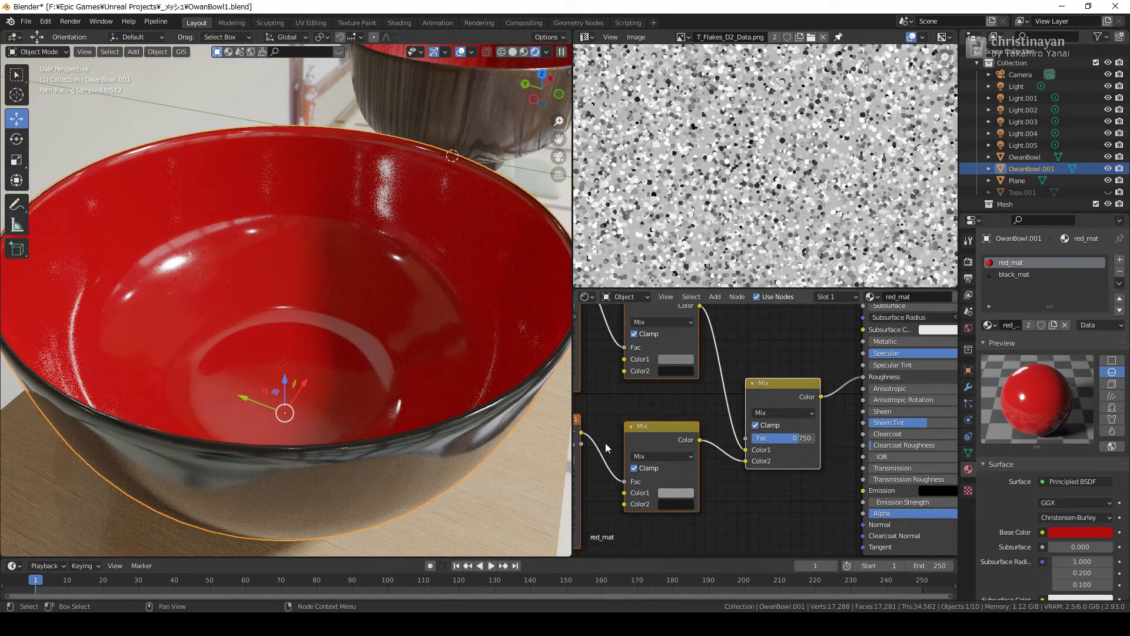
pyautogui.scroll(-4, 485, 440)
# Step: Orbit to a low view of both bowls, deselect, and select the floor plane
pyautogui.moveTo(485, 440)
pyautogui.mouseDown(button='middle')
pyautogui.moveTo(415, 441)
pyautogui.moveTo(470, 421)
pyautogui.moveTo(521, 432)
pyautogui.mouseUp(button='middle')
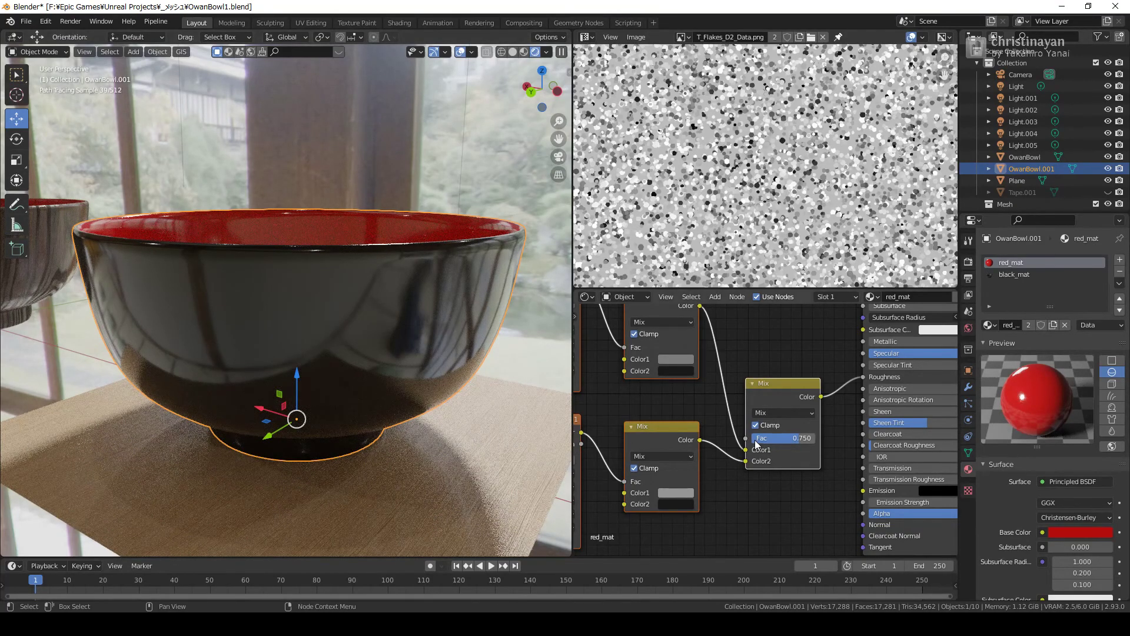
pyautogui.scroll(3, 464, 224)
pyautogui.hotkey('alt', 'a')
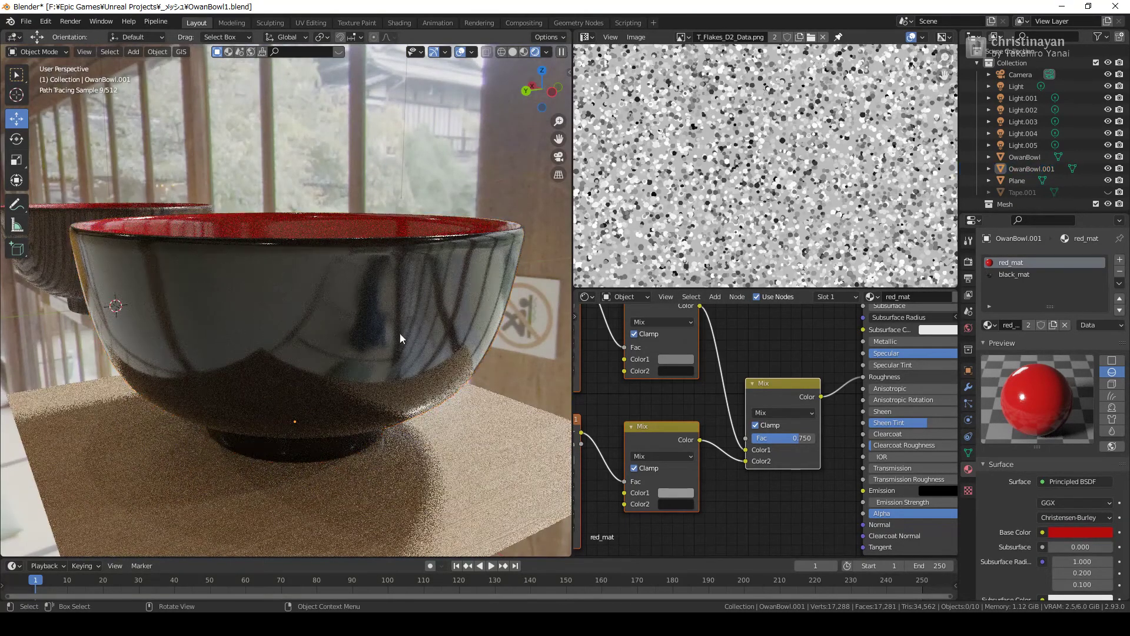
pyautogui.moveTo(391, 344); pyautogui.dragTo(355, 352, button='middle')
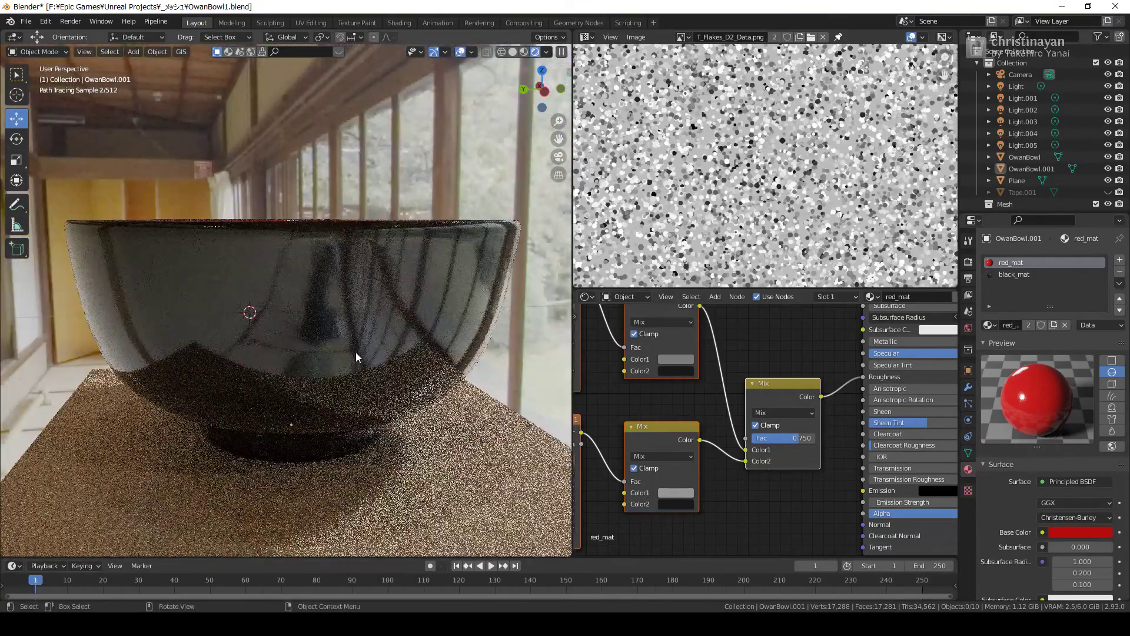
pyautogui.moveTo(401, 406)
pyautogui.mouseDown(button='middle')
pyautogui.moveTo(337, 401)
pyautogui.moveTo(386, 459)
pyautogui.mouseUp(button='middle')
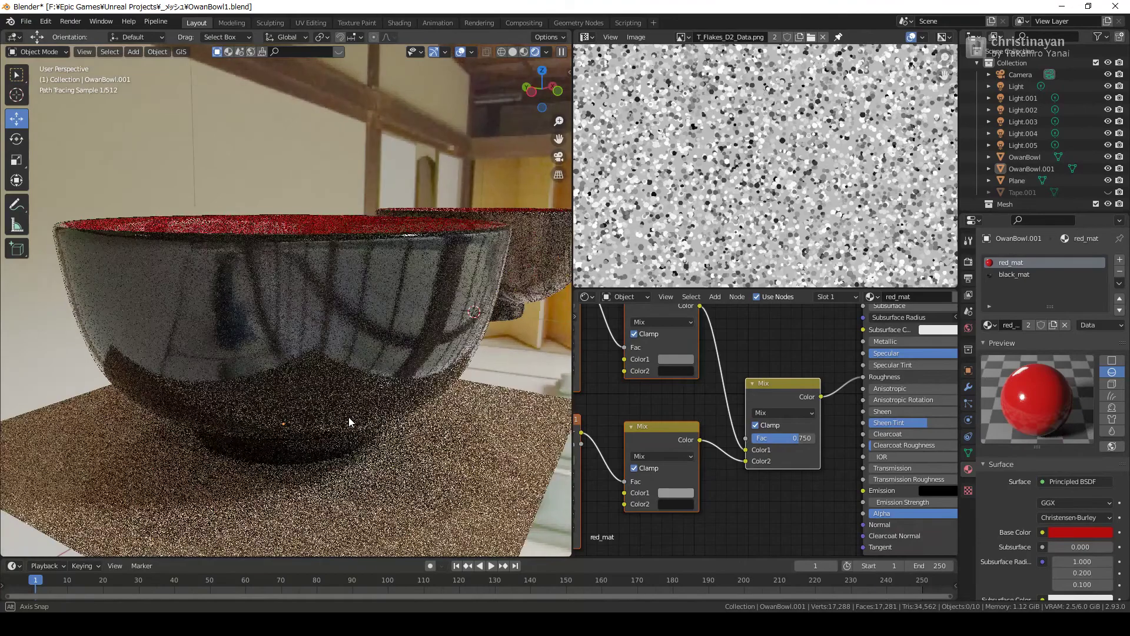
pyautogui.click(470, 488)
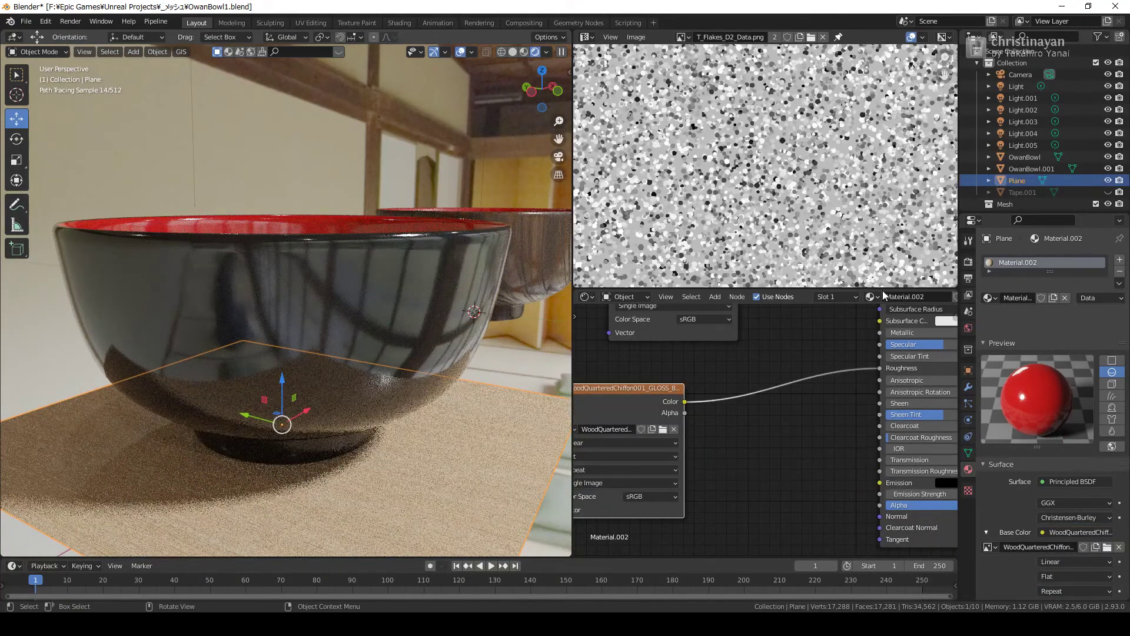
# Step: Scale the floor plane to 0.2 on X, Y and Z, then orbit to check it
pyautogui.click(968, 369)
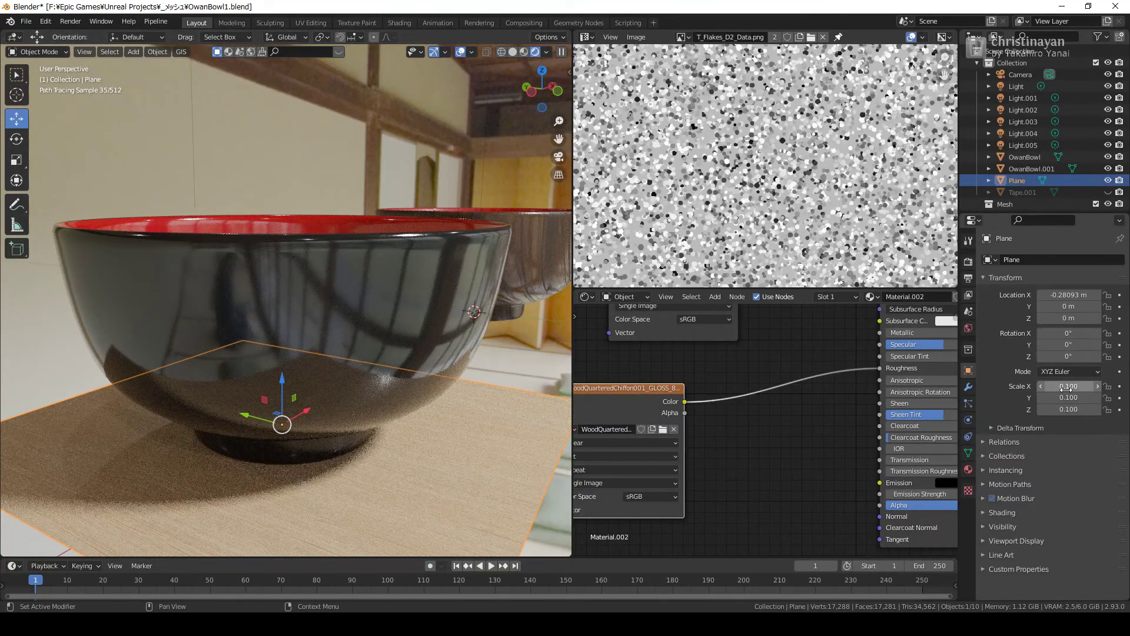
pyautogui.write('0.2')
pyautogui.press('Return')
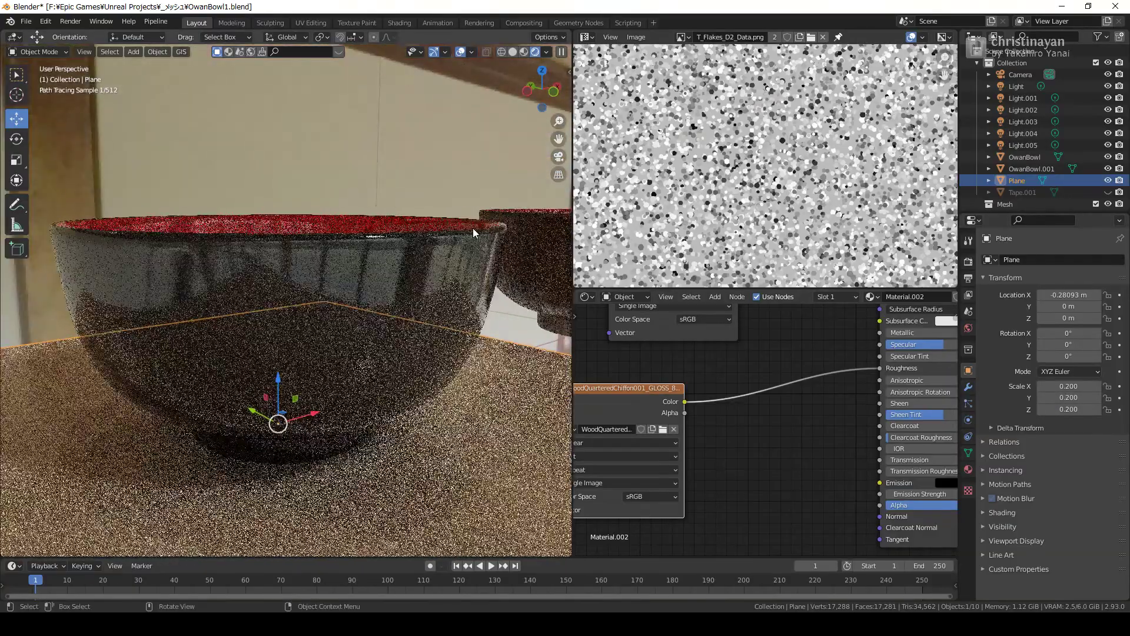
pyautogui.hotkey('alt', 'a')
pyautogui.moveTo(436, 425); pyautogui.dragTo(427, 466, button='middle')
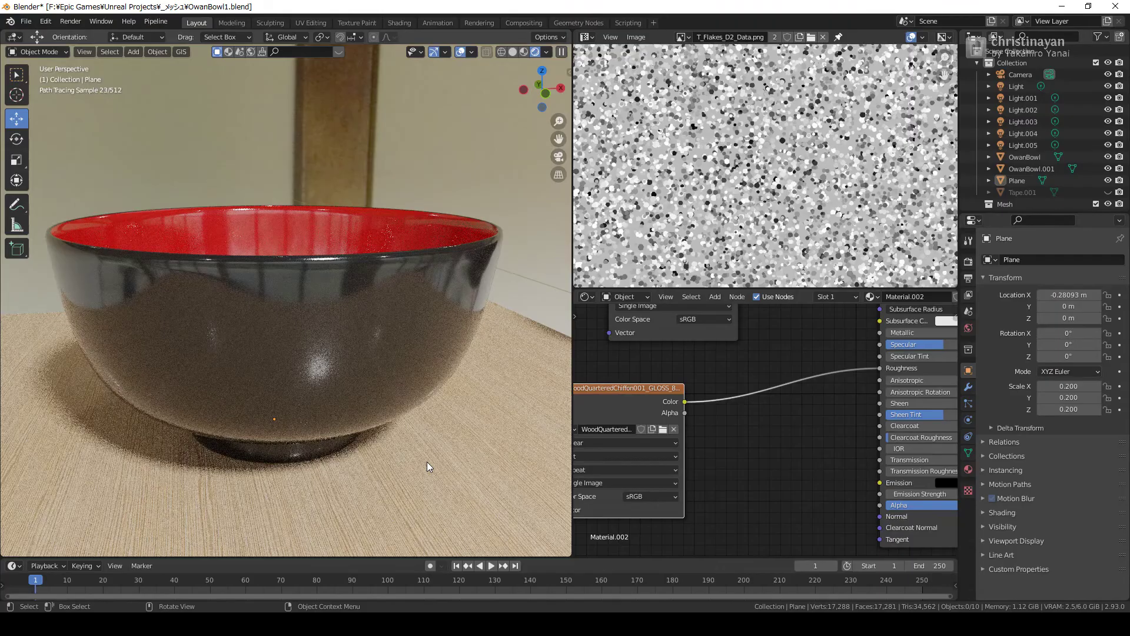
pyautogui.moveTo(428, 466); pyautogui.dragTo(357, 489, button='middle')
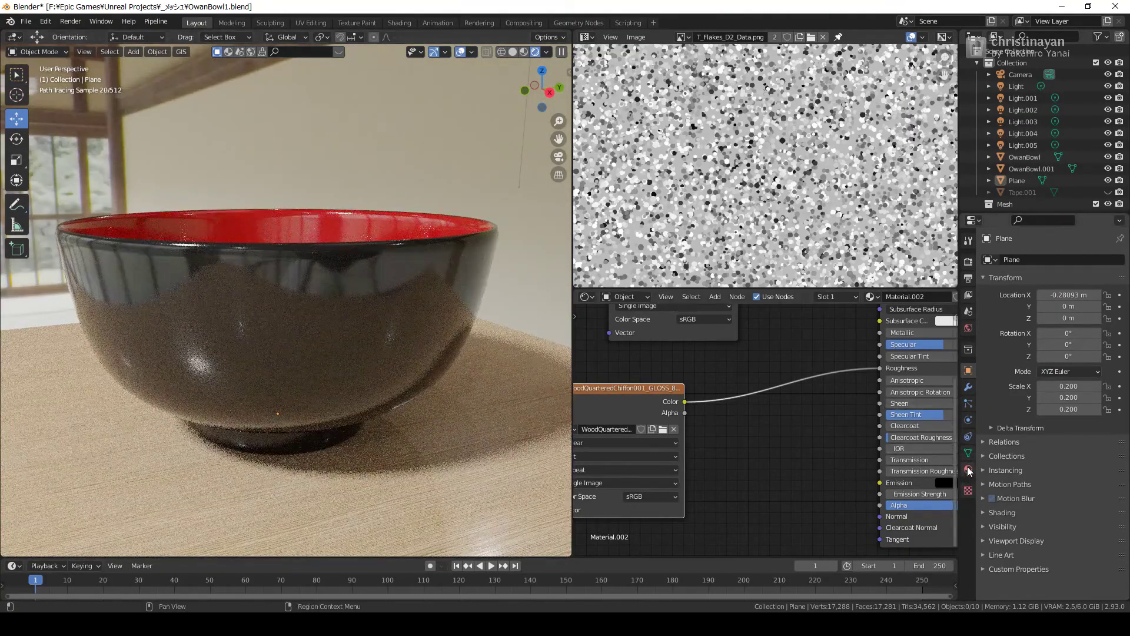
# Step: Make the plane a Shadow Catcher and untick its Glossy ray visibility, orbiting to review
pyautogui.click(983, 525)
pyautogui.scroll(-4, 999, 540)
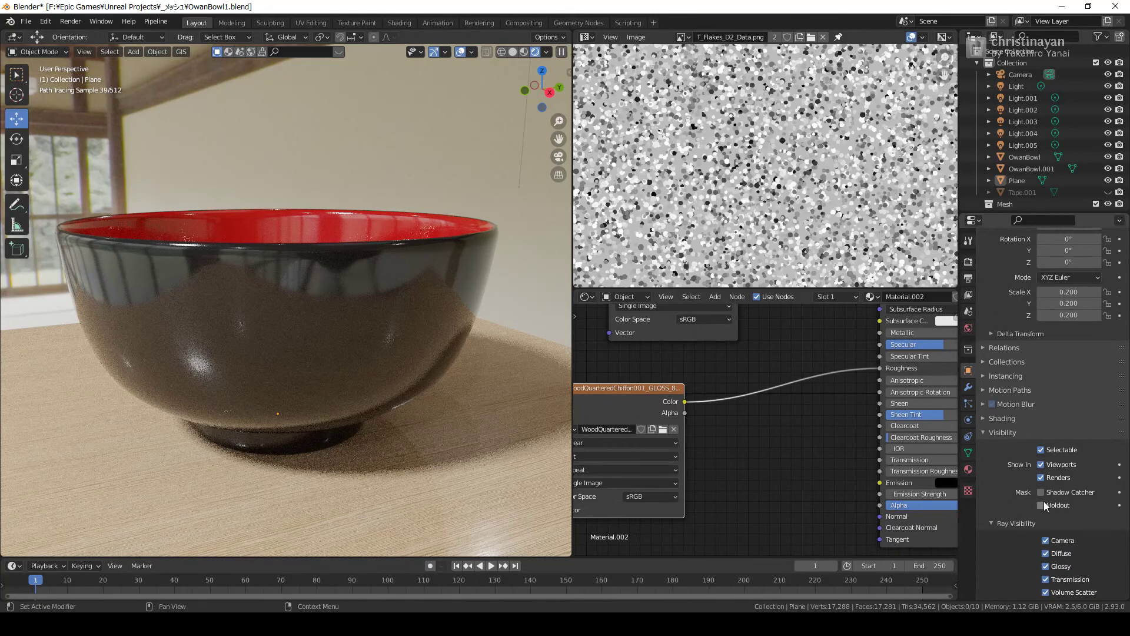
pyautogui.click(1040, 493)
pyautogui.moveTo(411, 506)
pyautogui.mouseDown(button='middle')
pyautogui.moveTo(449, 493)
pyautogui.moveTo(426, 508)
pyautogui.moveTo(380, 458)
pyautogui.moveTo(378, 496)
pyautogui.mouseUp(button='middle')
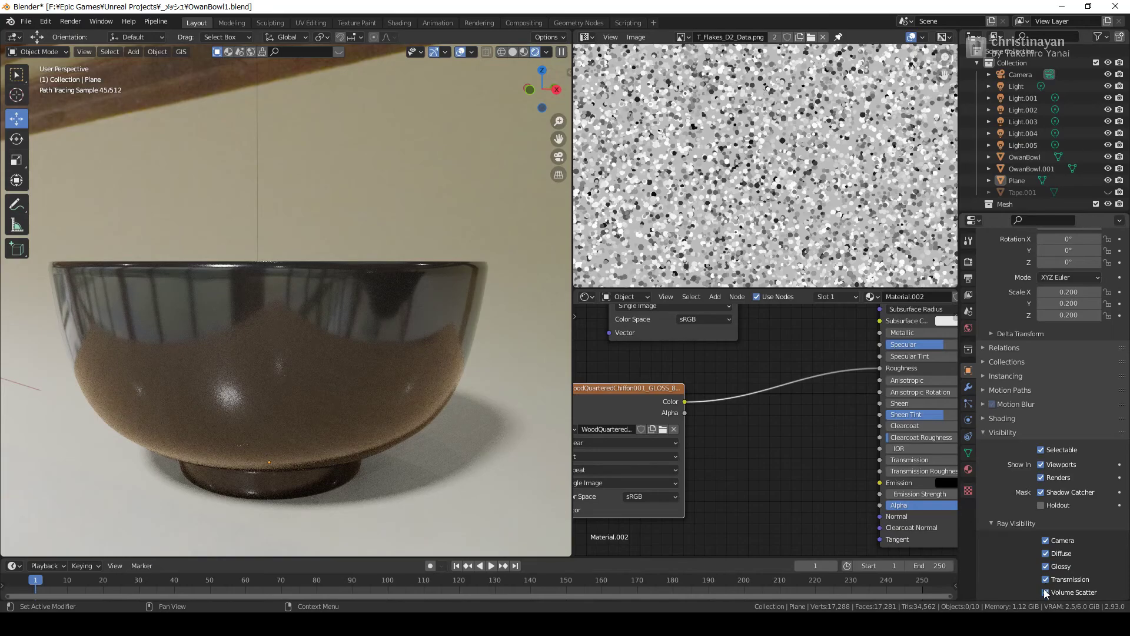
pyautogui.scroll(-3, 1045, 592)
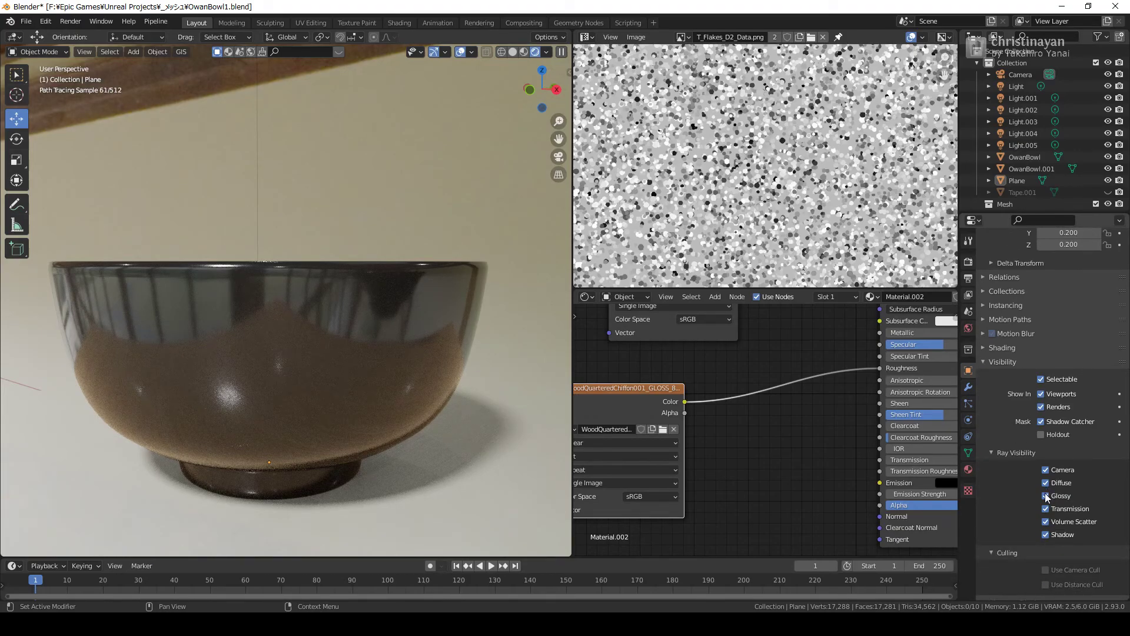
pyautogui.click(1046, 495)
pyautogui.moveTo(358, 493); pyautogui.dragTo(337, 509, button='middle')
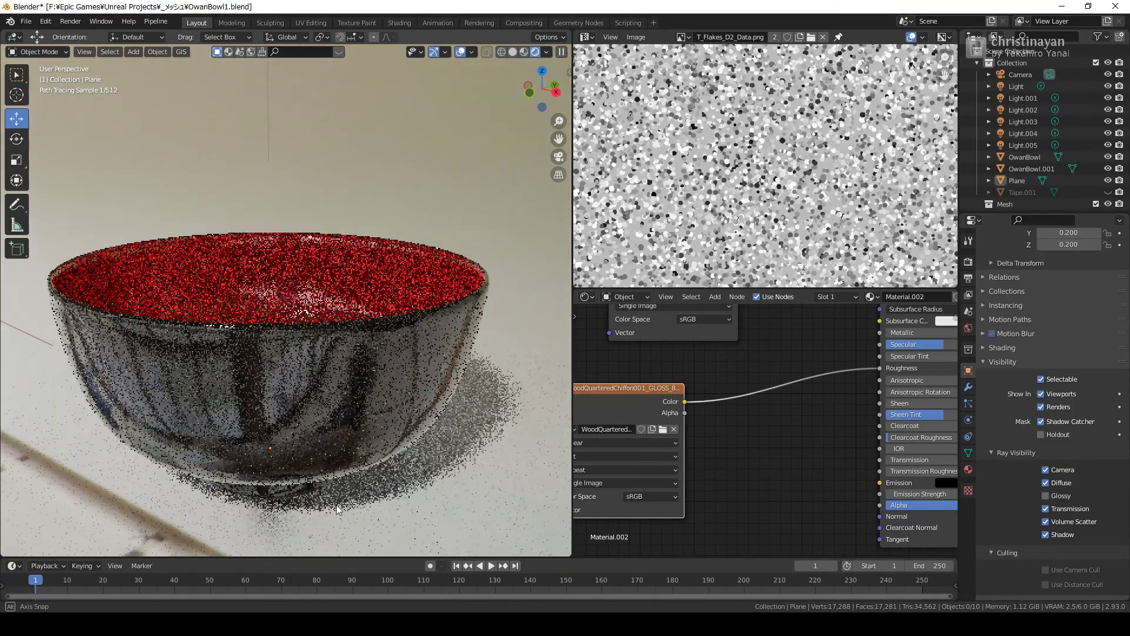
pyautogui.moveTo(337, 504)
pyautogui.mouseDown(button='middle')
pyautogui.moveTo(283, 486)
pyautogui.moveTo(242, 512)
pyautogui.moveTo(284, 512)
pyautogui.moveTo(361, 479)
pyautogui.moveTo(416, 494)
pyautogui.moveTo(320, 477)
pyautogui.moveTo(248, 510)
pyautogui.moveTo(198, 501)
pyautogui.mouseUp(button='middle')
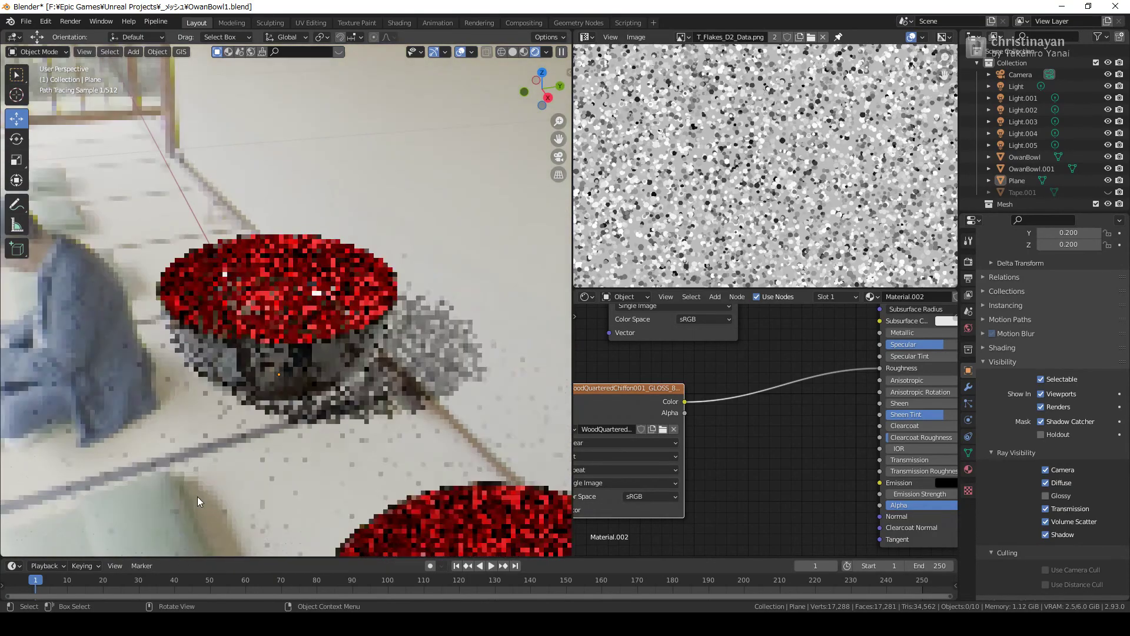
# Step: Lower the world HDRI strength to 1.000 and orbit to view the bowl
pyautogui.click(968, 329)
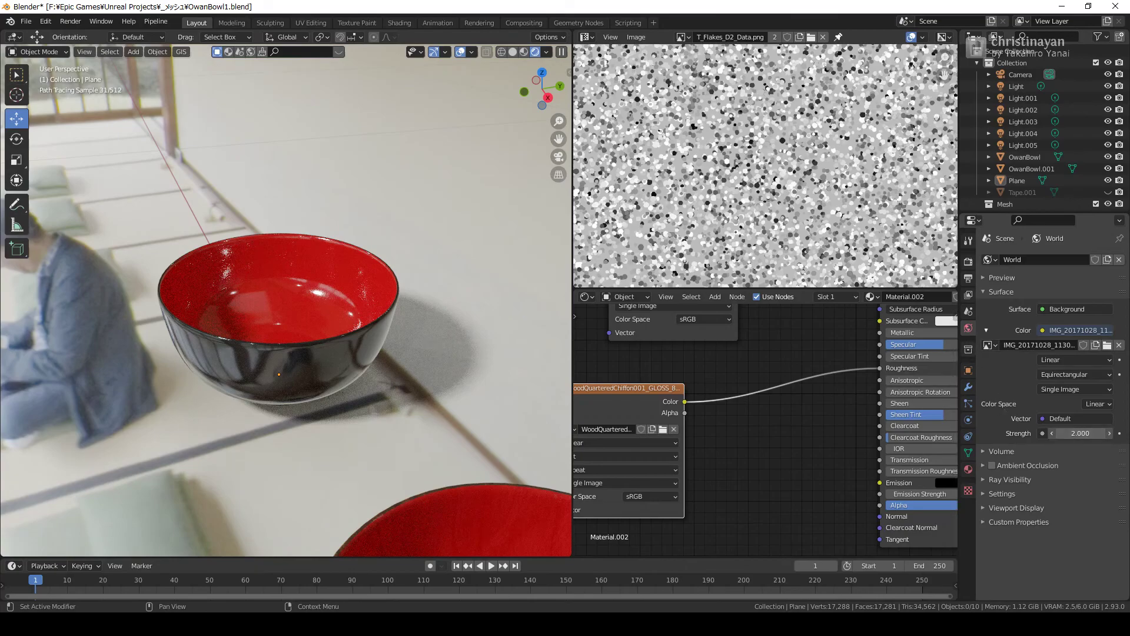
pyautogui.press('Return')
pyautogui.scroll(2, 353, 438)
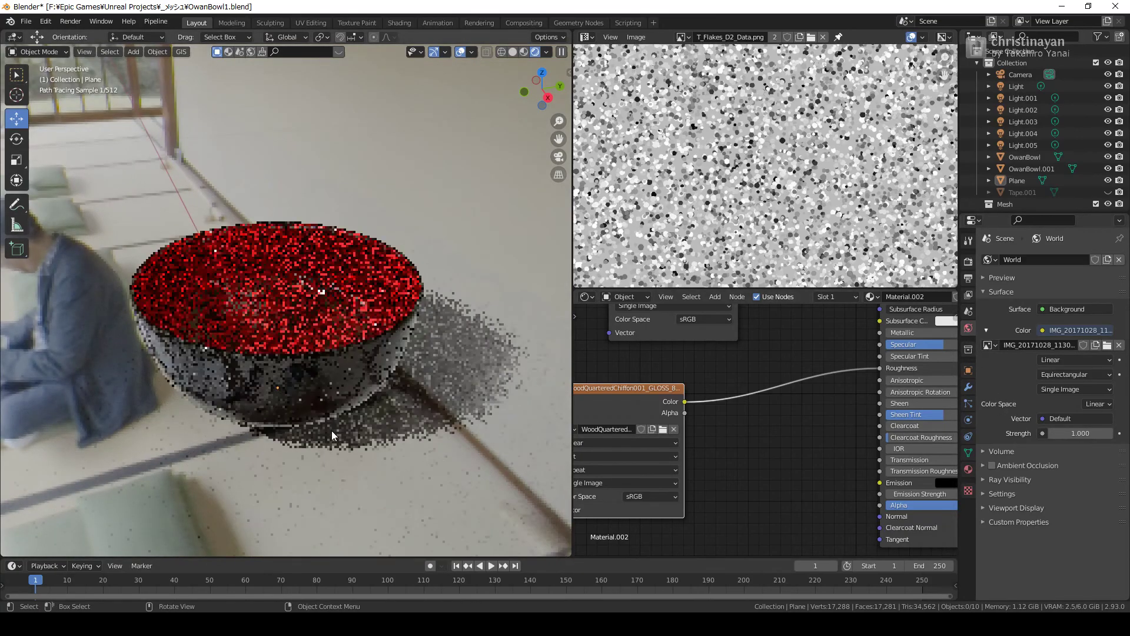
pyautogui.moveTo(333, 435); pyautogui.dragTo(327, 415, button='middle')
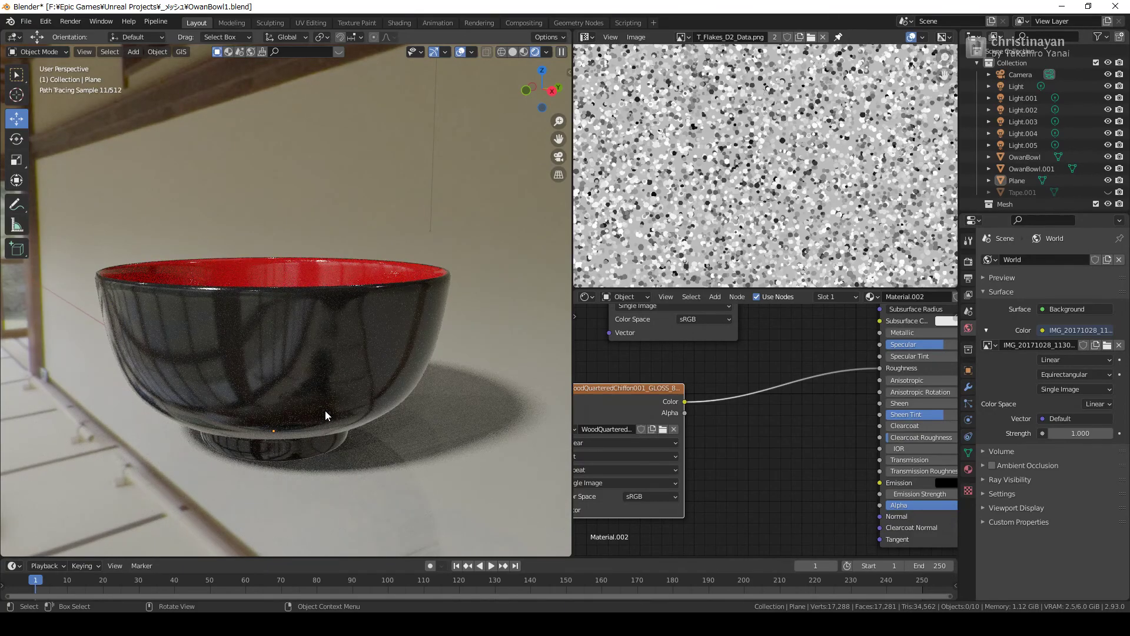
pyautogui.moveTo(329, 404)
pyautogui.mouseDown(button='middle')
pyautogui.moveTo(321, 444)
pyautogui.moveTo(330, 412)
pyautogui.mouseUp(button='middle')
# Step: Move Light.005 to Y -2 m, Z 2 m
pyautogui.click(1018, 146)
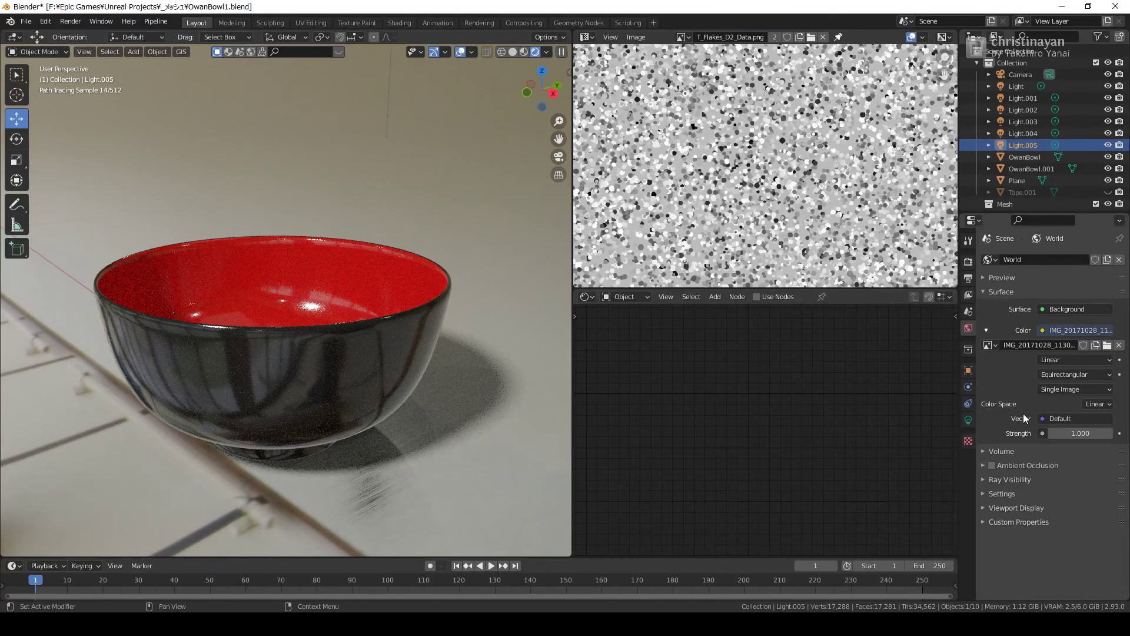
pyautogui.click(967, 370)
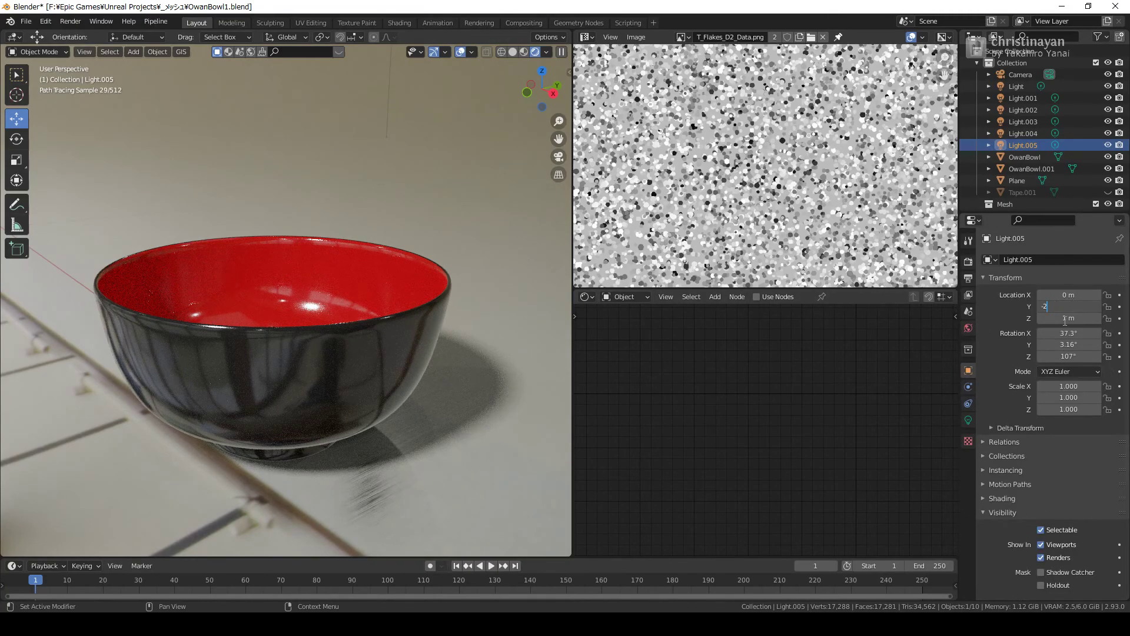
pyautogui.press('Tab')
pyautogui.write('2')
pyautogui.press('Return')
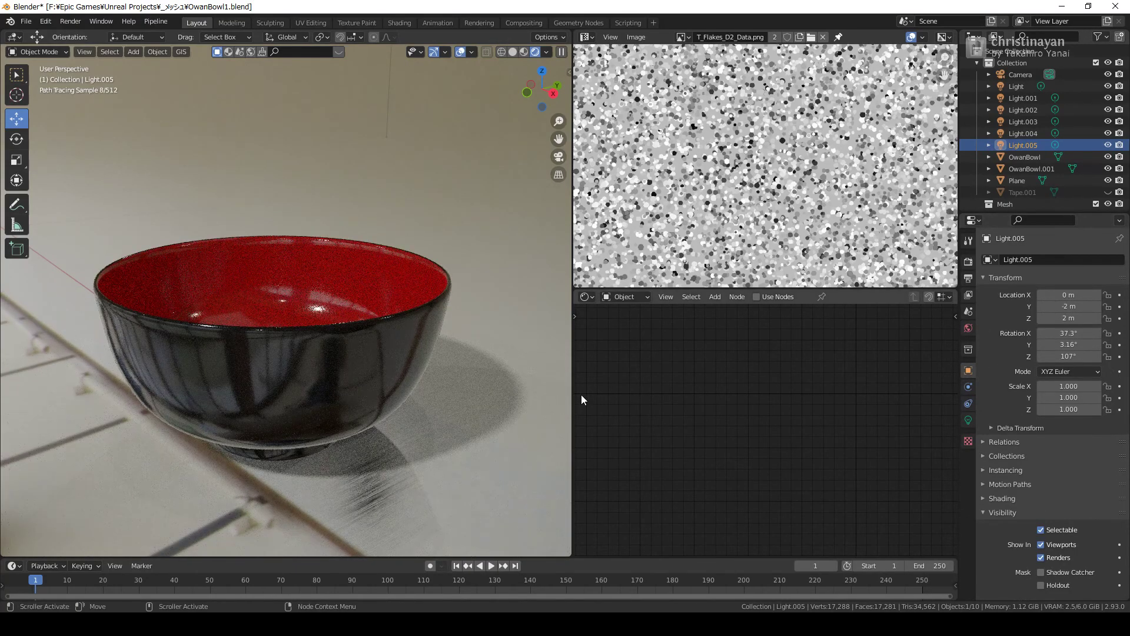
# Step: Orbit around both bowls against the room and select OwanBowl.001
pyautogui.moveTo(395, 412)
pyautogui.mouseDown(button='middle')
pyautogui.moveTo(309, 419)
pyautogui.moveTo(285, 443)
pyautogui.moveTo(274, 409)
pyautogui.mouseUp(button='middle')
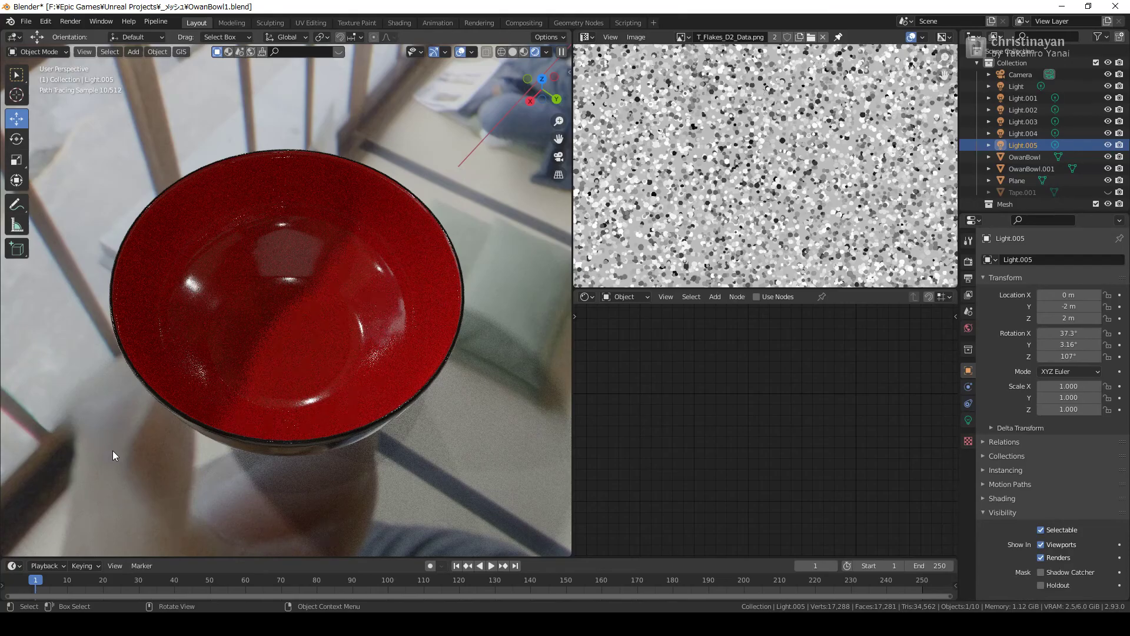
pyautogui.moveTo(113, 448); pyautogui.dragTo(192, 429, button='middle')
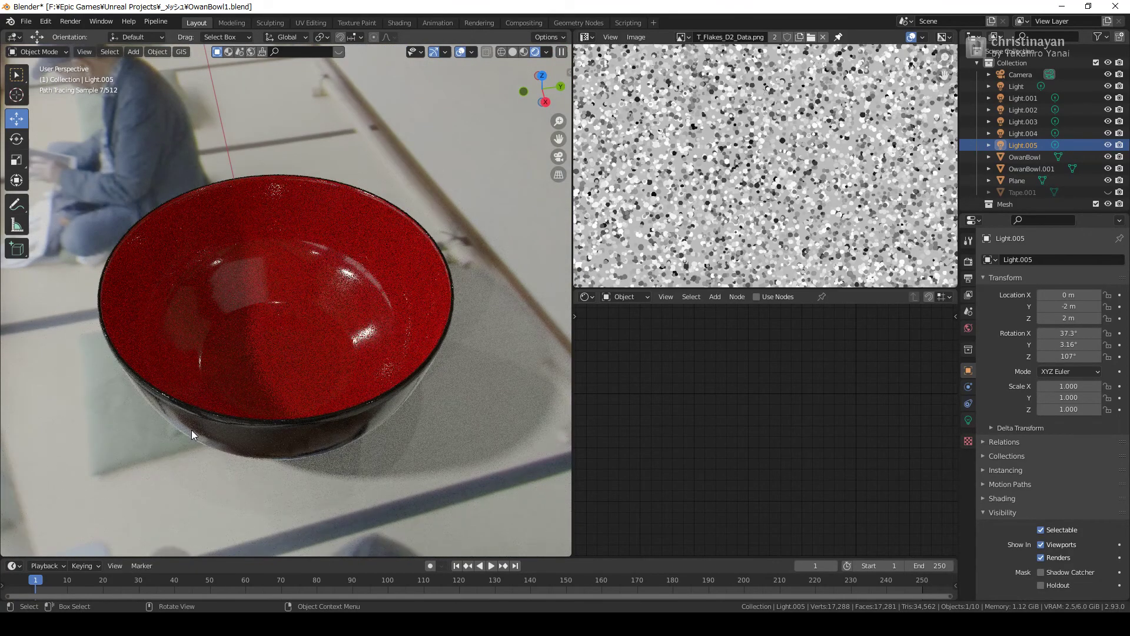
pyautogui.moveTo(192, 430); pyautogui.dragTo(240, 379, button='middle')
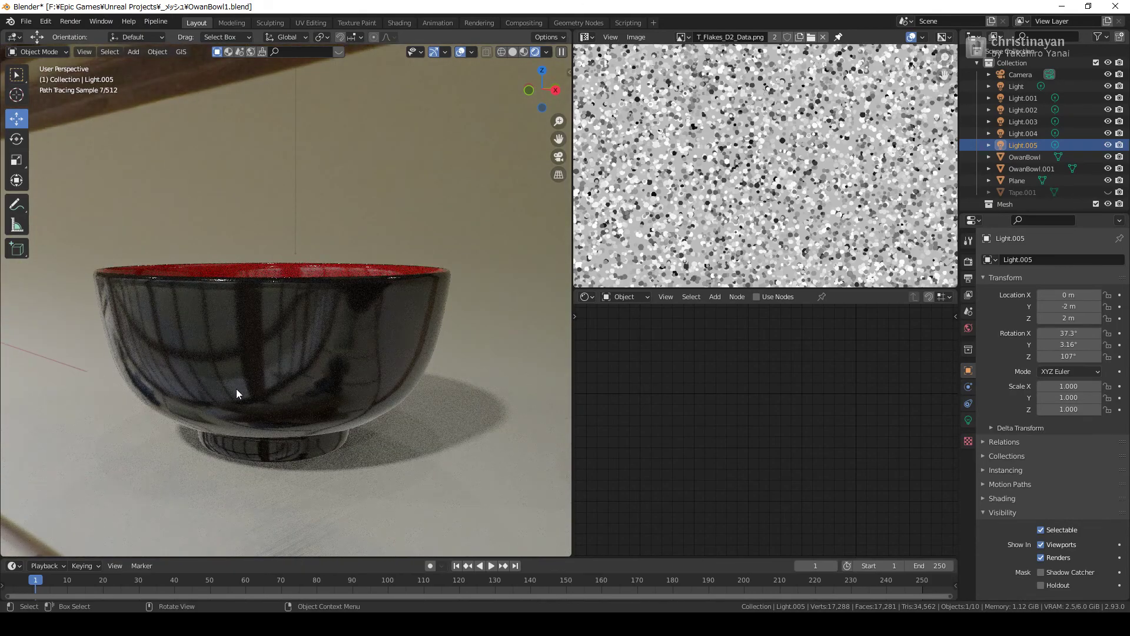
pyautogui.moveTo(235, 390)
pyautogui.mouseDown(button='middle')
pyautogui.moveTo(284, 391)
pyautogui.moveTo(256, 415)
pyautogui.moveTo(269, 414)
pyautogui.mouseUp(button='middle')
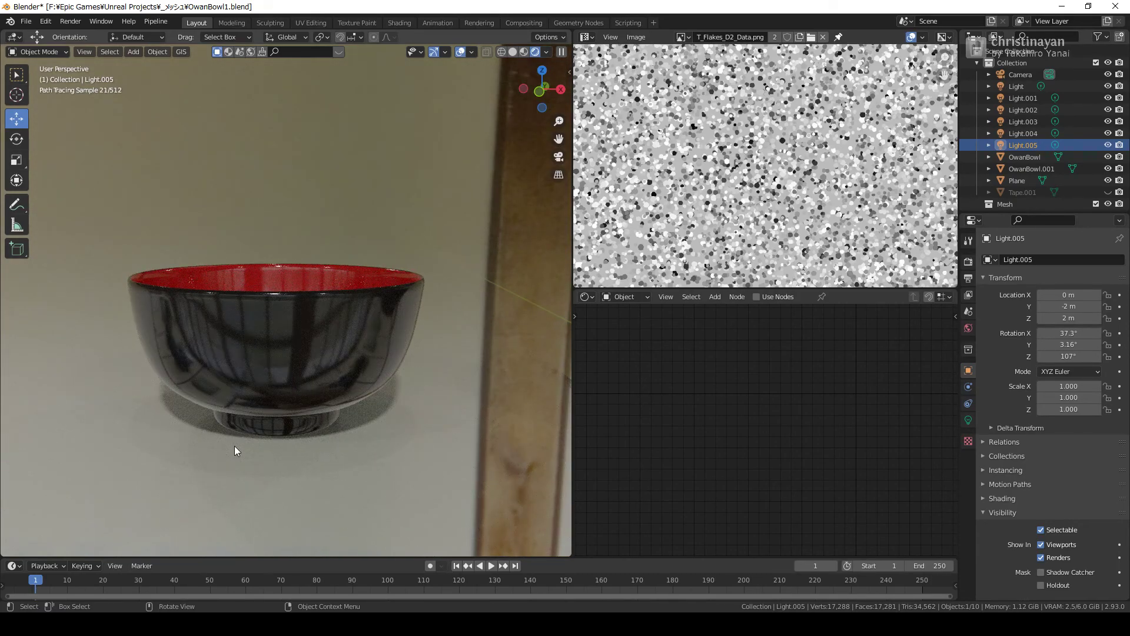
pyautogui.moveTo(277, 462); pyautogui.dragTo(346, 471, button='middle')
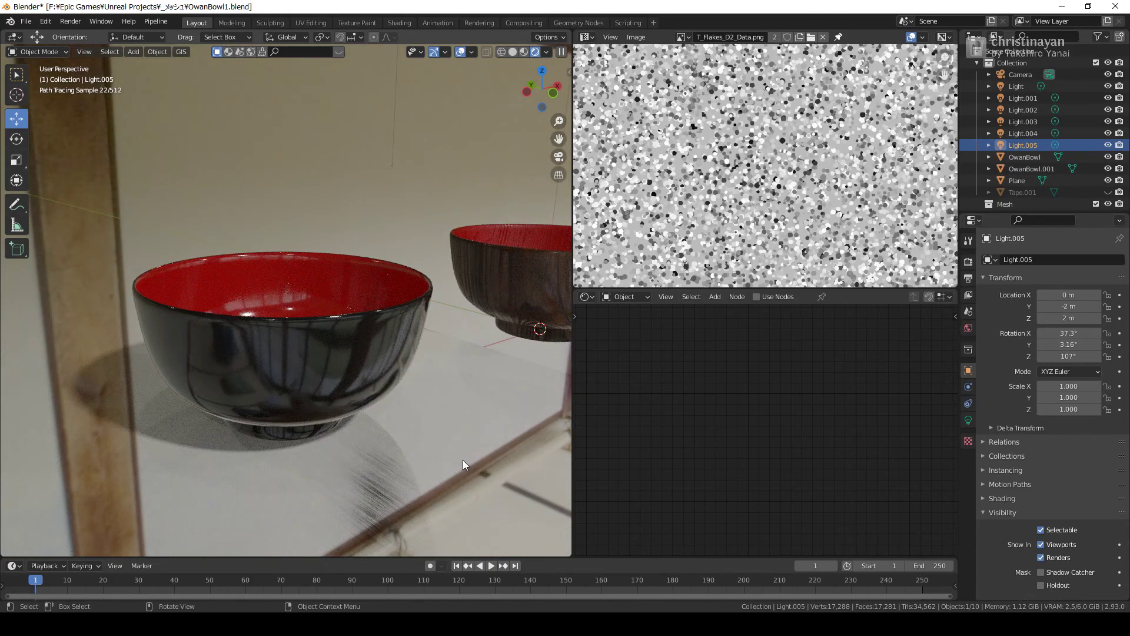
pyautogui.moveTo(456, 460)
pyautogui.mouseDown(button='middle')
pyautogui.moveTo(444, 454)
pyautogui.moveTo(397, 522)
pyautogui.mouseUp(button='middle')
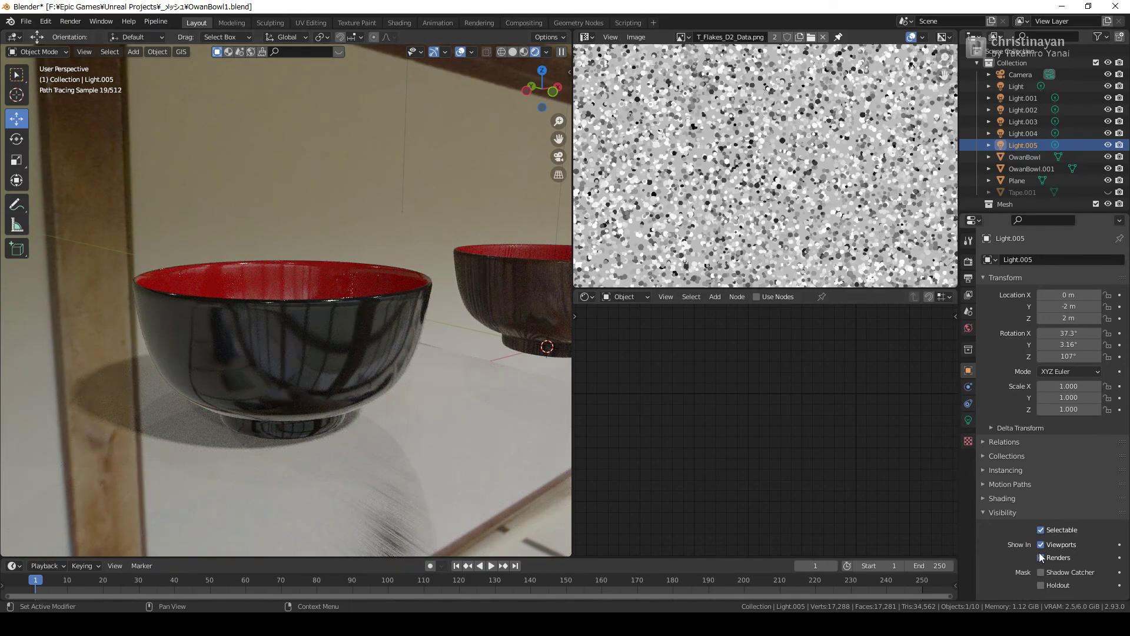
pyautogui.scroll(-5, 1042, 559)
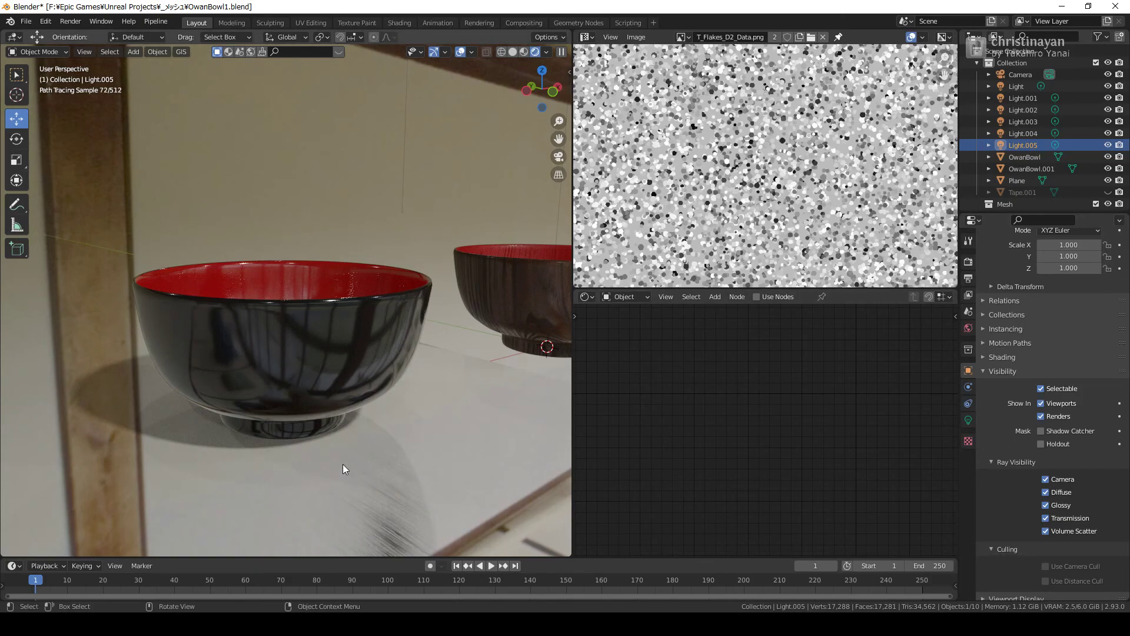
pyautogui.scroll(2, 343, 465)
pyautogui.scroll(1, 380, 496)
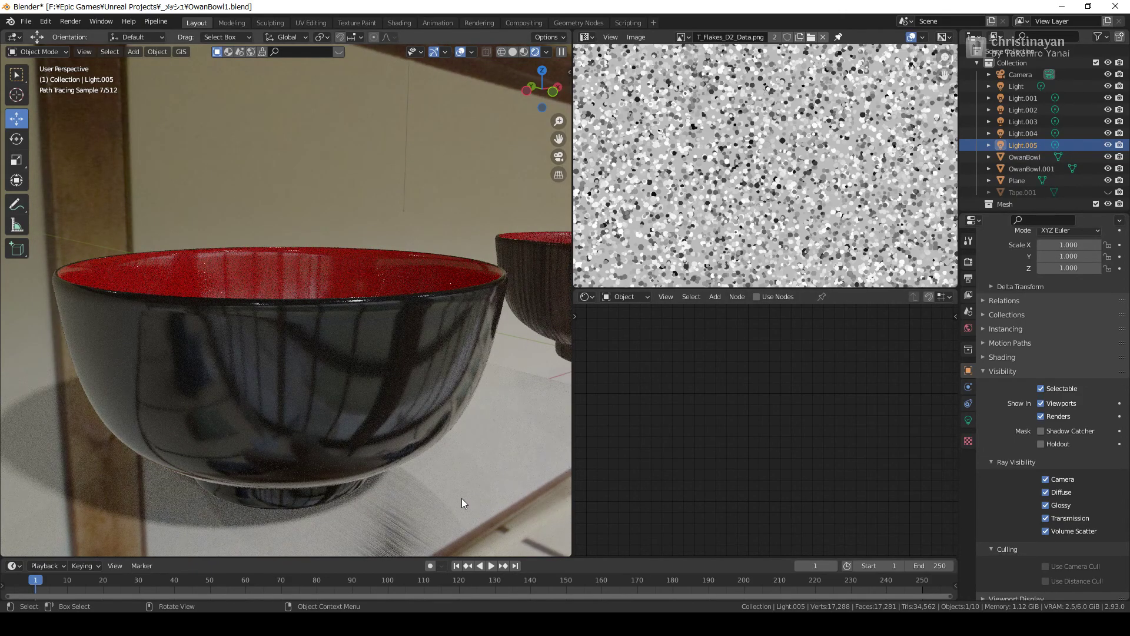
pyautogui.click(380, 393)
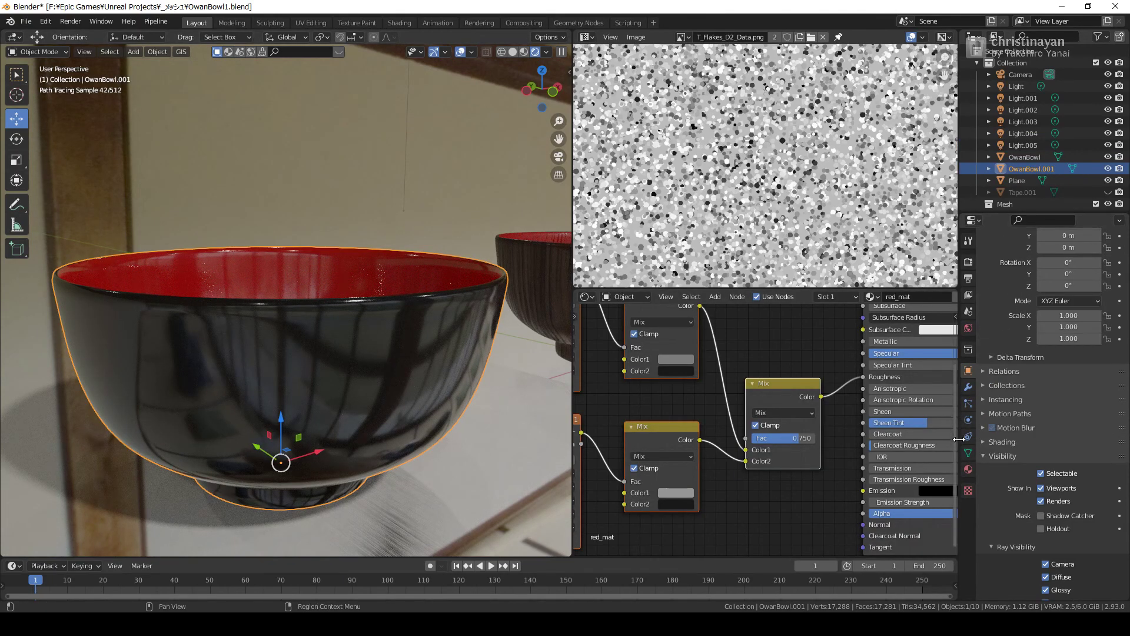
pyautogui.click(968, 469)
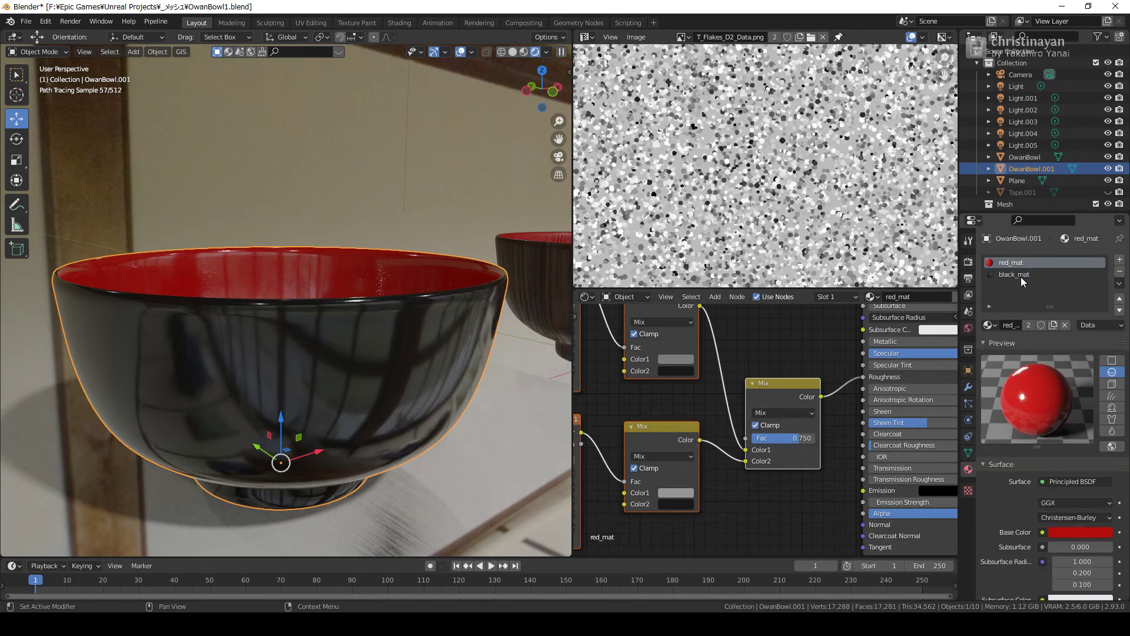
pyautogui.click(1013, 274)
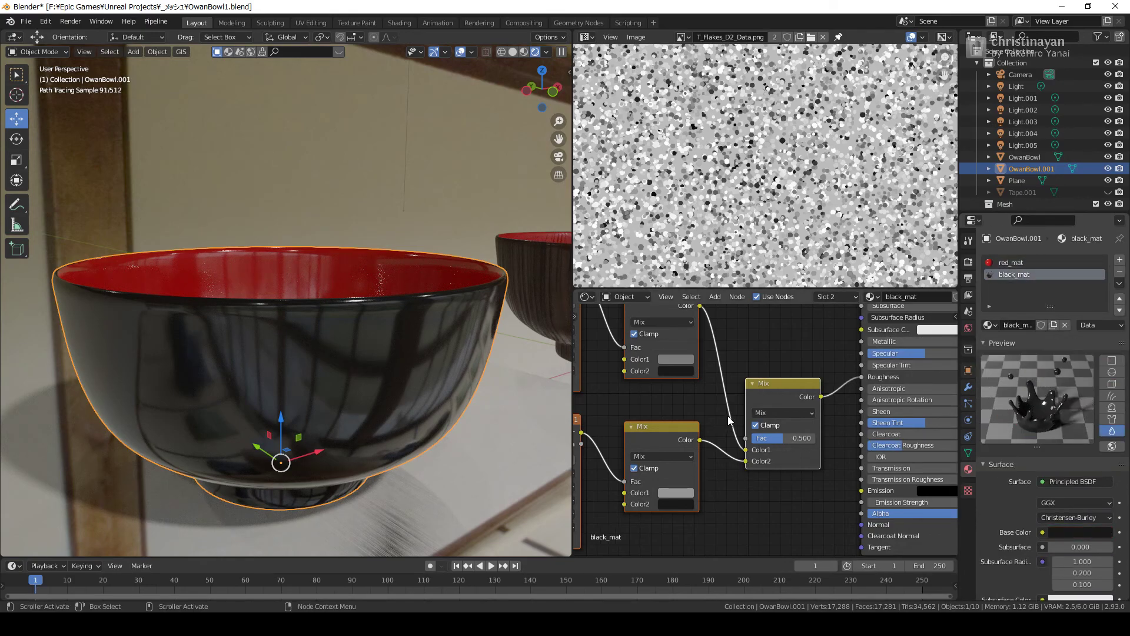
pyautogui.click(500, 419)
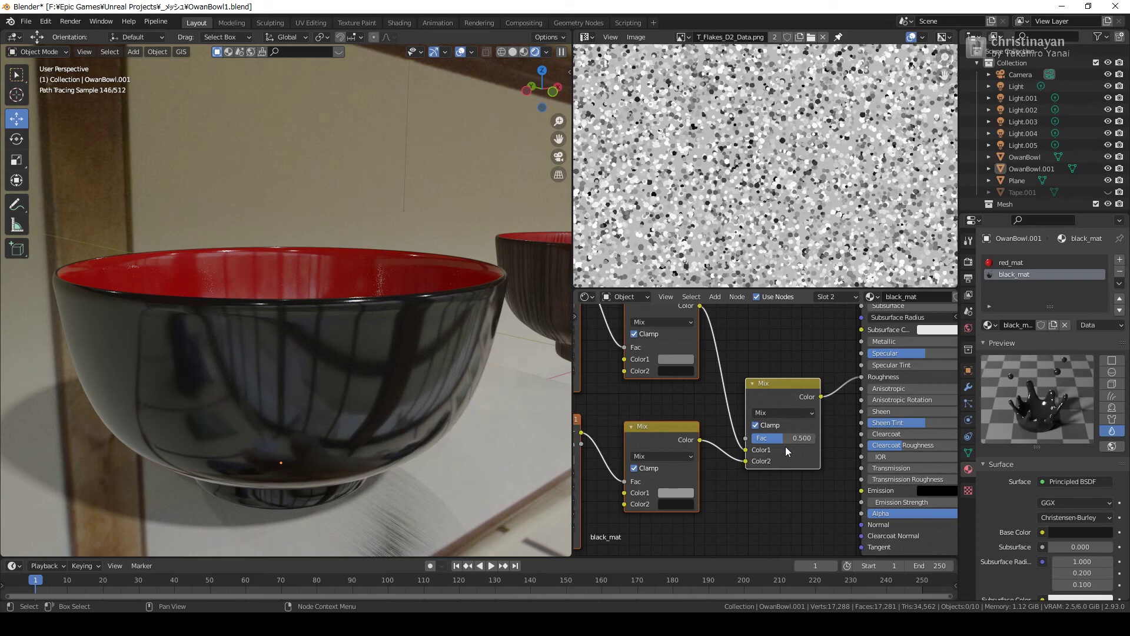
pyautogui.click(1016, 144)
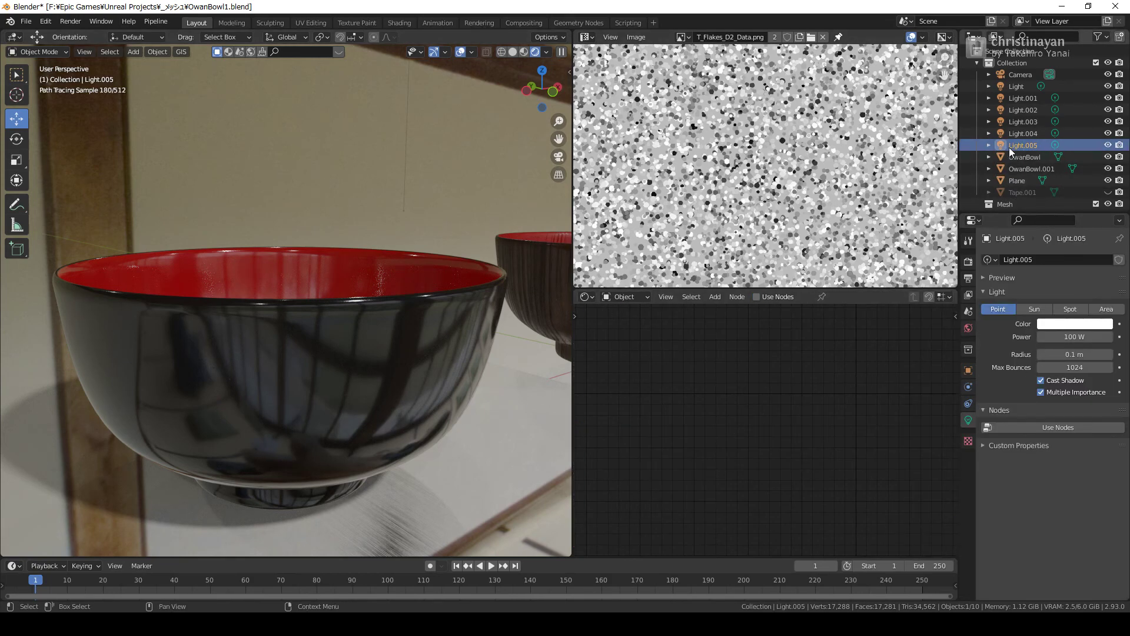
# Step: Move Light.005 to Y -2 m, Z 0.5 m
pyautogui.click(968, 371)
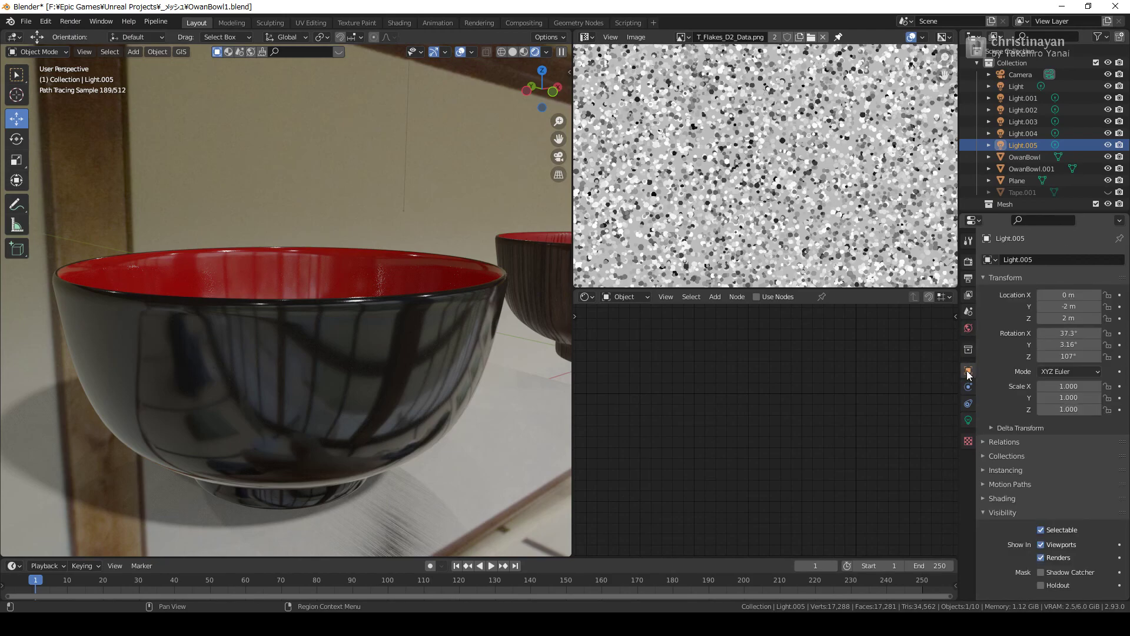
pyautogui.click(1062, 319)
pyautogui.write('0.5')
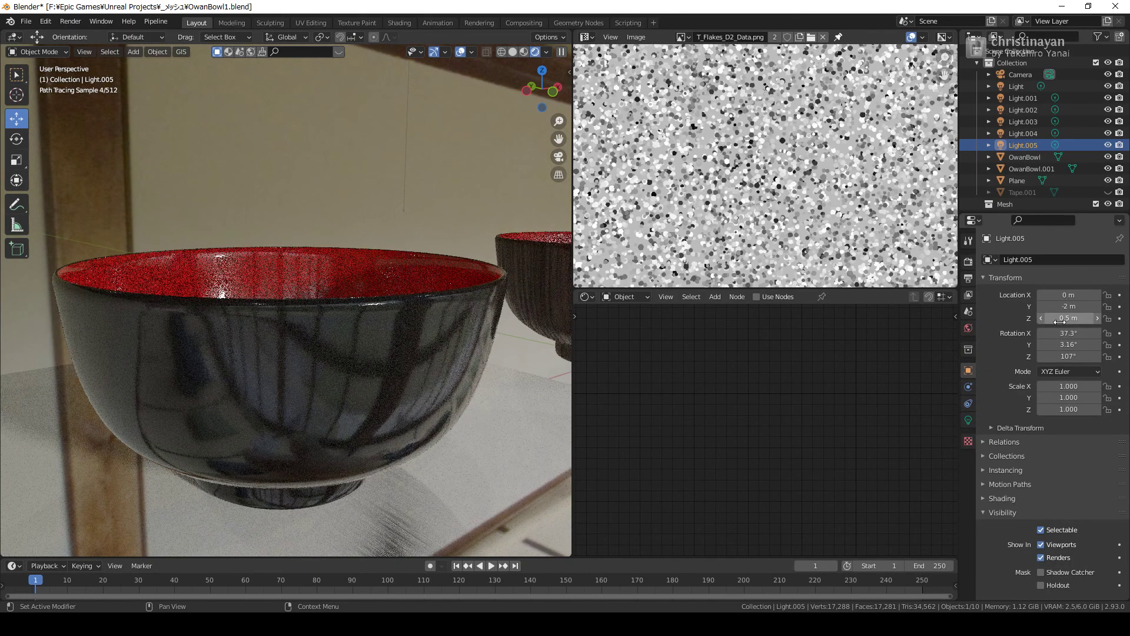
pyautogui.press('Return')
pyautogui.moveTo(490, 340); pyautogui.dragTo(454, 343, button='middle')
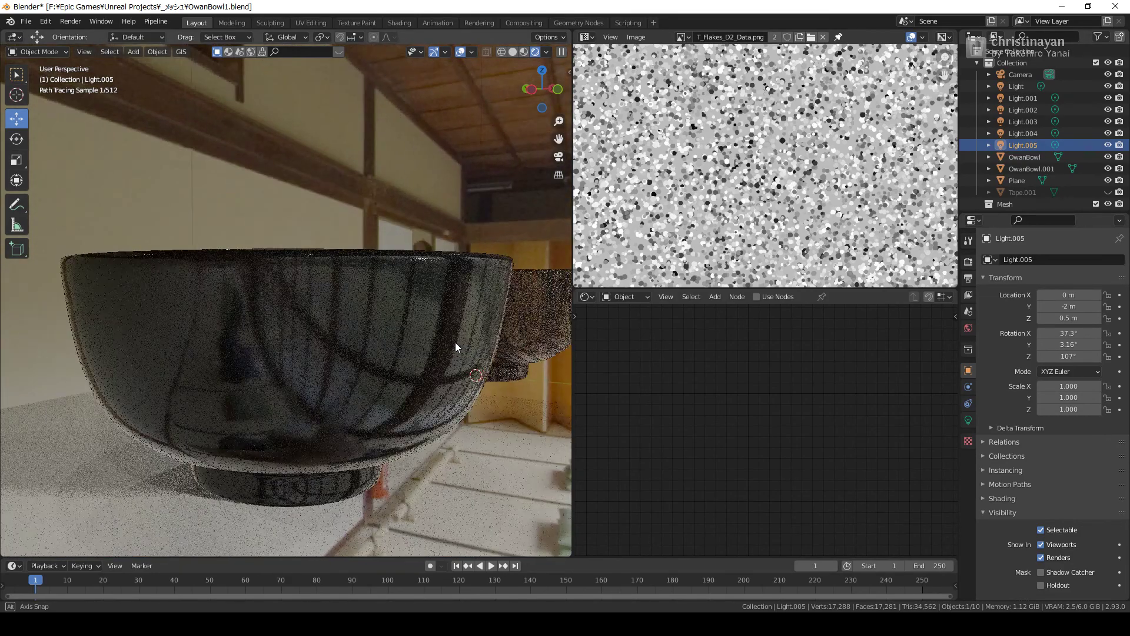
# Step: Unhide Tape.001 and turn off the plane's Shadow Catcher, restoring Glossy visibility
pyautogui.click(1107, 192)
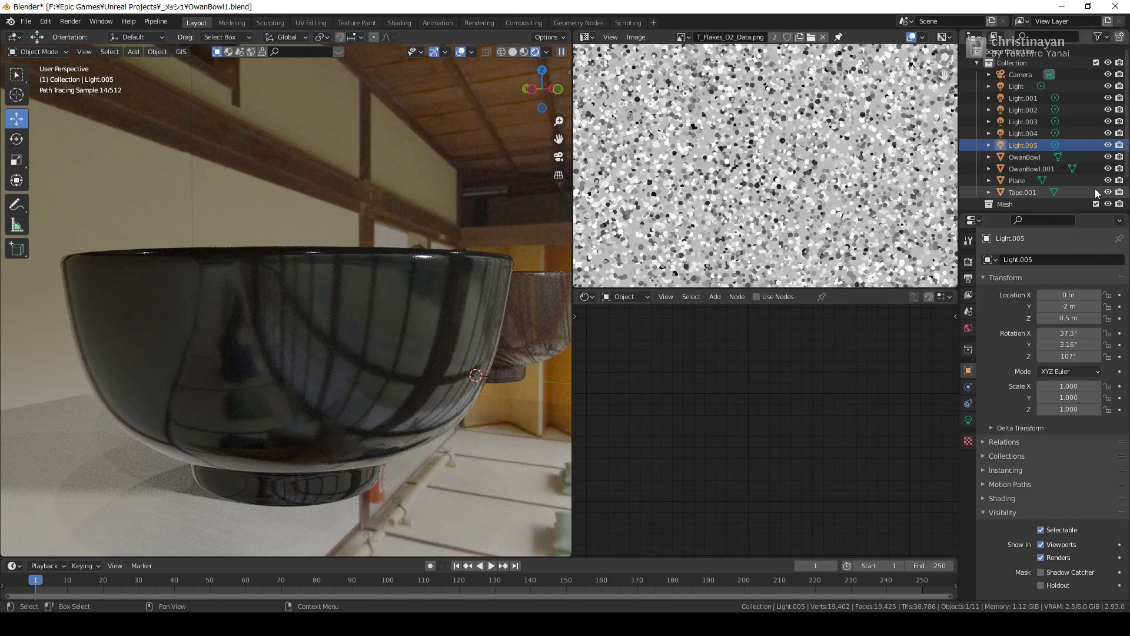
pyautogui.click(1041, 181)
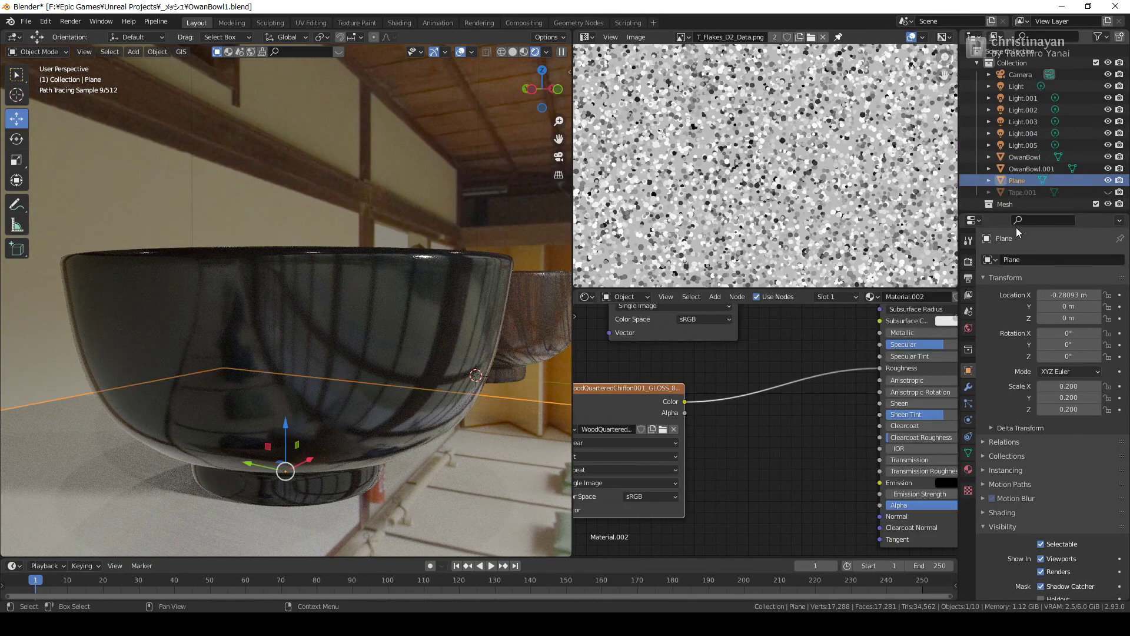
pyautogui.scroll(-4, 1047, 563)
pyautogui.click(1045, 566)
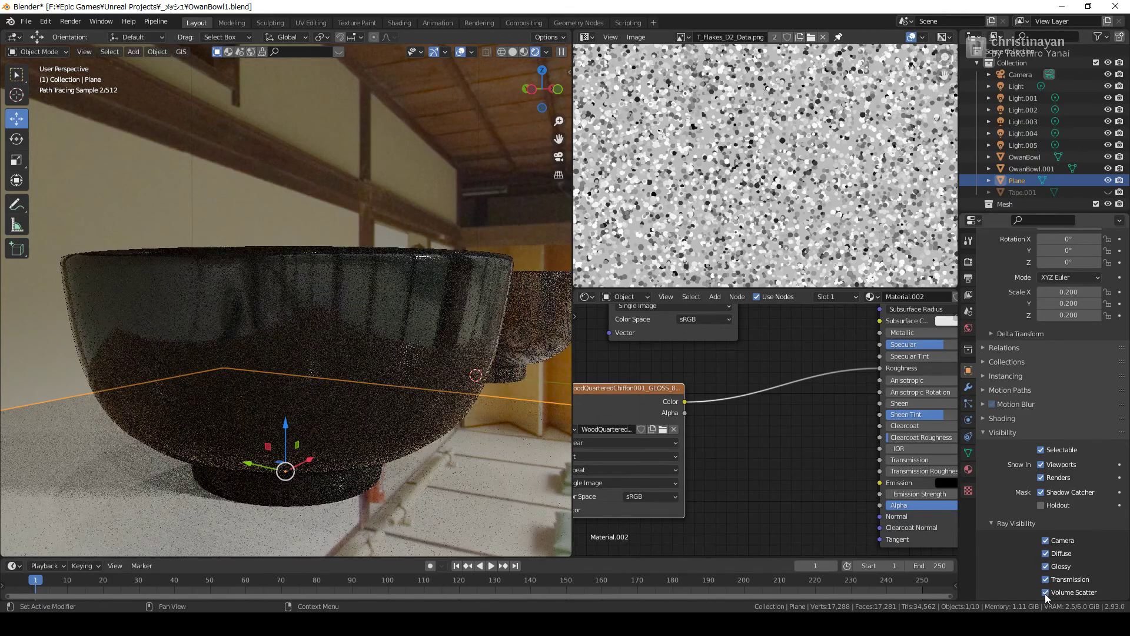
pyautogui.scroll(-2, 1046, 574)
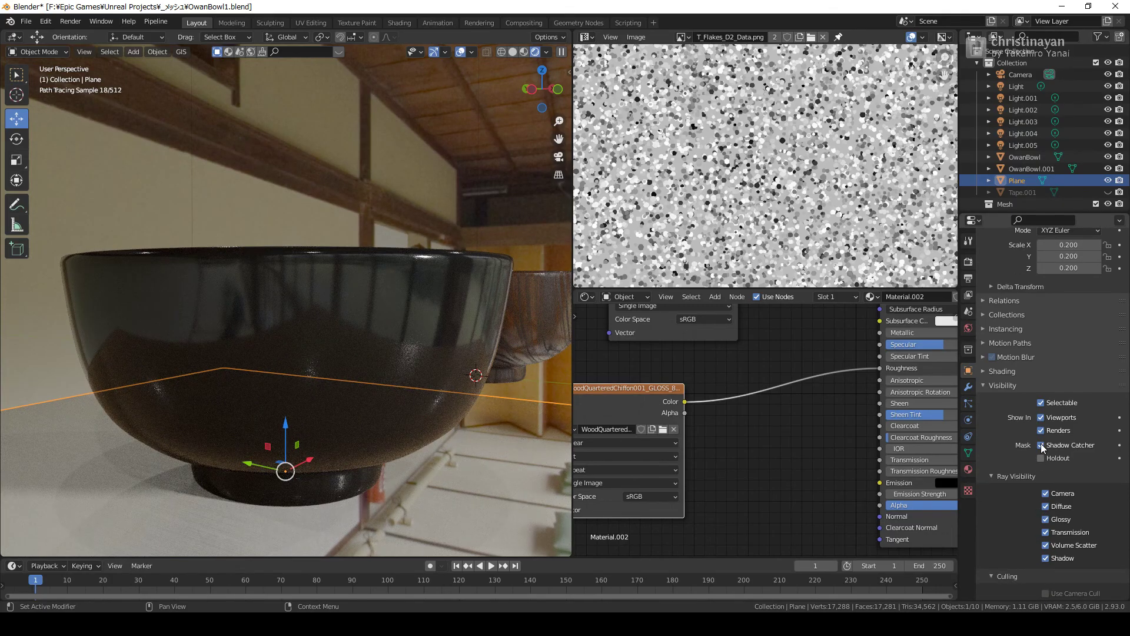
pyautogui.click(1040, 446)
pyautogui.moveTo(353, 412)
pyautogui.mouseDown(button='middle')
pyautogui.moveTo(420, 441)
pyautogui.moveTo(368, 452)
pyautogui.moveTo(225, 443)
pyautogui.moveTo(361, 450)
pyautogui.mouseUp(button='middle')
pyautogui.hotkey('alt', 'a')
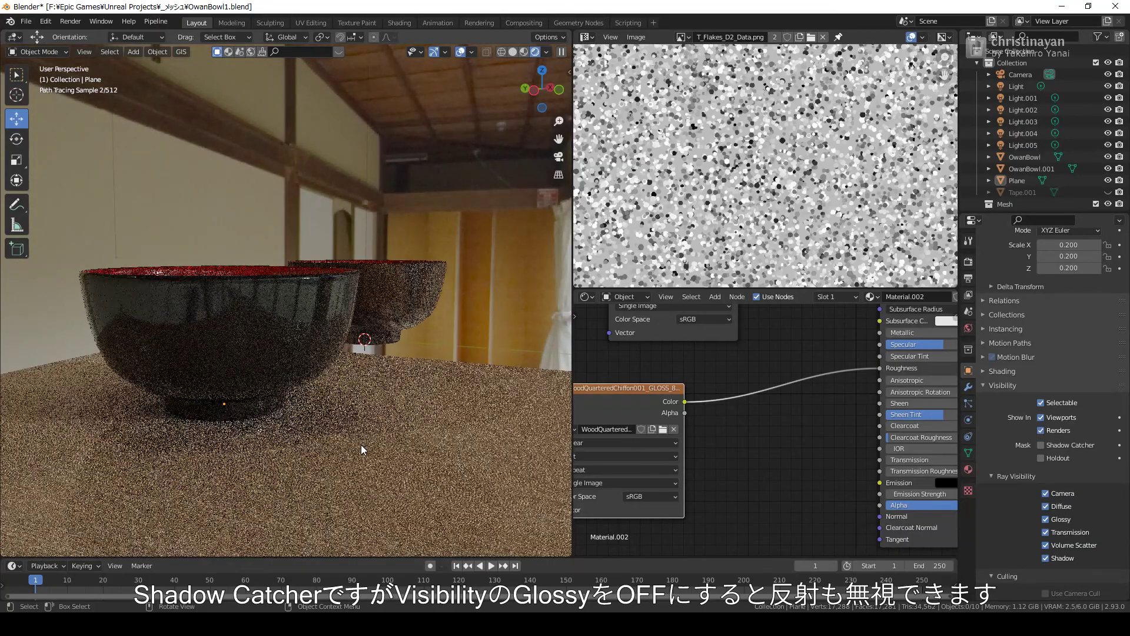
pyautogui.scroll(1, 361, 450)
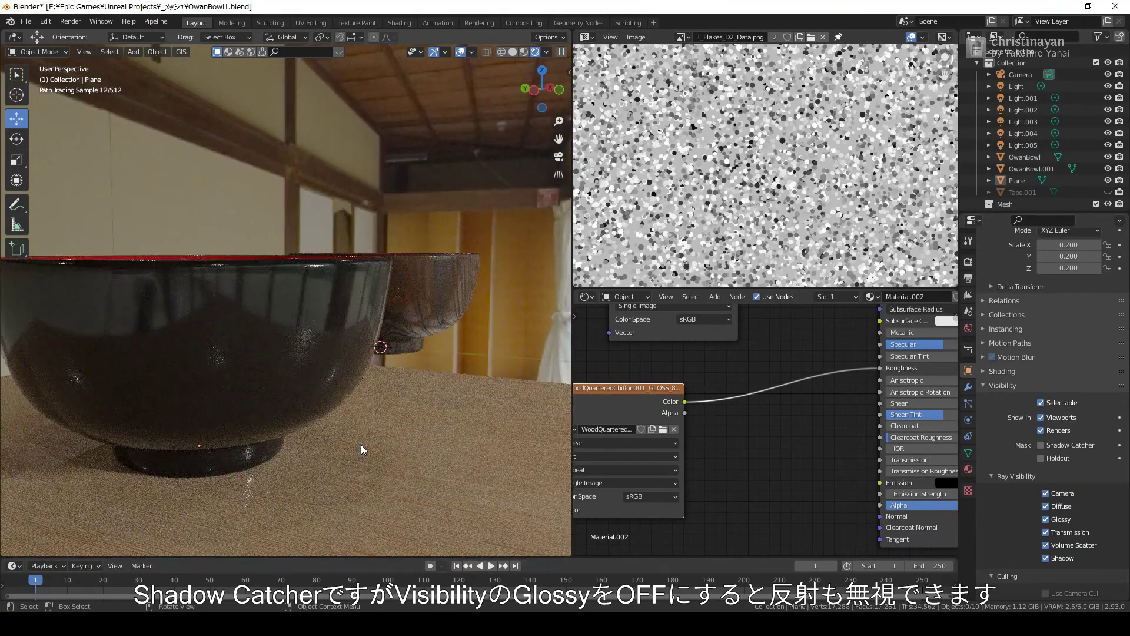
pyautogui.moveTo(361, 444); pyautogui.dragTo(372, 442, button='middle')
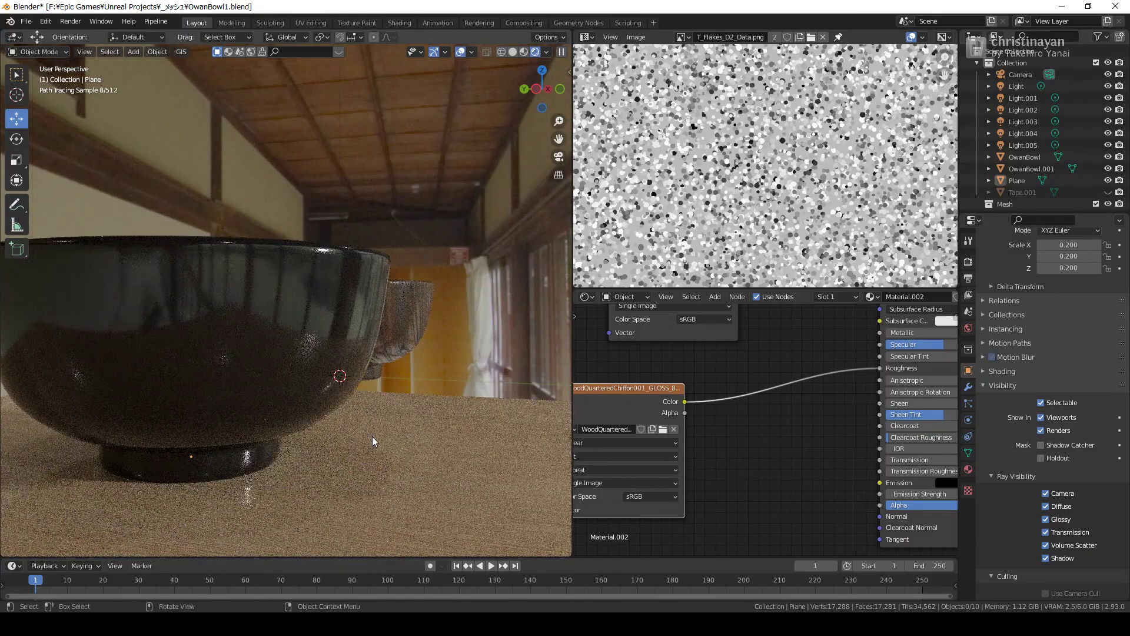
pyautogui.scroll(2, 372, 453)
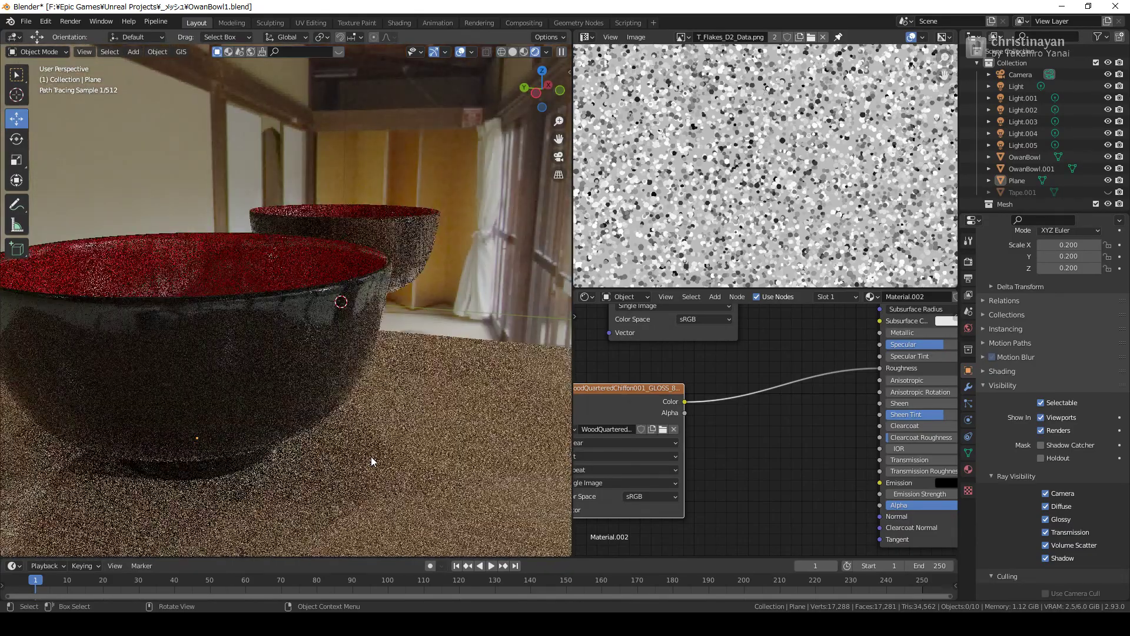
pyautogui.scroll(2, 372, 460)
pyautogui.scroll(2, 372, 461)
pyautogui.scroll(2, 372, 461)
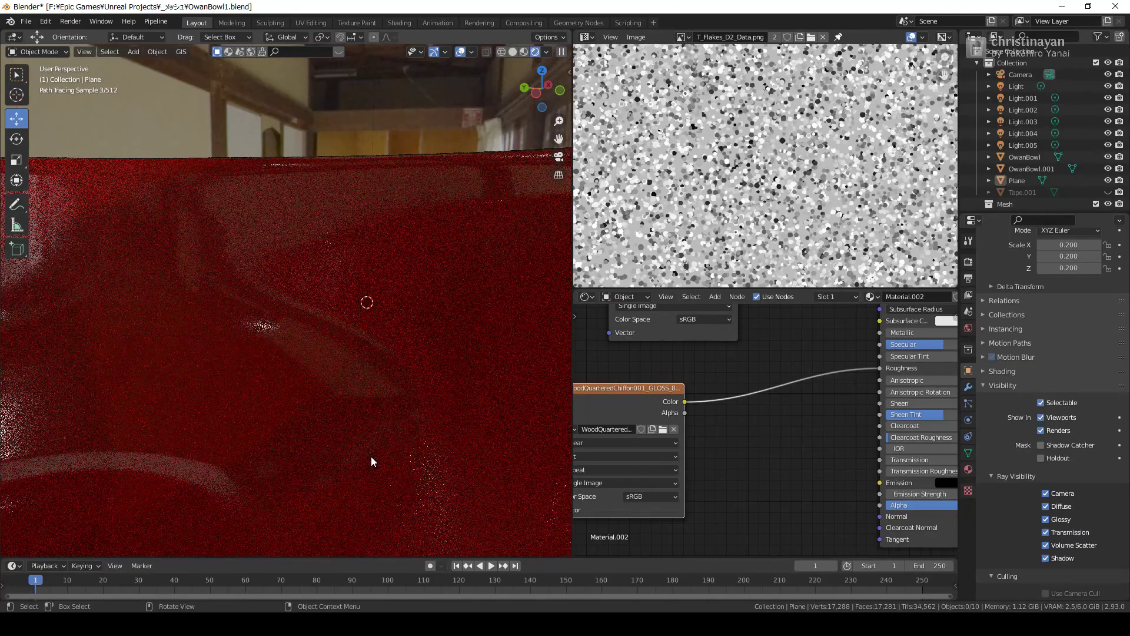
pyautogui.scroll(-1, 372, 461)
pyautogui.scroll(-2, 372, 460)
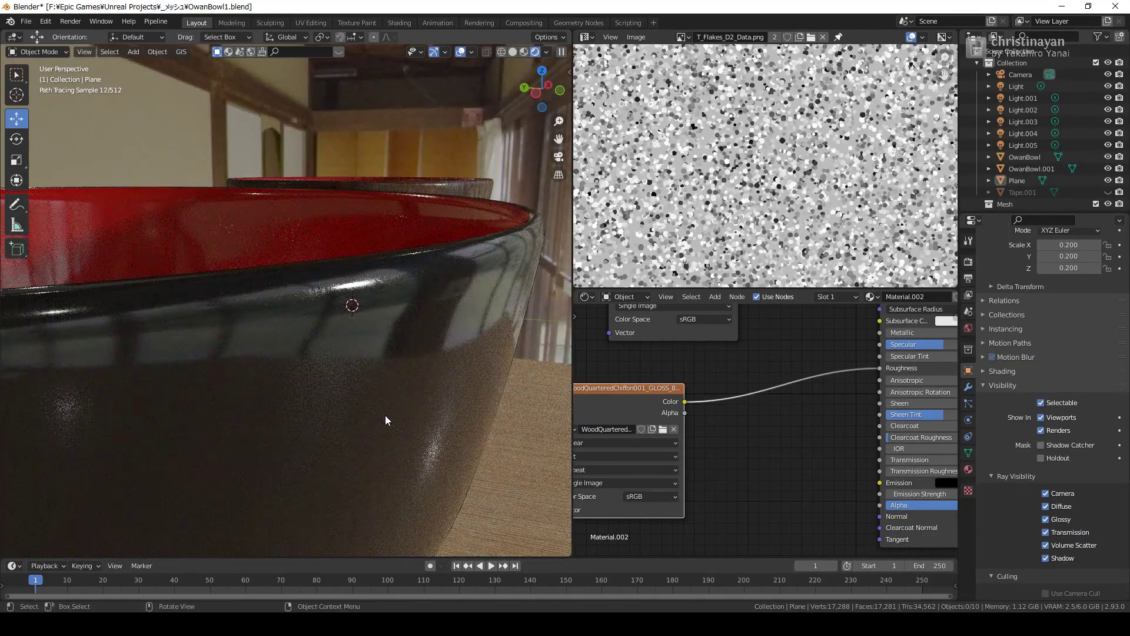
pyautogui.scroll(2, 385, 419)
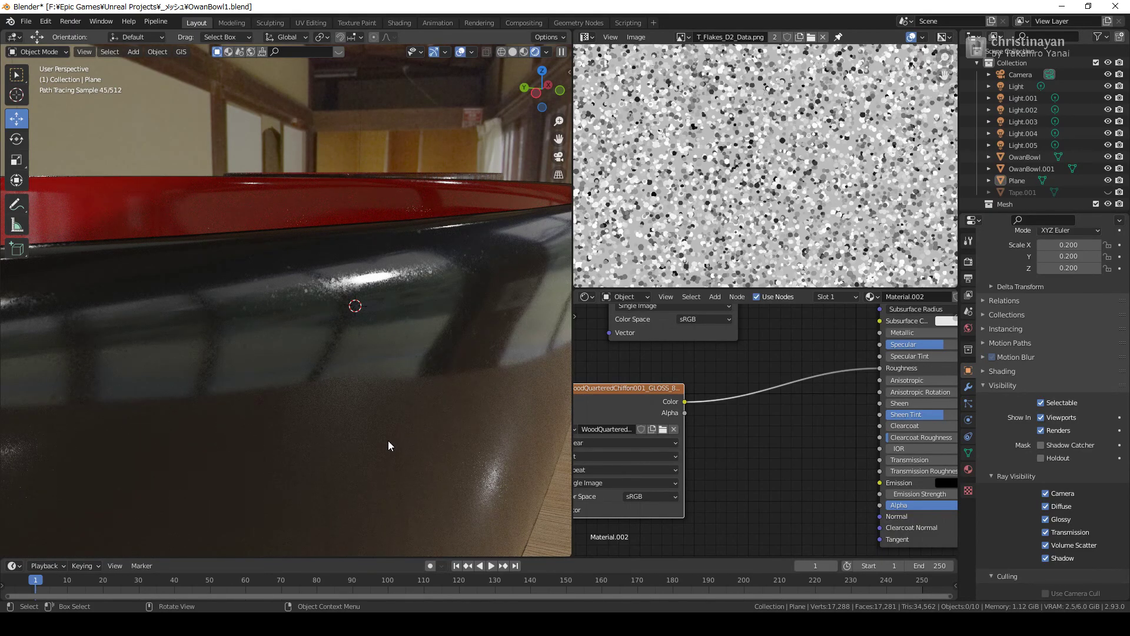
pyautogui.scroll(-2, 387, 440)
pyautogui.scroll(-3, 387, 440)
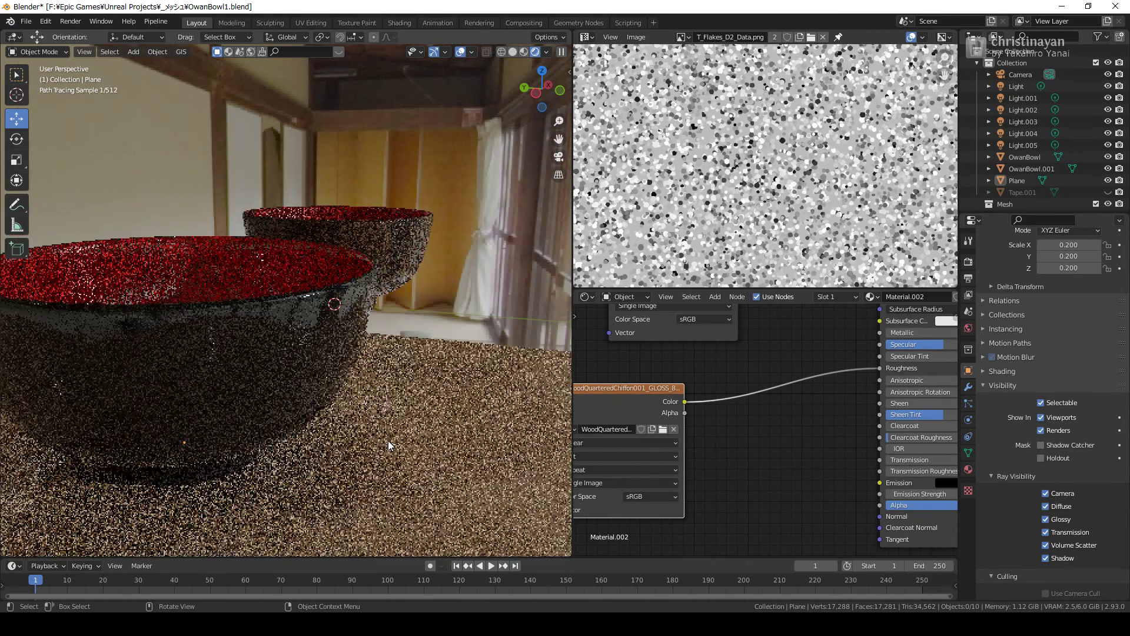
pyautogui.moveTo(388, 440)
pyautogui.mouseDown(button='middle')
pyautogui.moveTo(404, 433)
pyautogui.moveTo(372, 407)
pyautogui.moveTo(354, 411)
pyautogui.mouseUp(button='middle')
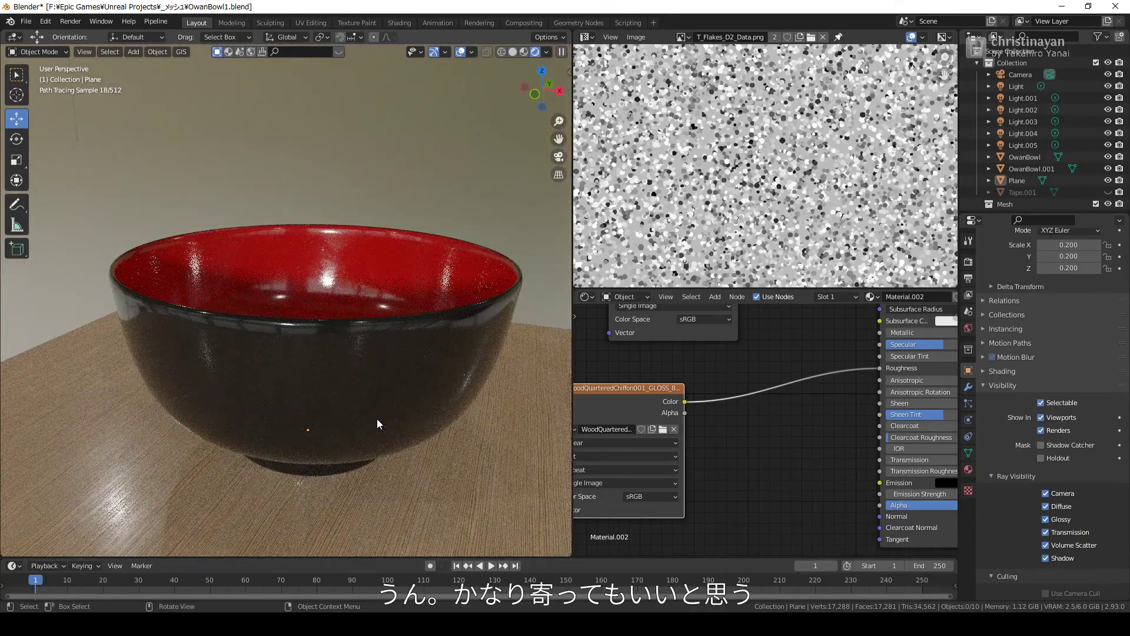
pyautogui.moveTo(376, 418); pyautogui.dragTo(359, 410, button='middle')
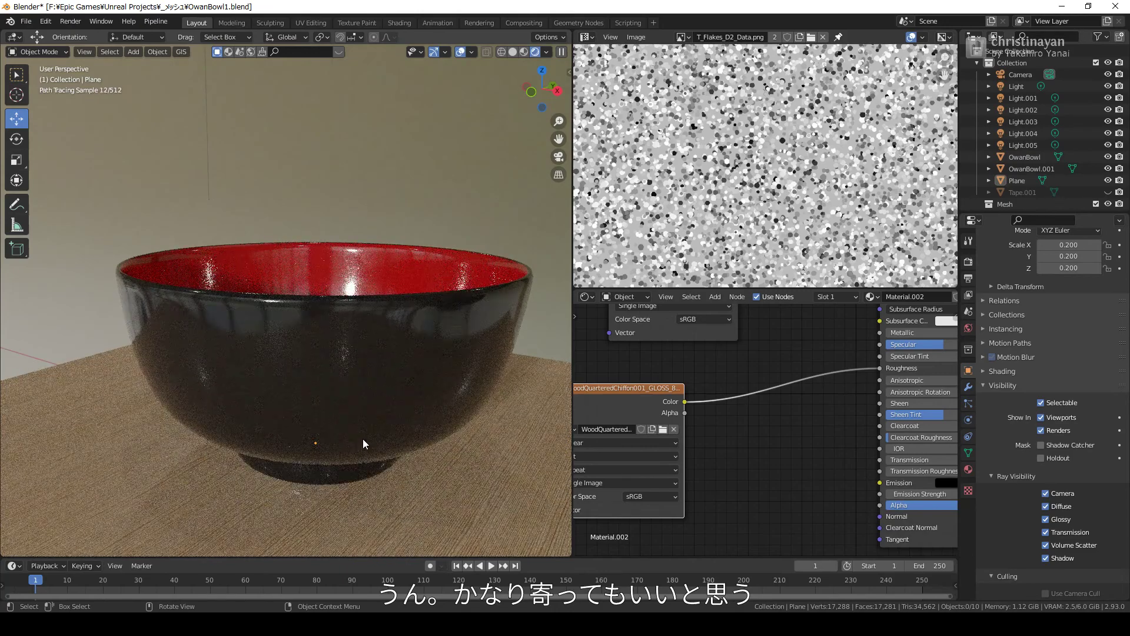
pyautogui.moveTo(363, 443); pyautogui.dragTo(335, 455, button='middle')
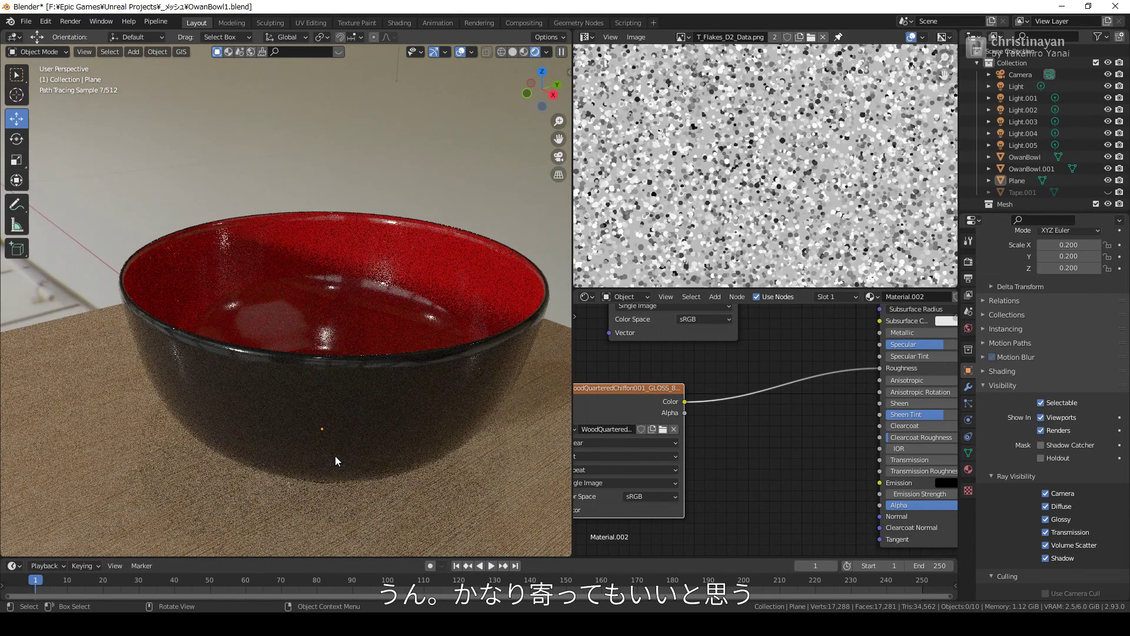
pyautogui.scroll(2, 447, 476)
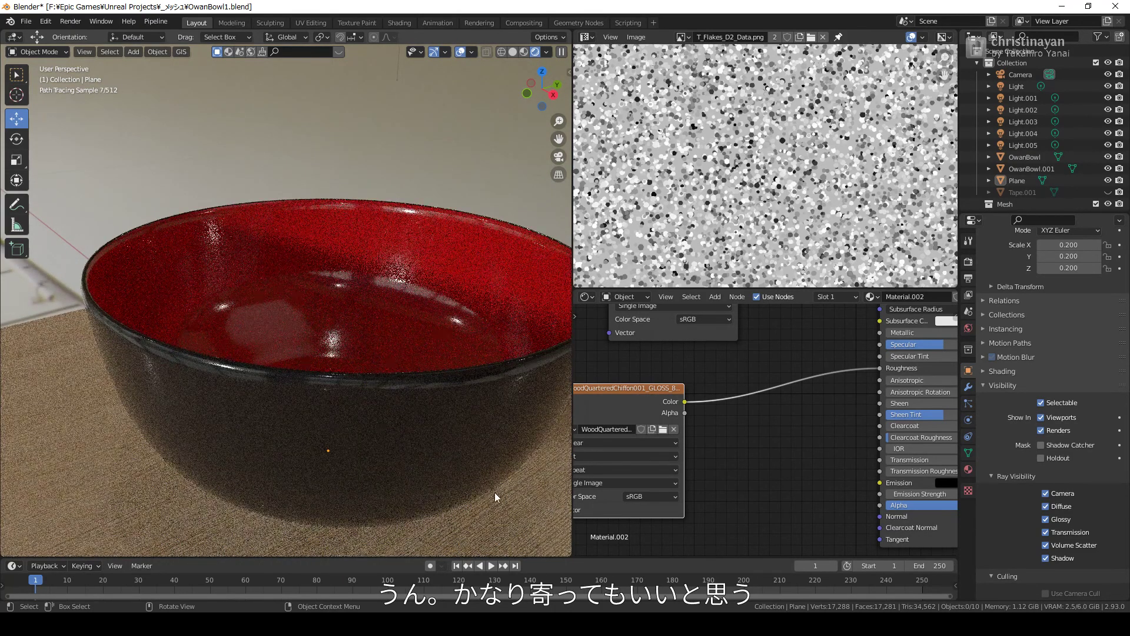
pyautogui.moveTo(462, 472); pyautogui.dragTo(463, 452, button='middle')
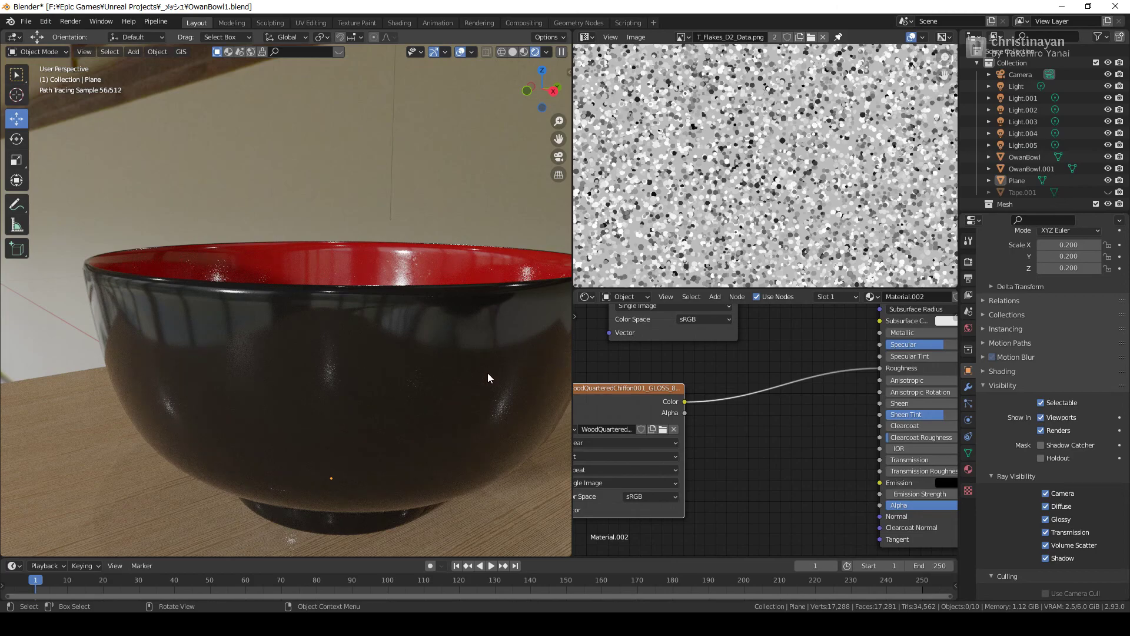
pyautogui.press('F12')
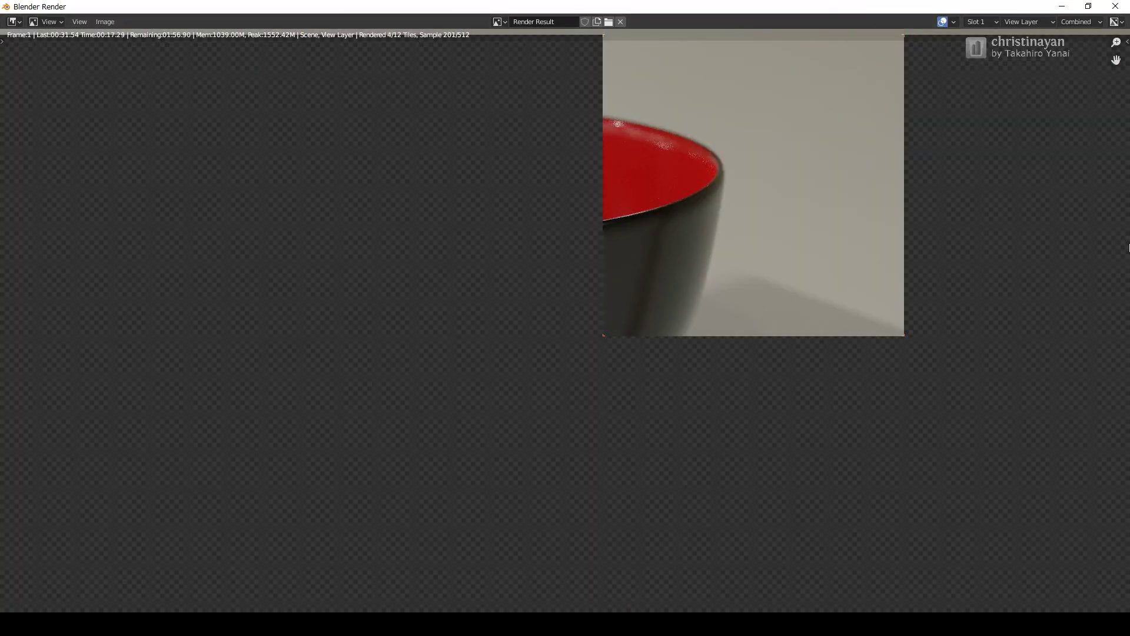